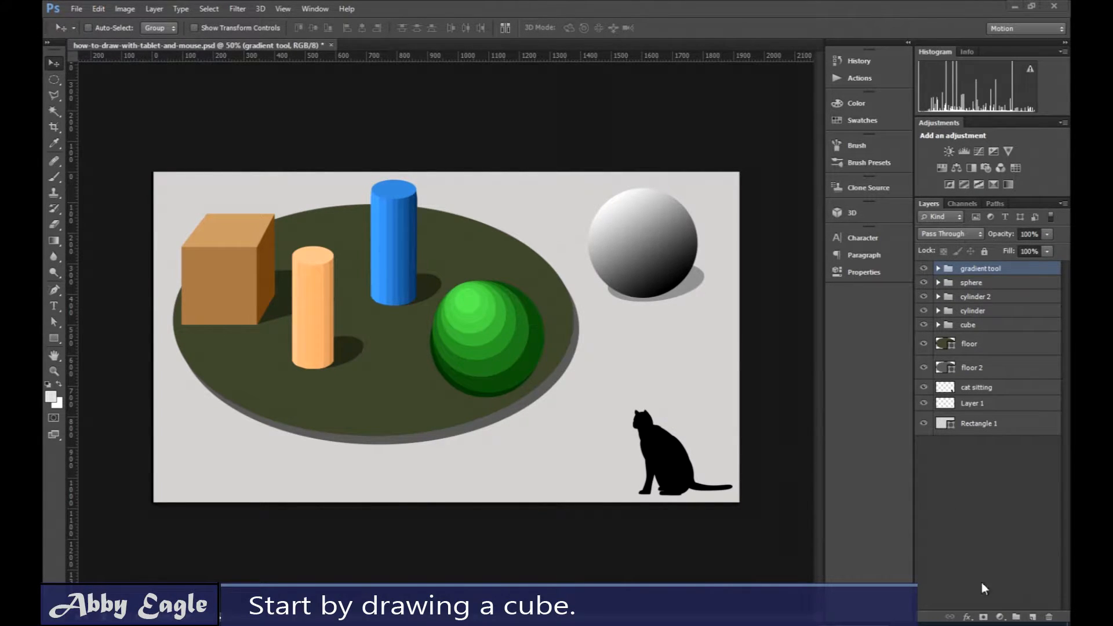
# Draw a 260 by 260 px square with the Rectangle tool directly below the existing brown cube
pyautogui.hotkey('ctrl', '+')
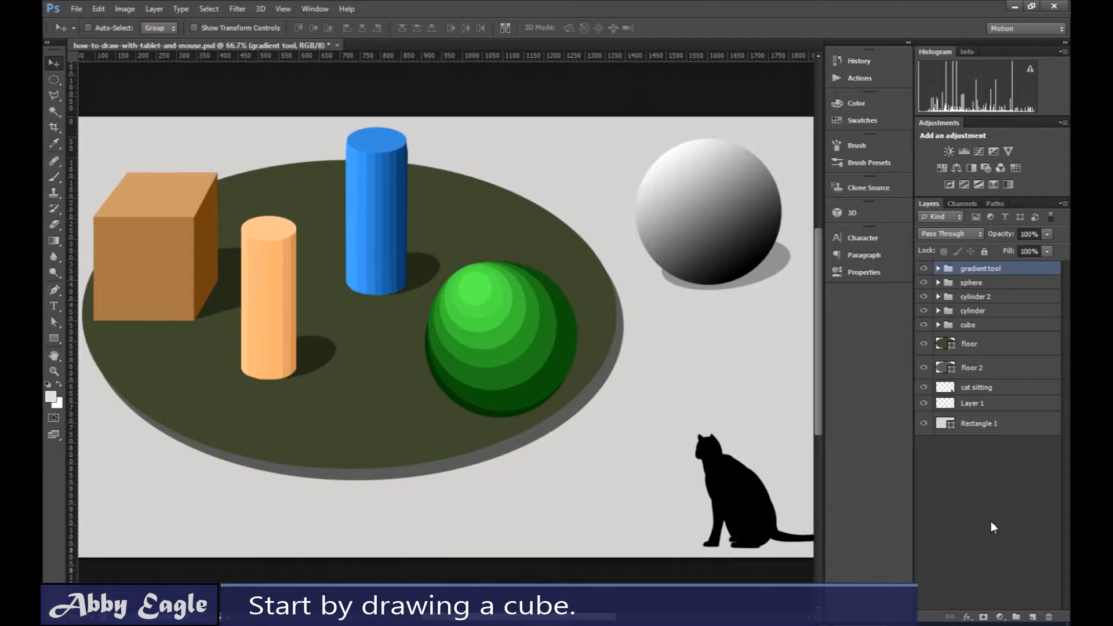
pyautogui.hotkey('ctrl', '+')
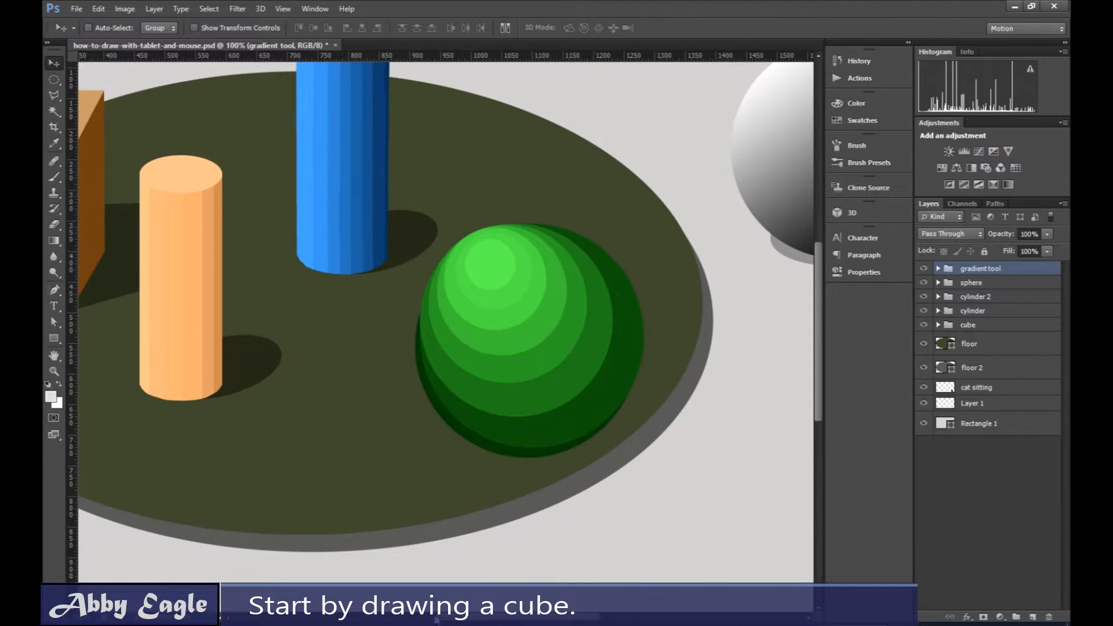
pyautogui.moveTo(470, 621); pyautogui.dragTo(402, 618)
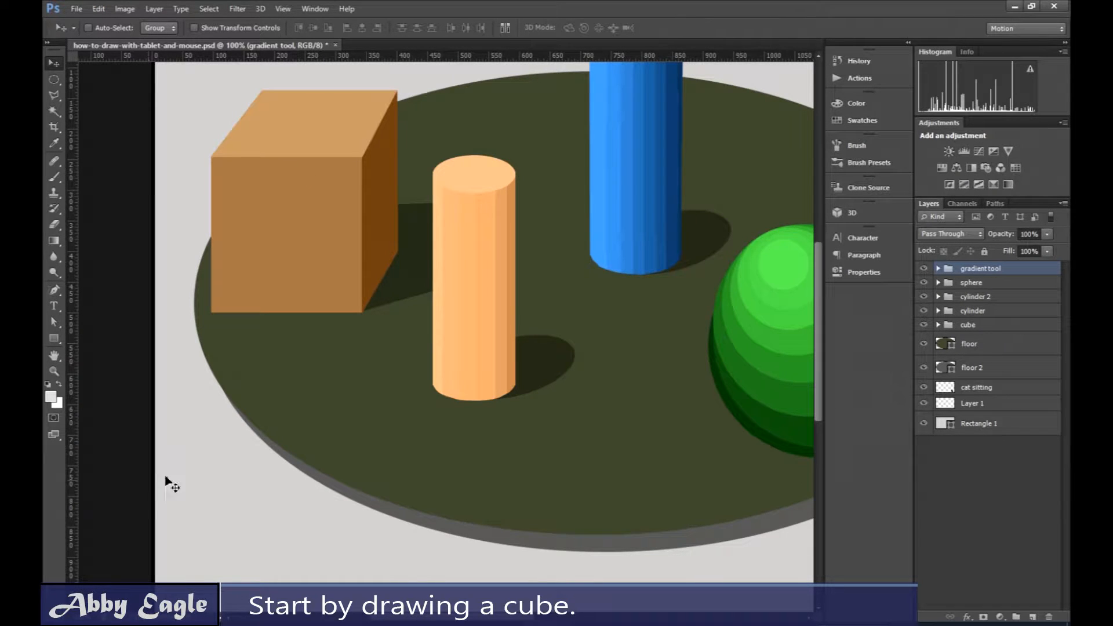
pyautogui.click(57, 339)
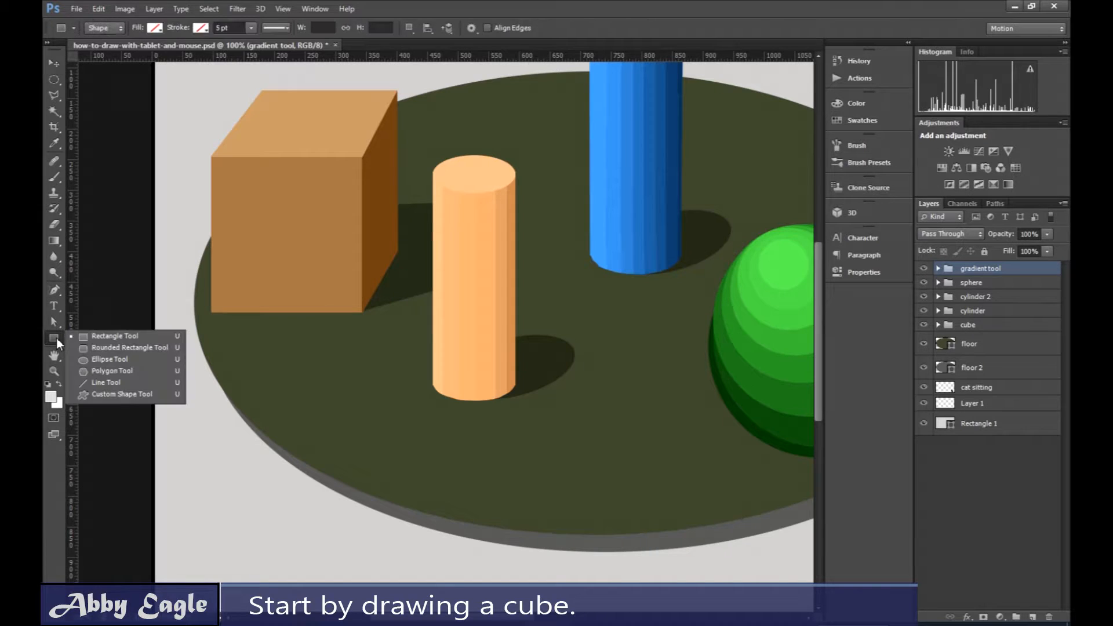
pyautogui.click(95, 337)
pyautogui.moveTo(213, 388); pyautogui.dragTo(371, 557)
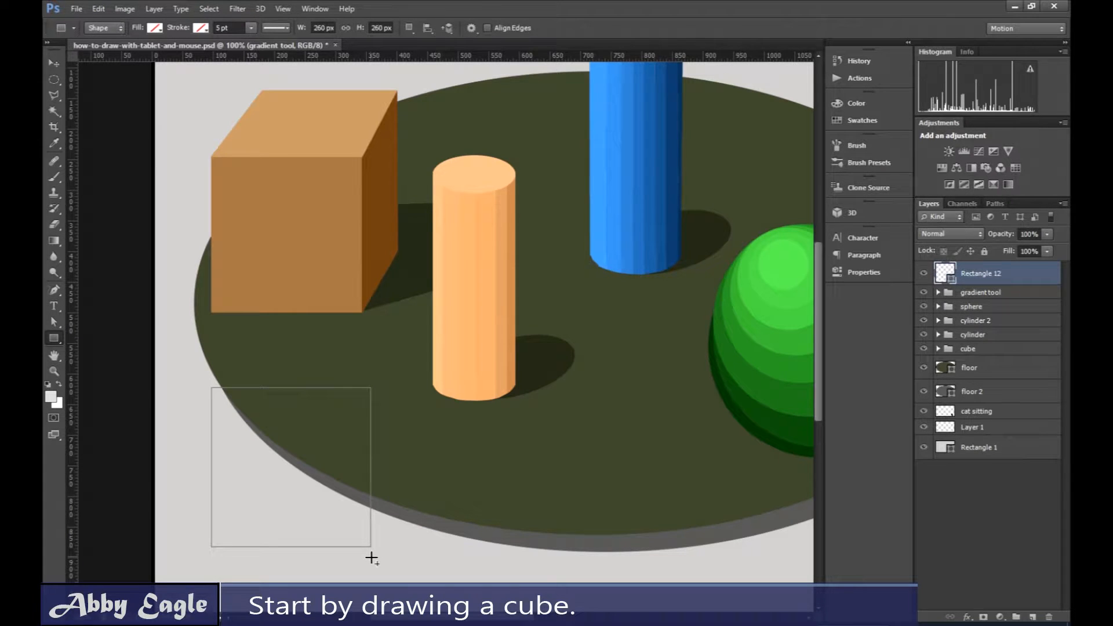
# Fill the new square with a solid medium brown and deselect its layer
pyautogui.click(154, 29)
pyautogui.click(124, 50)
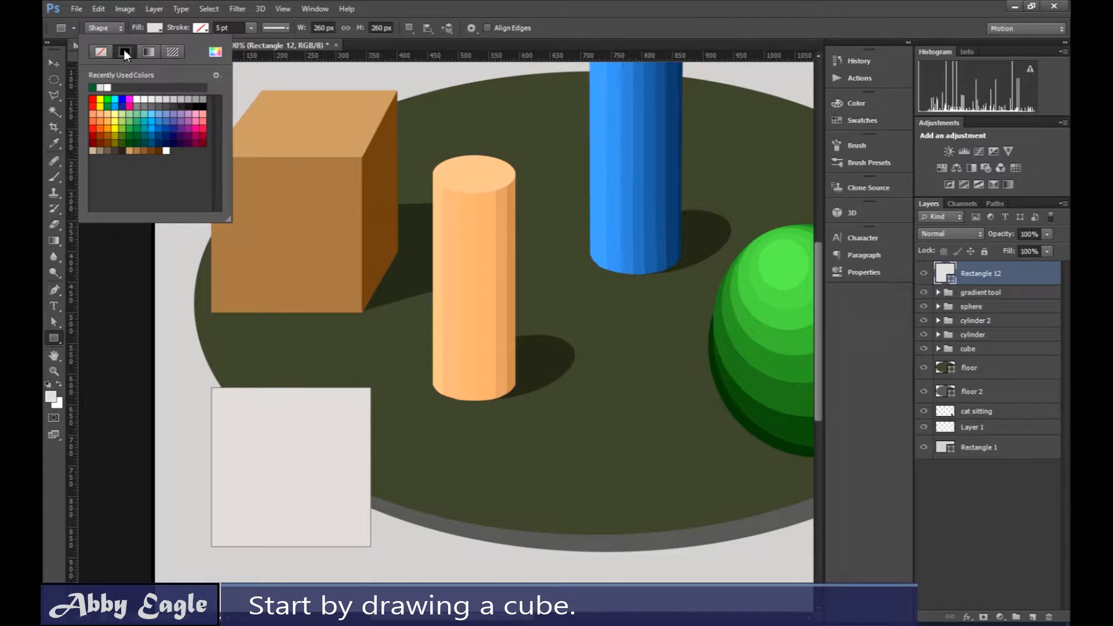
pyautogui.click(137, 151)
pyautogui.click(136, 150)
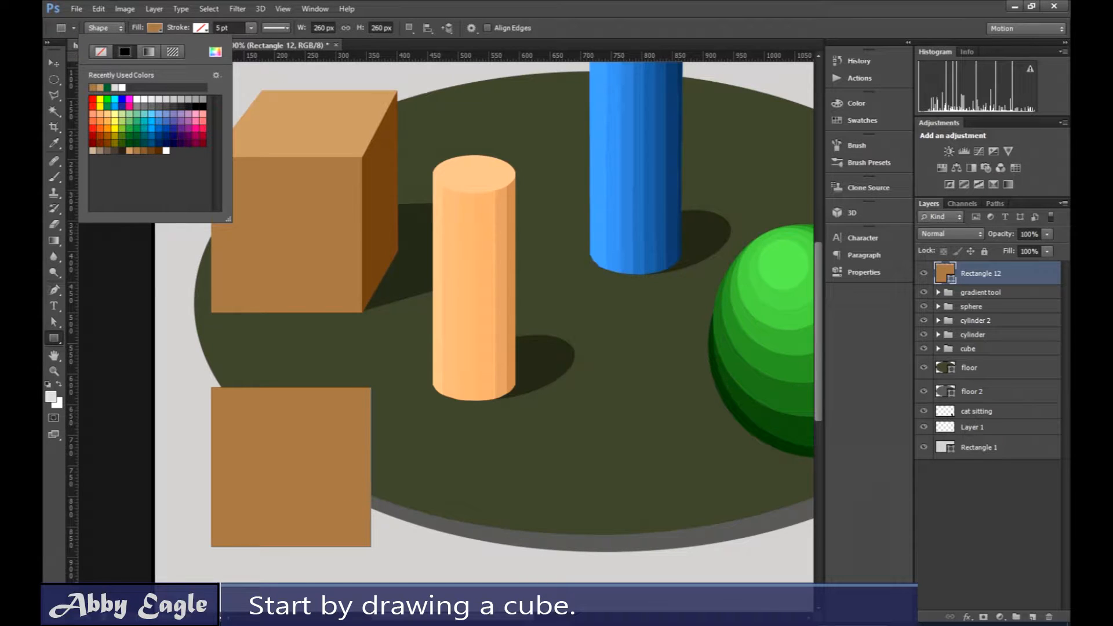
pyautogui.click(967, 537)
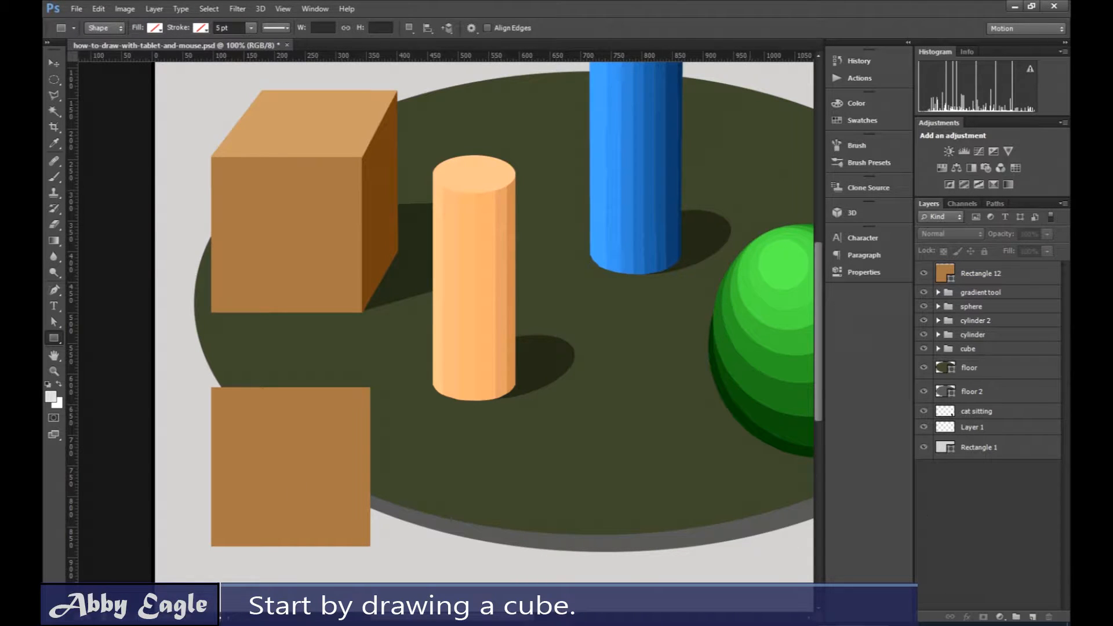
# Draw a 172 by 260 px rectangle against the square's right edge and fill it with a darker brown
pyautogui.click(56, 343)
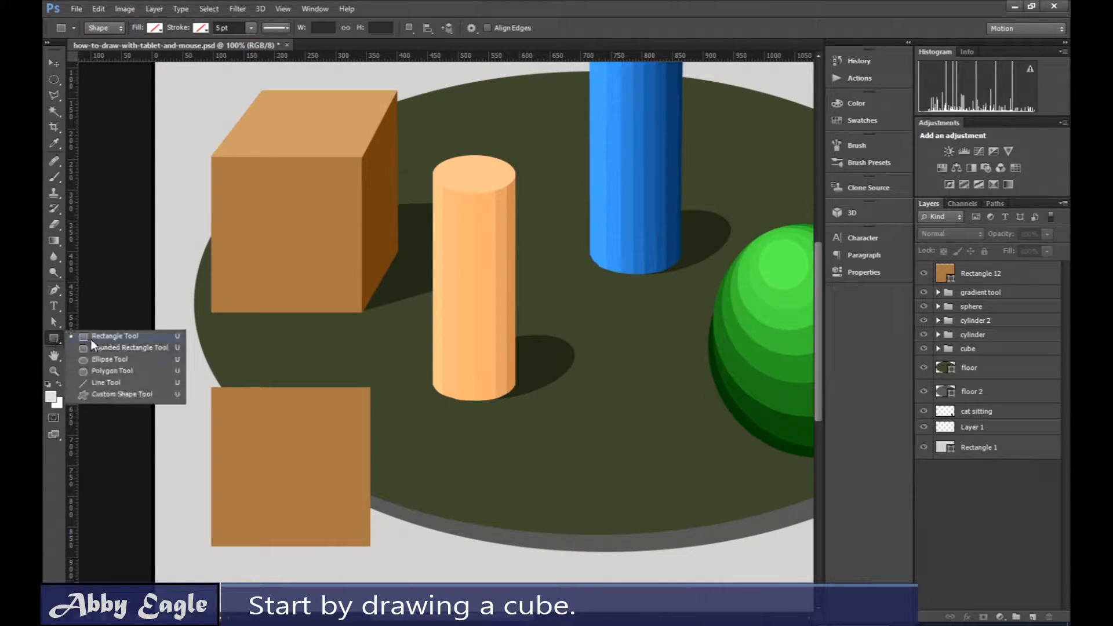
pyautogui.click(93, 337)
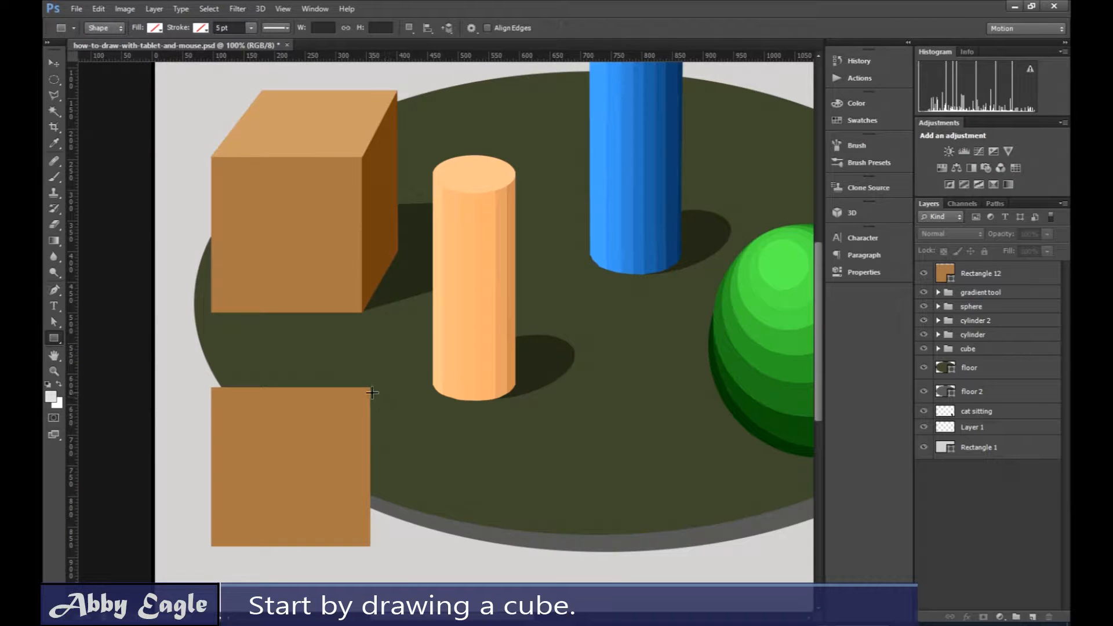
pyautogui.hotkey('ctrl', '+')
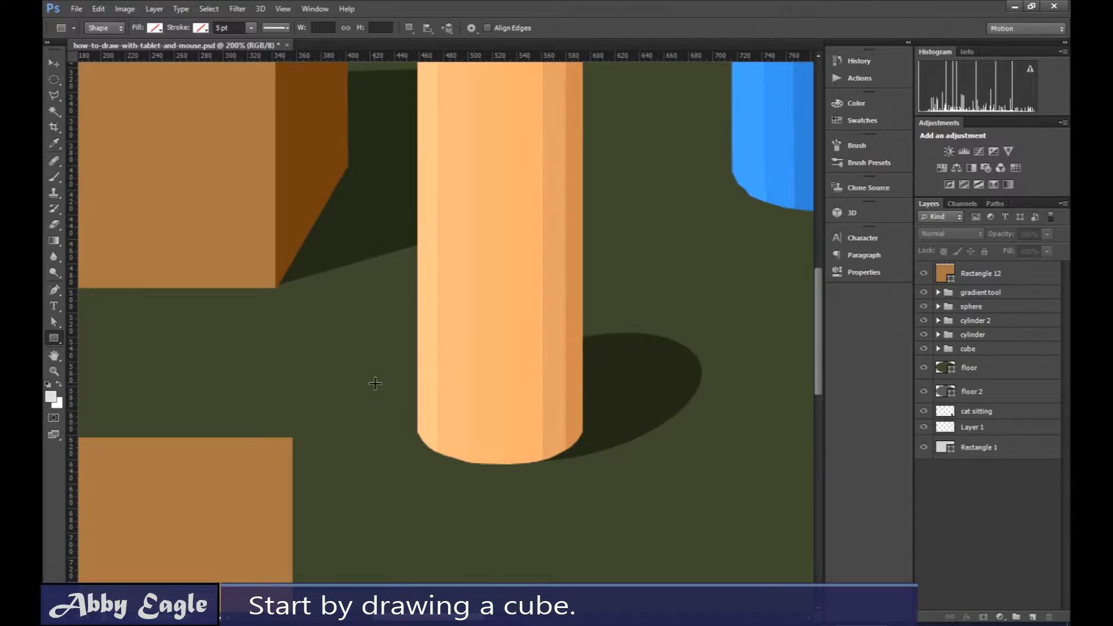
pyautogui.moveTo(816, 310); pyautogui.dragTo(820, 350)
pyautogui.moveTo(292, 255); pyautogui.dragTo(503, 573)
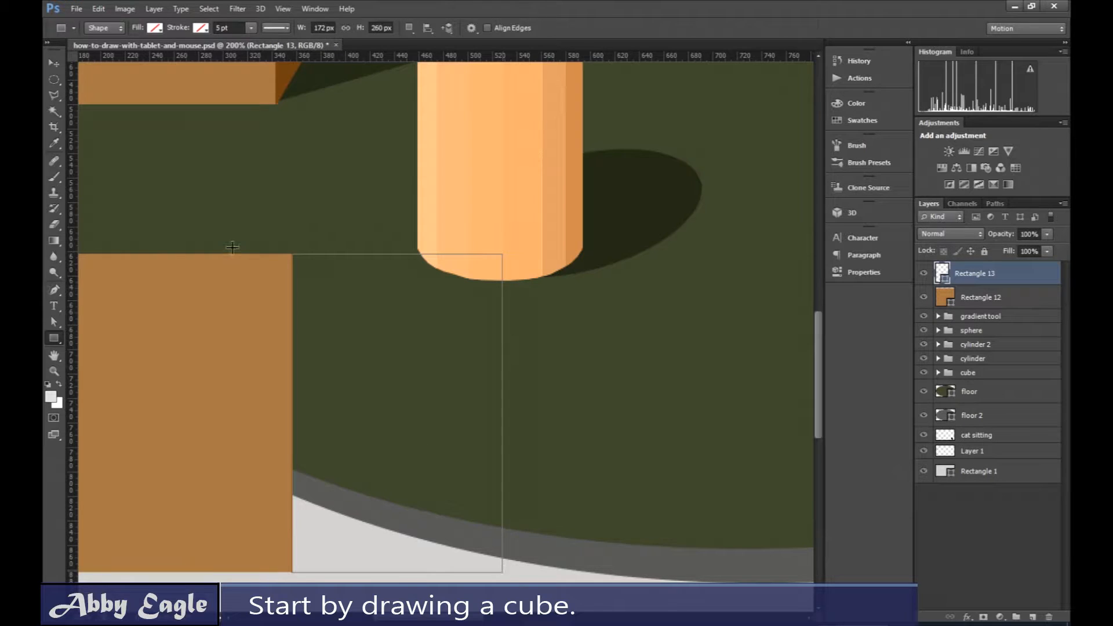
pyautogui.click(162, 32)
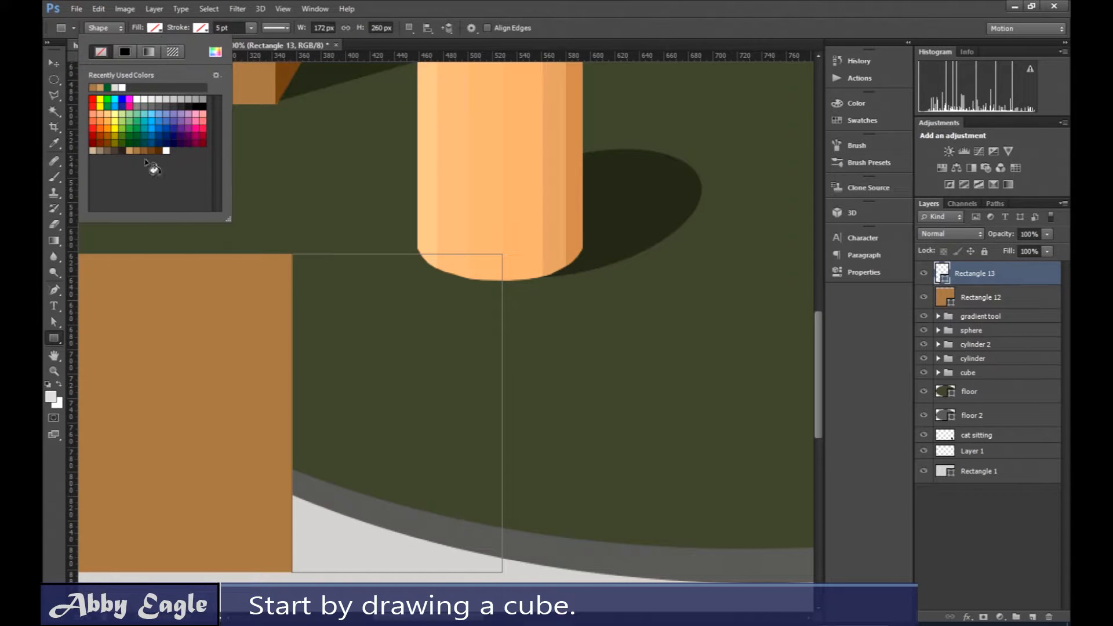
pyautogui.click(149, 149)
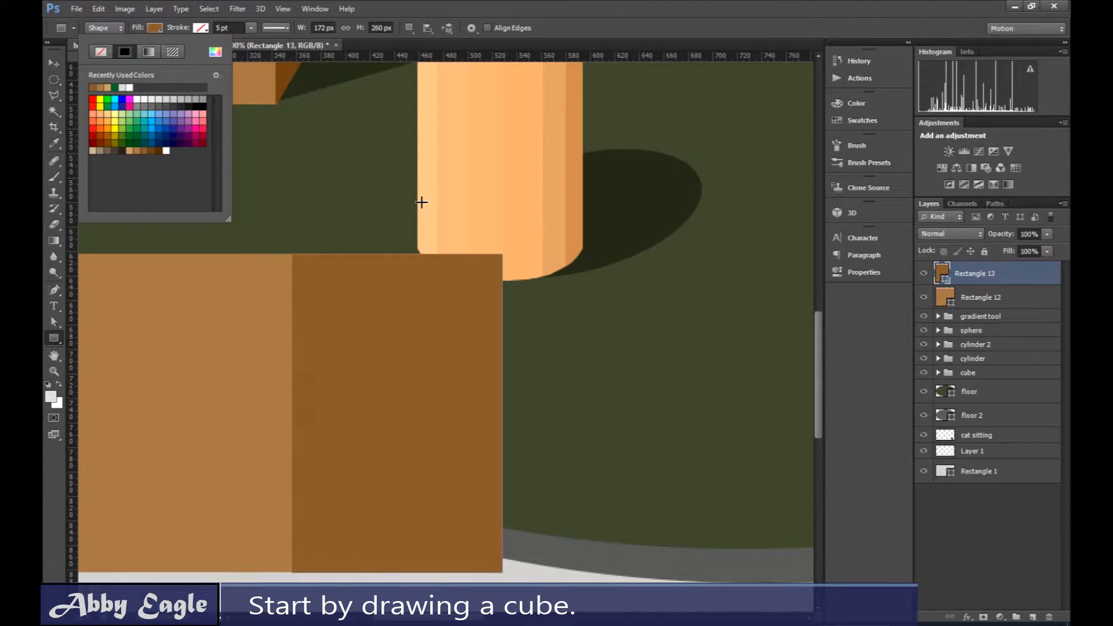
# Distort the dark brown rectangle by pulling its two right corners inward and upward to form the cube's side face, and apply it
pyautogui.moveTo(405, 620); pyautogui.dragTo(385, 620)
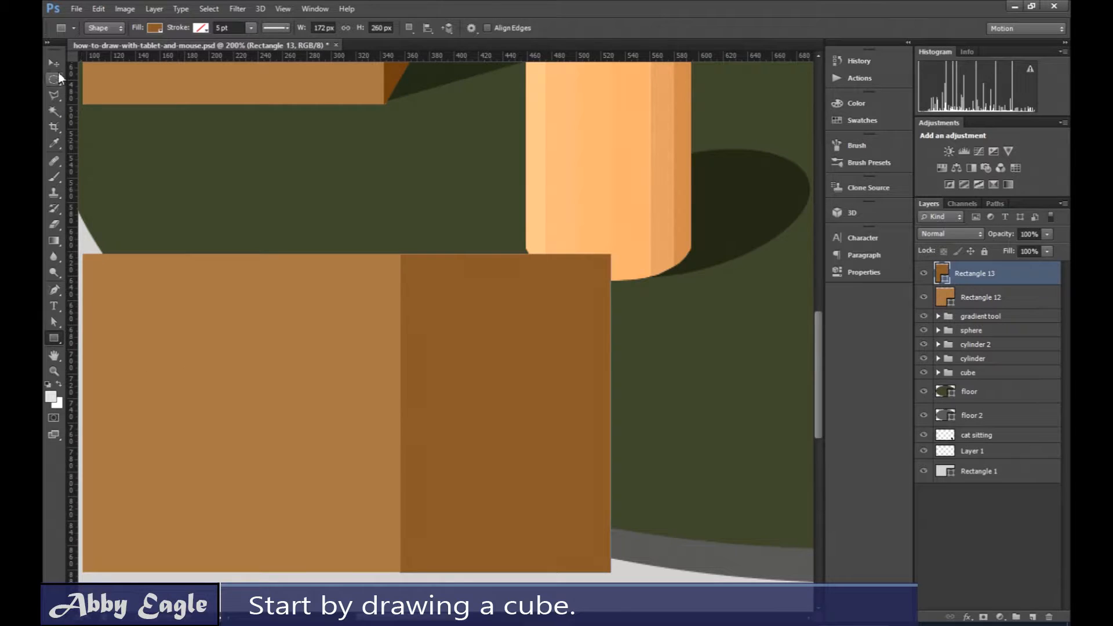
pyautogui.click(58, 65)
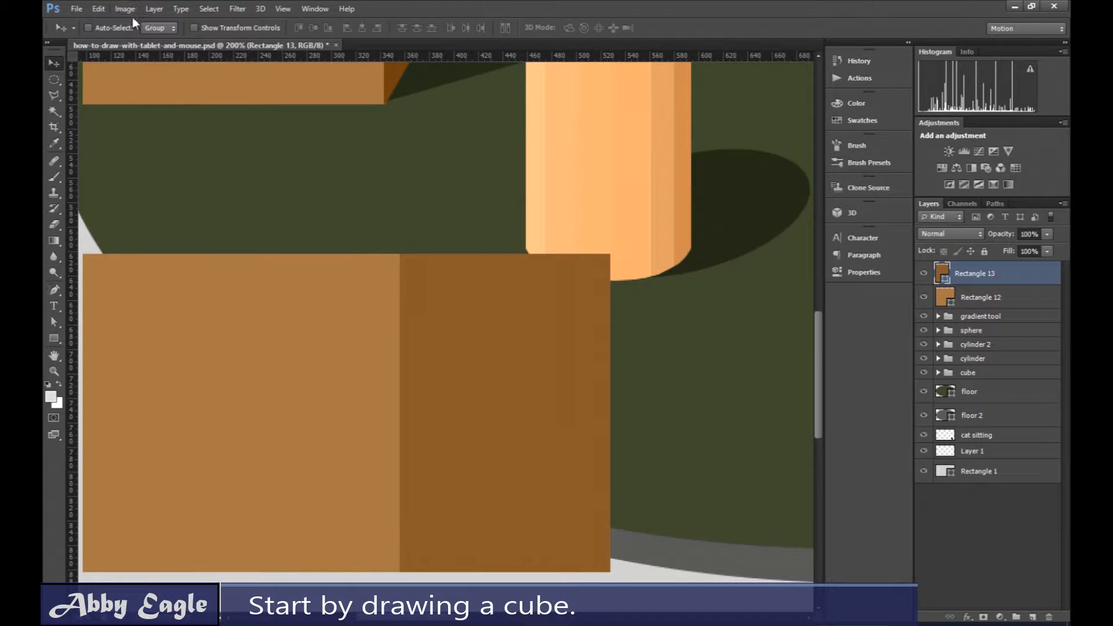
pyautogui.click(105, 9)
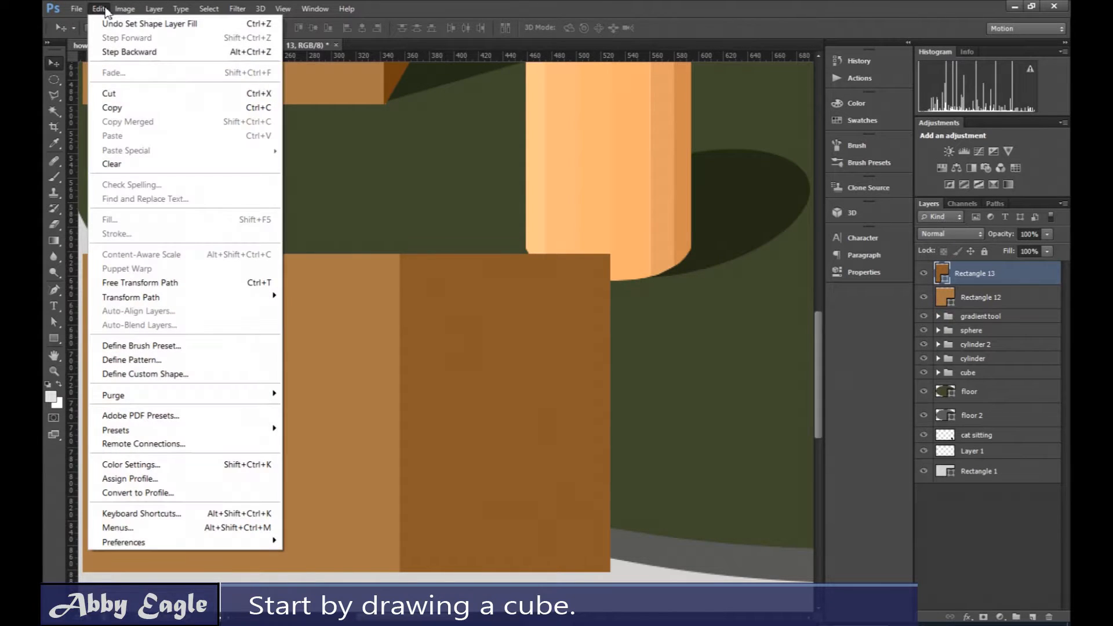
pyautogui.moveTo(161, 304)
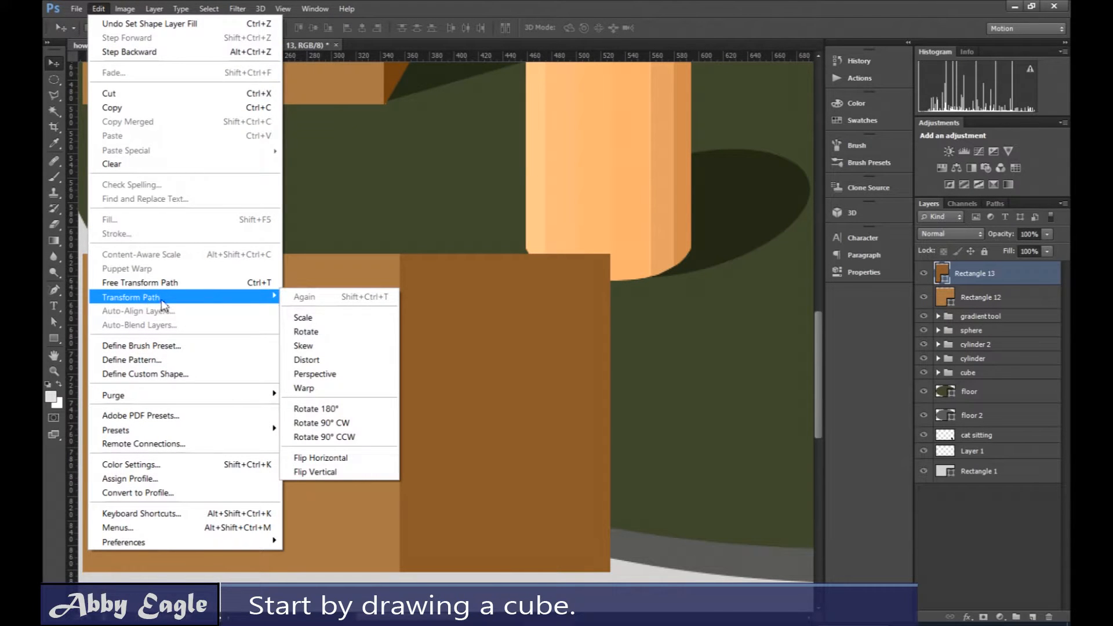
pyautogui.click(347, 360)
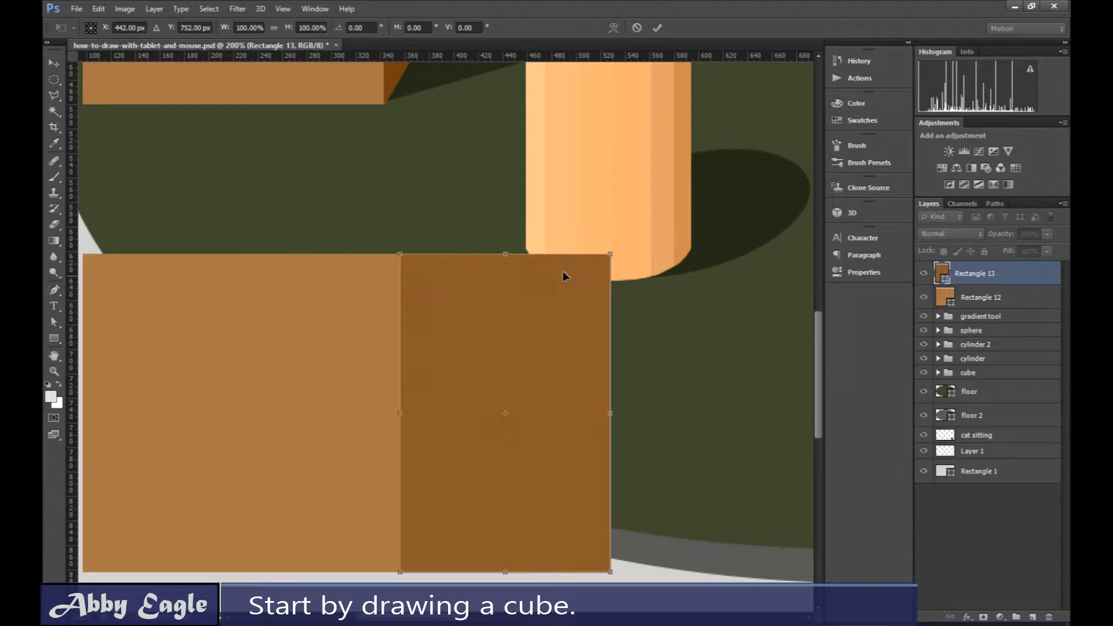
pyautogui.moveTo(610, 255); pyautogui.dragTo(497, 215)
pyautogui.moveTo(610, 572); pyautogui.dragTo(494, 504)
pyautogui.moveTo(497, 214); pyautogui.dragTo(486, 206)
pyautogui.moveTo(494, 503); pyautogui.dragTo(484, 508)
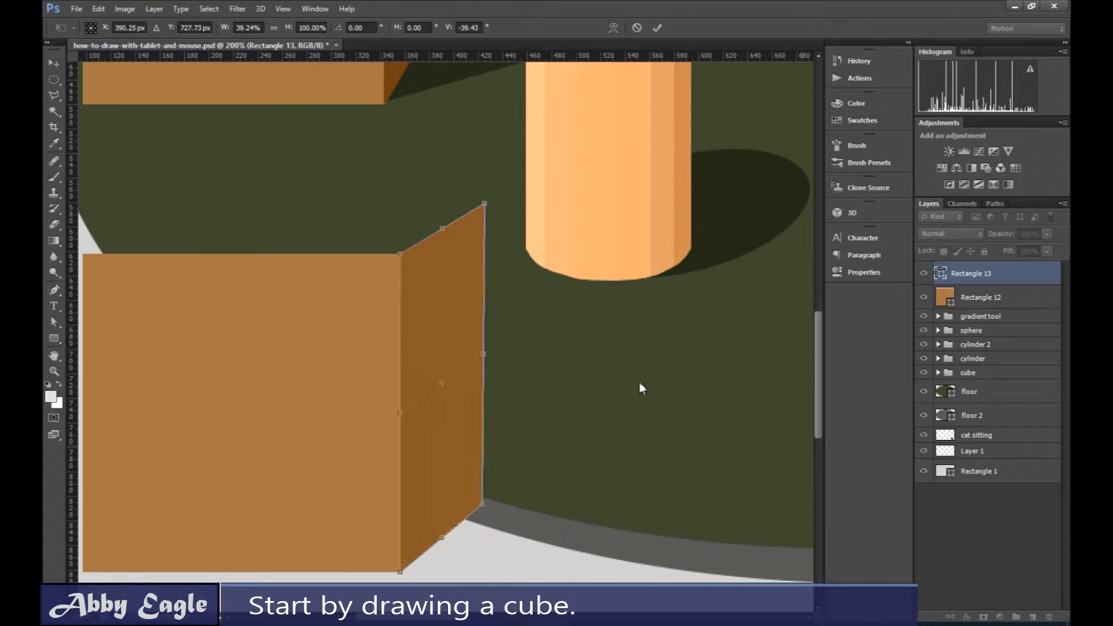
pyautogui.click(62, 62)
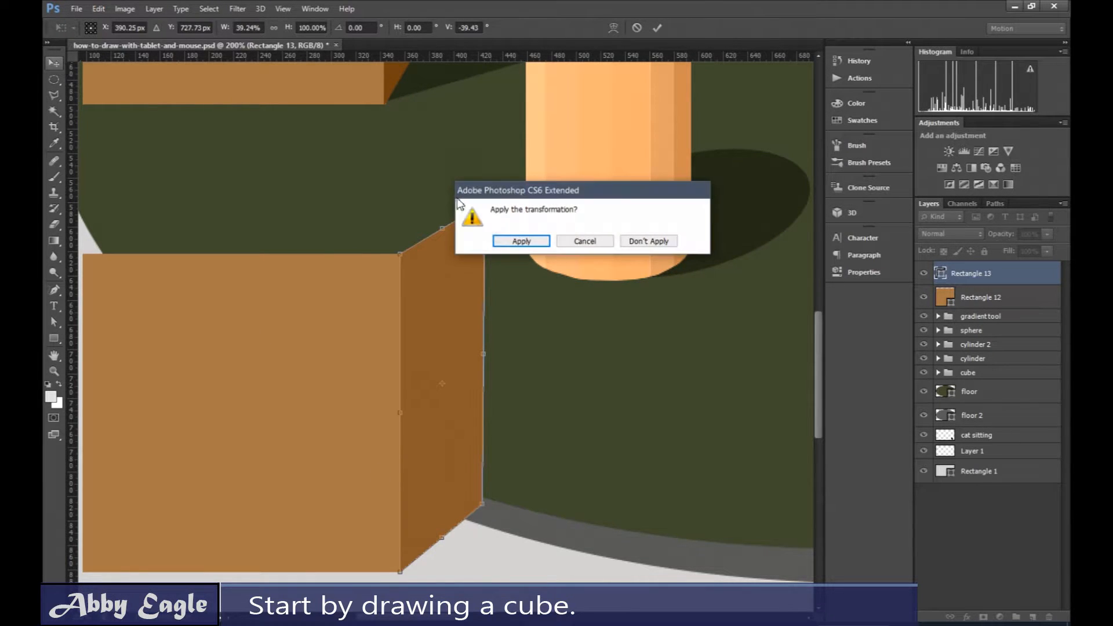
pyautogui.click(526, 242)
# Draw a 260 by 121 px rectangle on the square's upper edge and fill it with light tan
pyautogui.moveTo(426, 617); pyautogui.dragTo(413, 619)
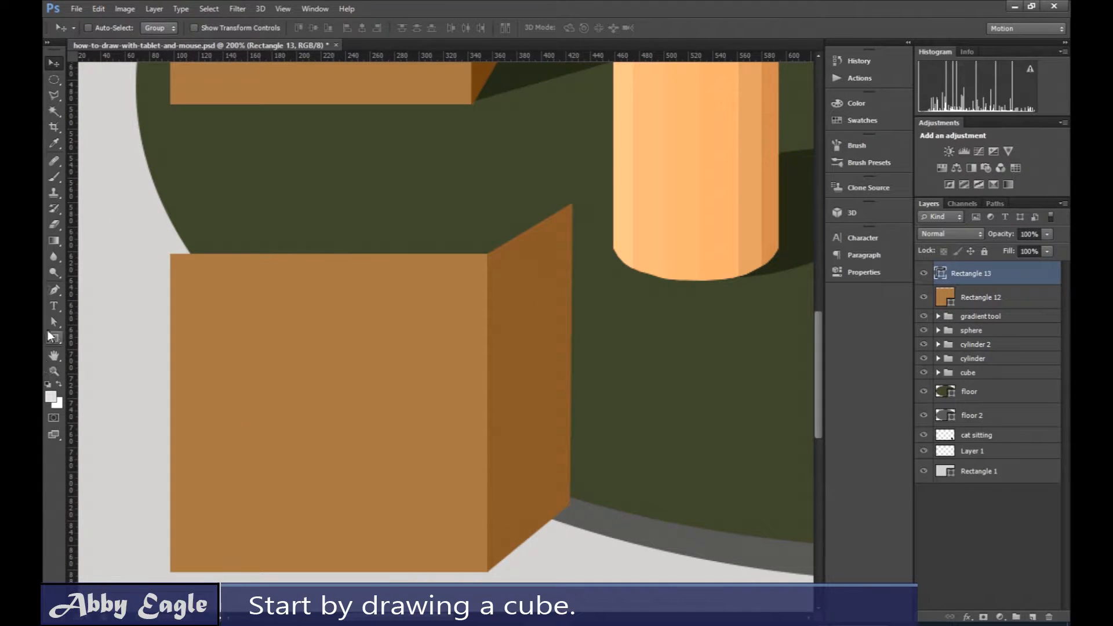
pyautogui.click(52, 337)
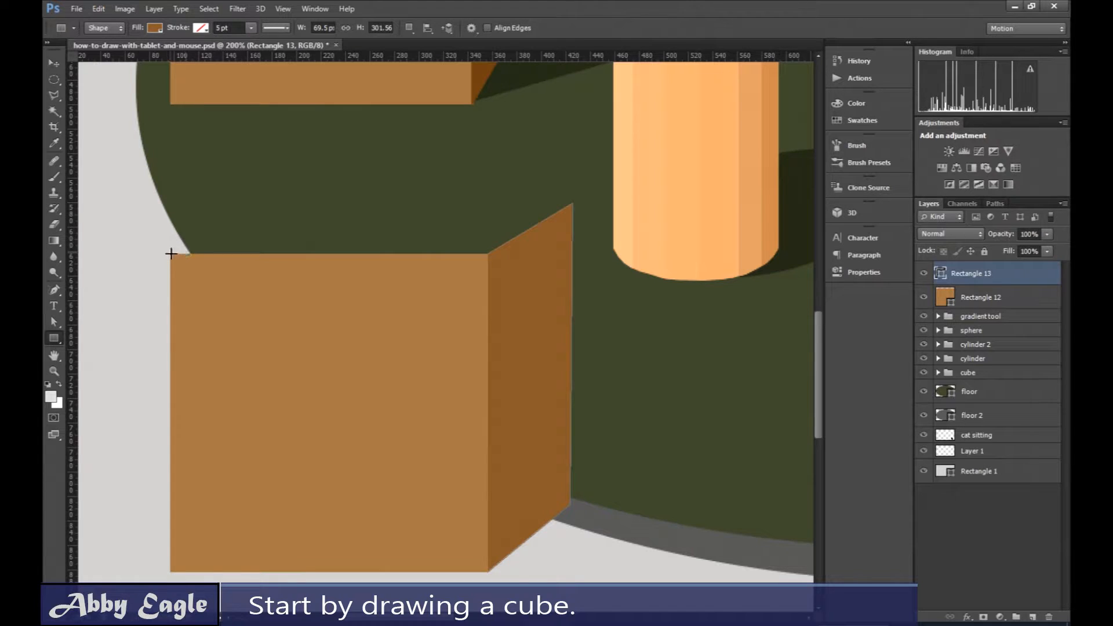
pyautogui.moveTo(171, 253); pyautogui.dragTo(487, 108)
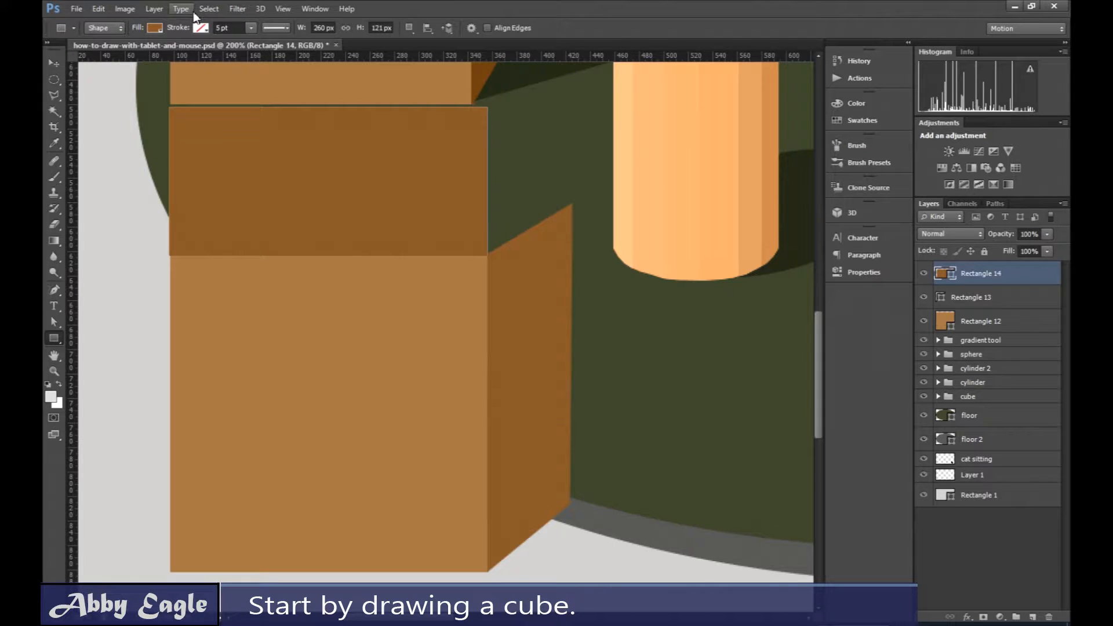
pyautogui.click(153, 28)
pyautogui.click(130, 151)
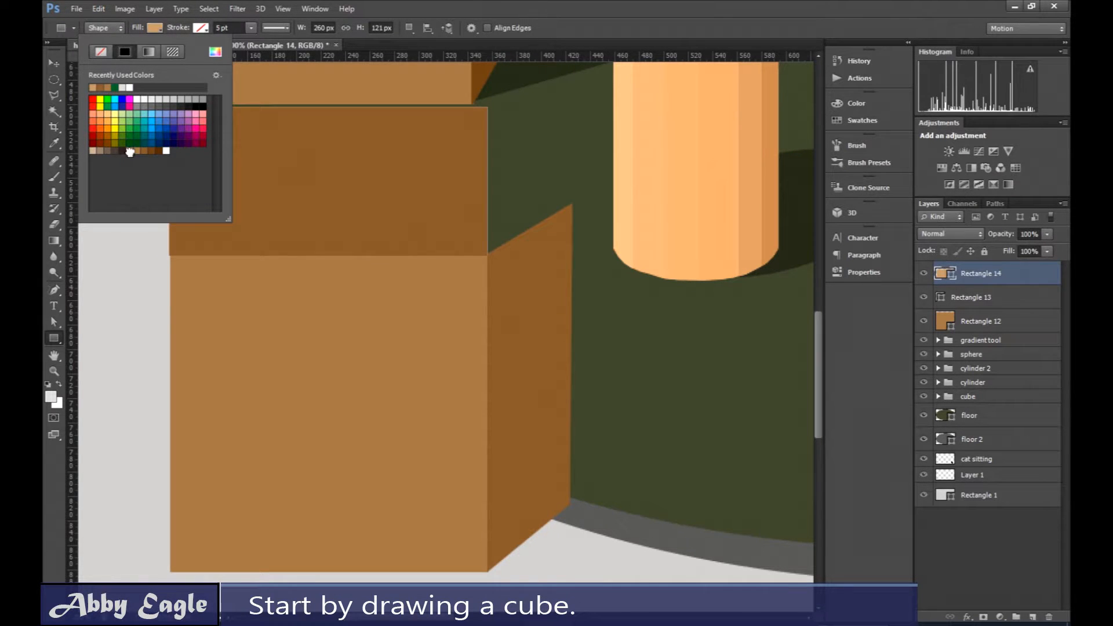
# Distort the tan rectangle so its upper corners meet the side face's back corner and run parallel to the front edge, and apply it
pyautogui.click(54, 64)
pyautogui.click(98, 8)
pyautogui.moveTo(151, 297)
pyautogui.click(333, 360)
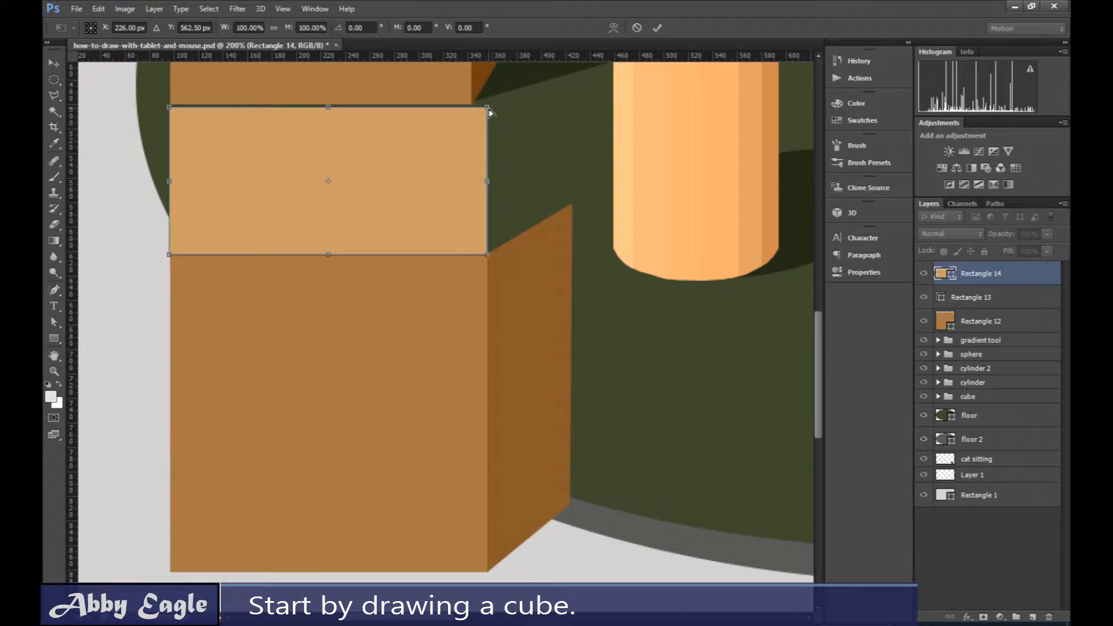
pyautogui.moveTo(488, 110); pyautogui.dragTo(572, 205)
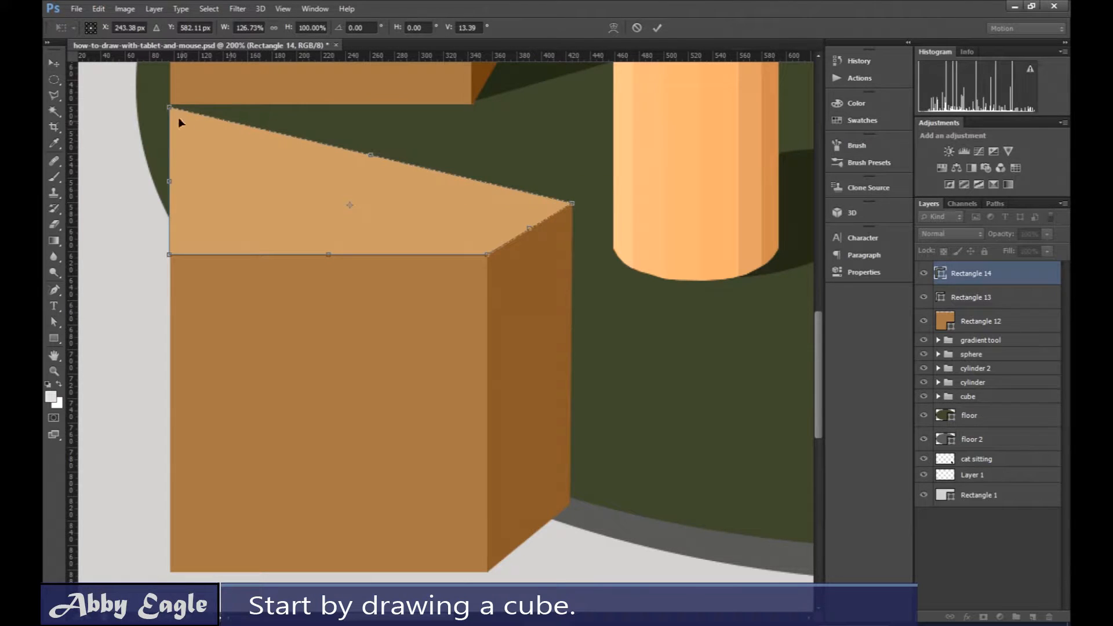
pyautogui.moveTo(170, 110); pyautogui.dragTo(259, 204)
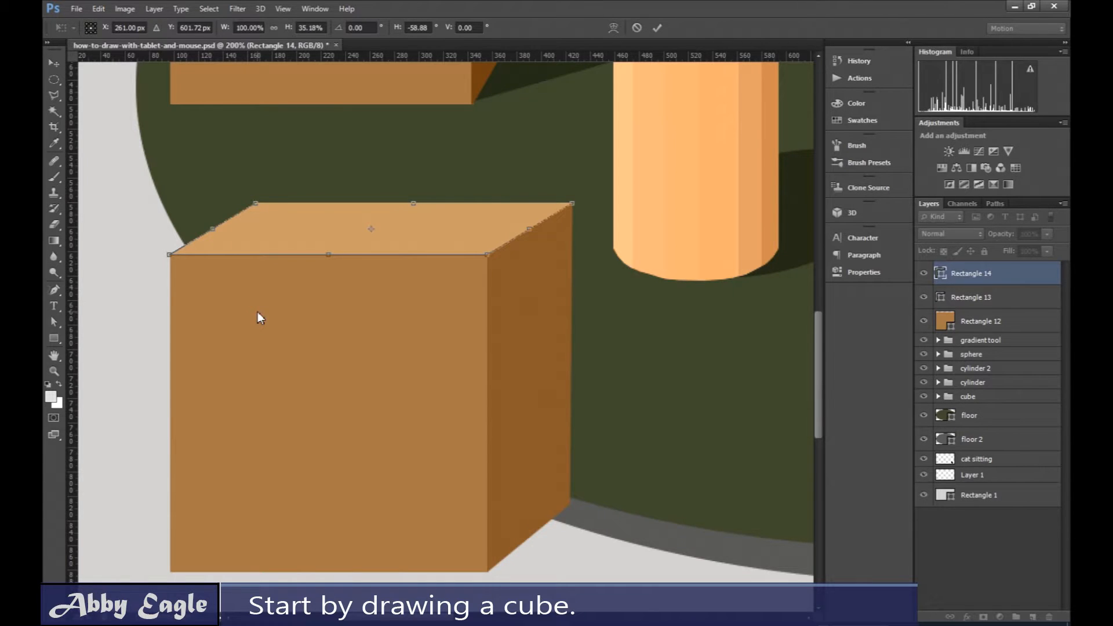
pyautogui.hotkey('ctrl', '-')
pyautogui.hotkey('ctrl', '-')
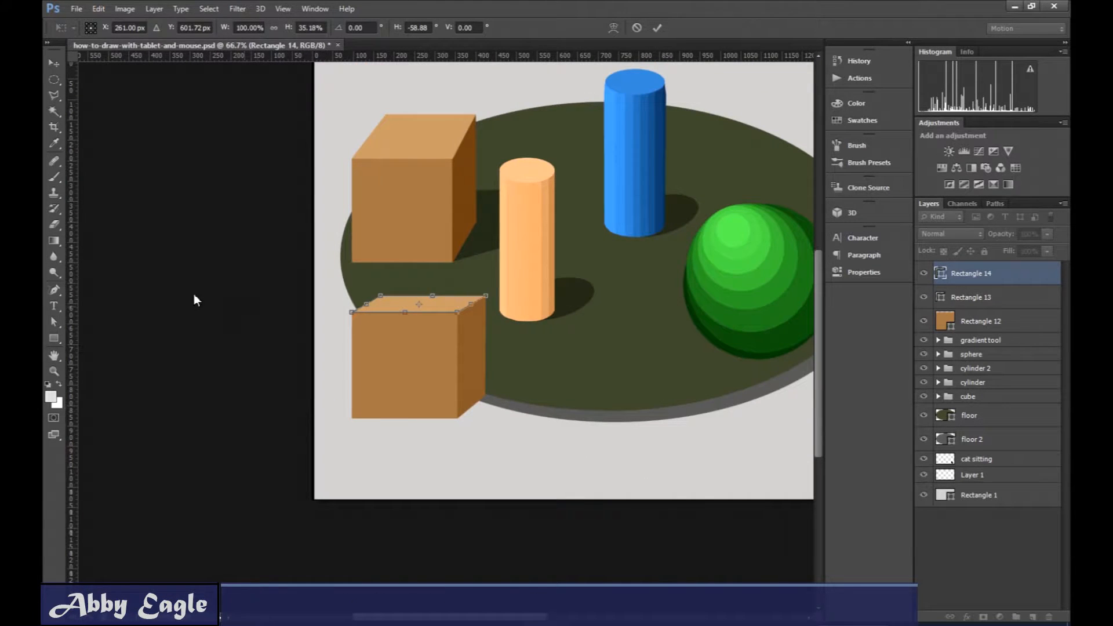
pyautogui.click(52, 62)
pyautogui.click(500, 242)
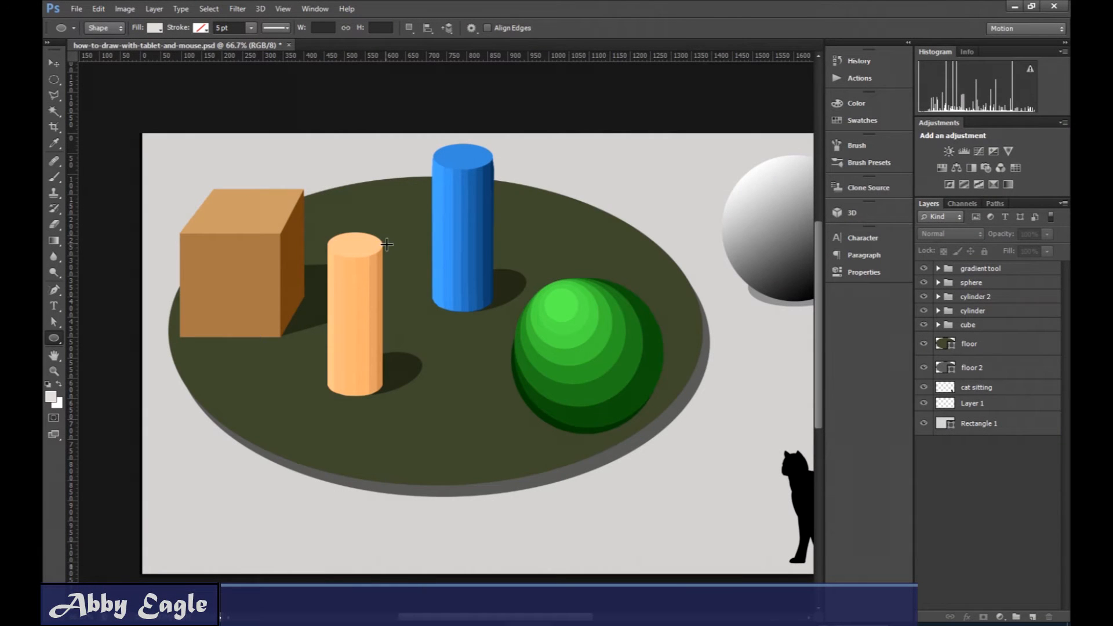
# Draw a flat ellipse of about 167 by 62 px between the orange cylinder and the green sphere
pyautogui.hotkey('ctrl', '+')
pyautogui.hotkey('ctrl', '+')
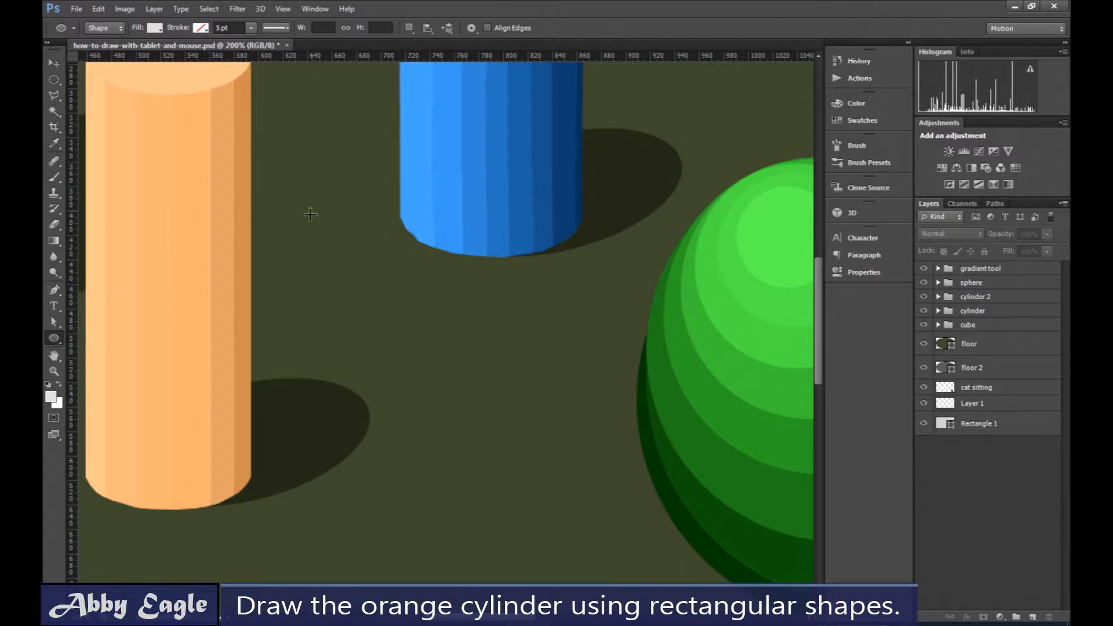
pyautogui.moveTo(332, 206); pyautogui.dragTo(536, 282)
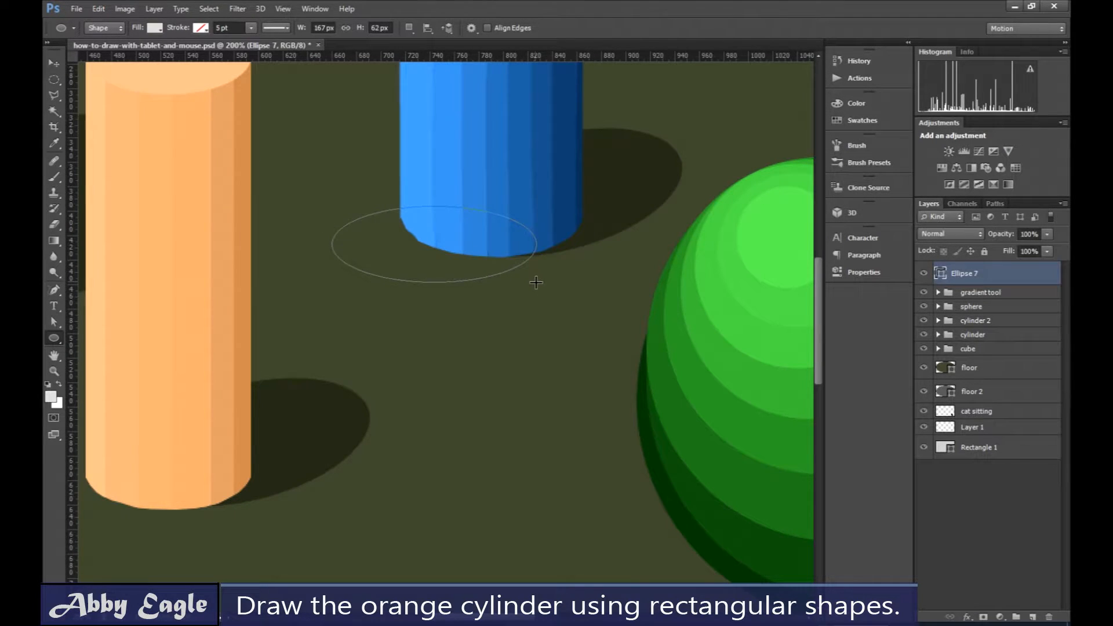
# Fill the ellipse with the custom light orange colour #f7b889
pyautogui.click(156, 29)
pyautogui.click(215, 51)
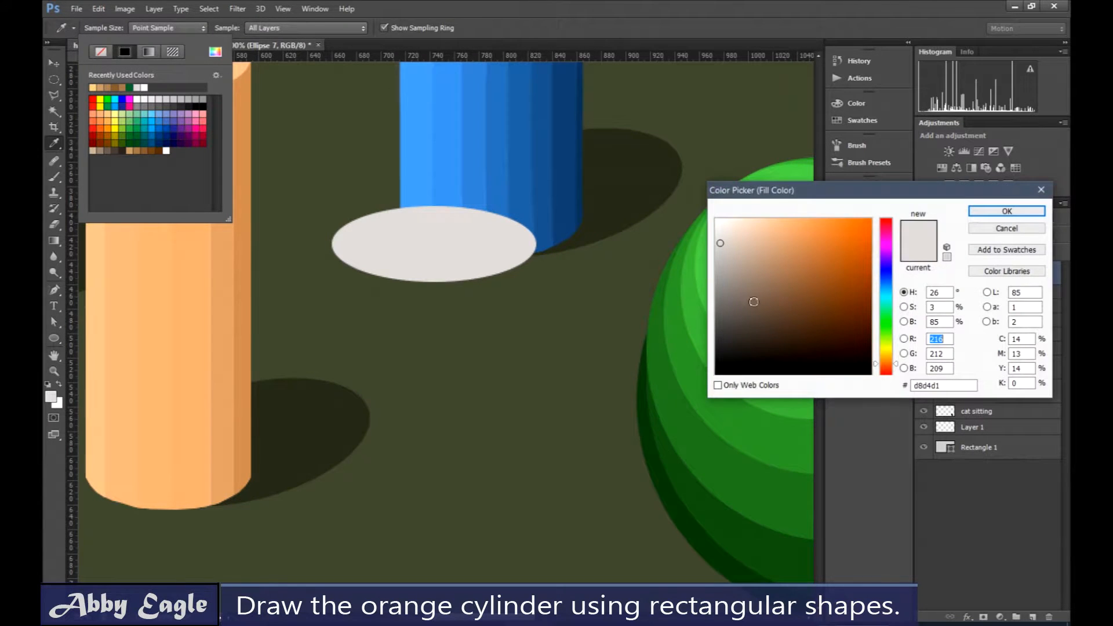
pyautogui.click(792, 230)
pyautogui.moveTo(793, 231); pyautogui.dragTo(786, 224)
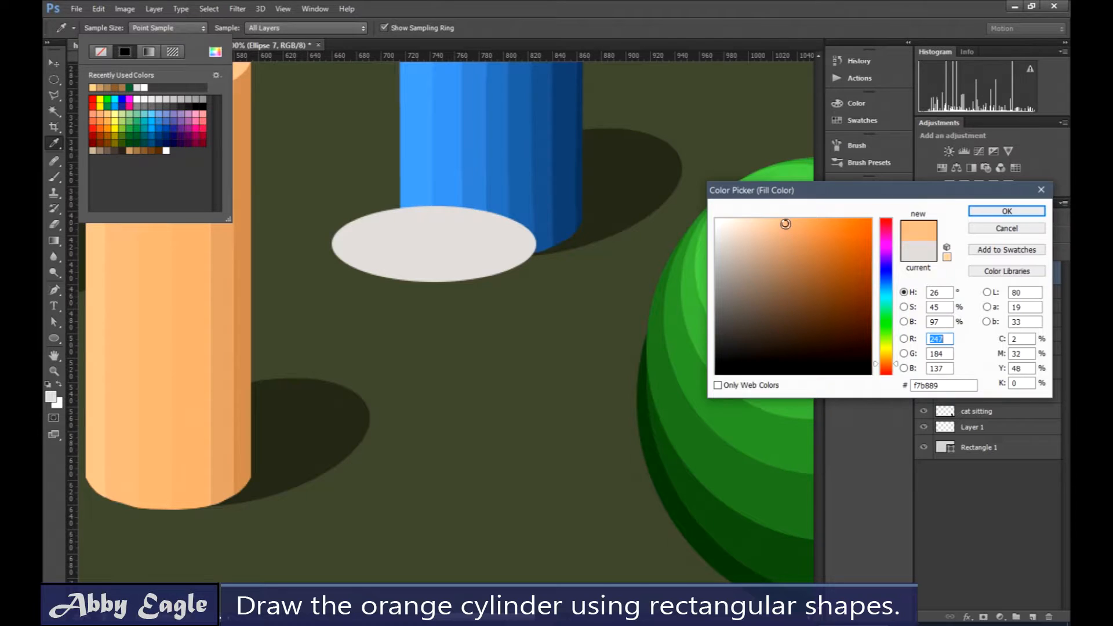
pyautogui.click(1000, 211)
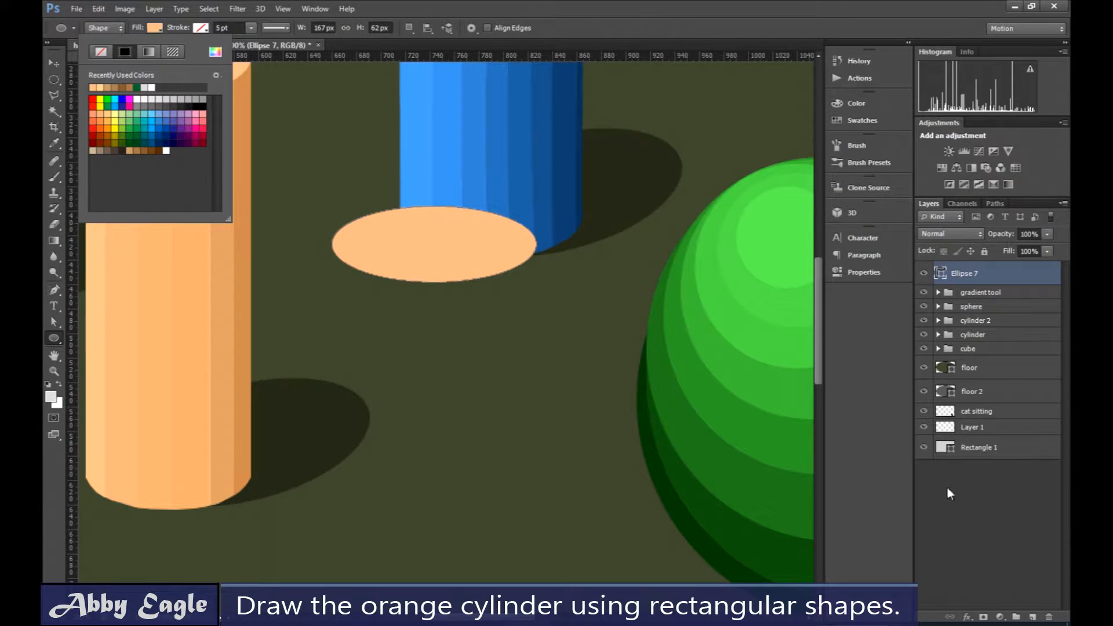
# Duplicate the ellipse layer and move the copy straight down to serve as the cylinder's base
pyautogui.click(978, 503)
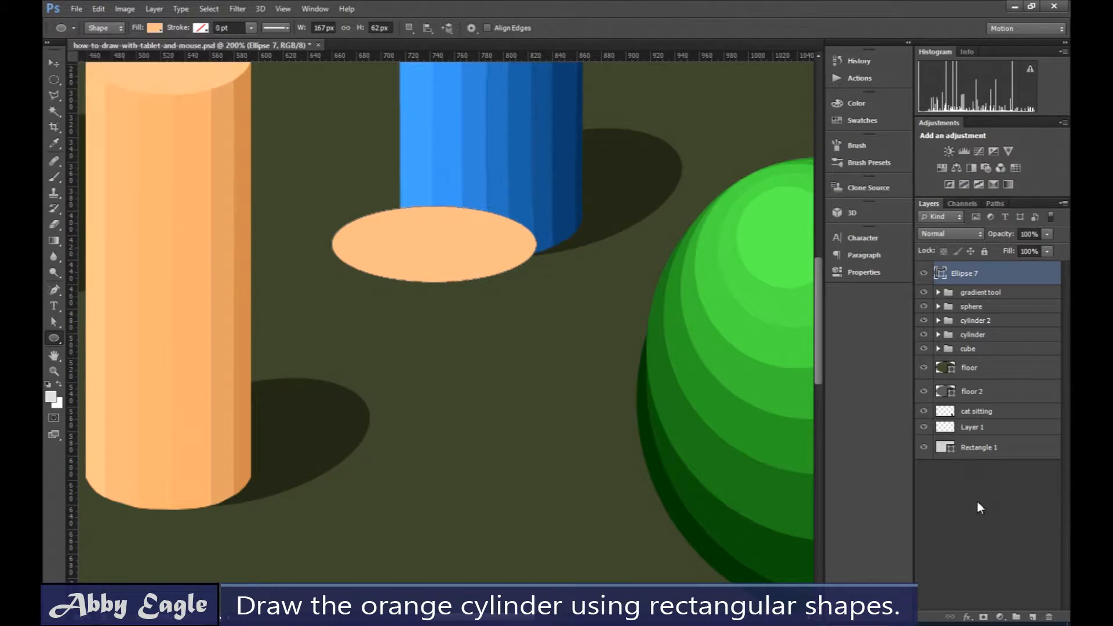
pyautogui.rightClick(977, 273)
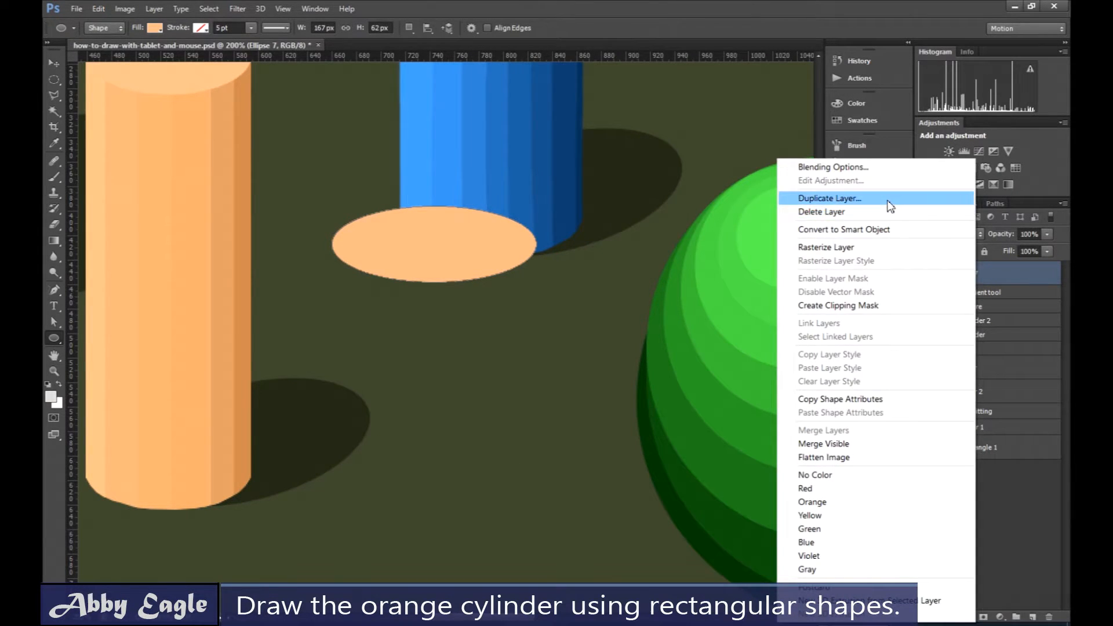
pyautogui.click(847, 198)
pyautogui.click(677, 145)
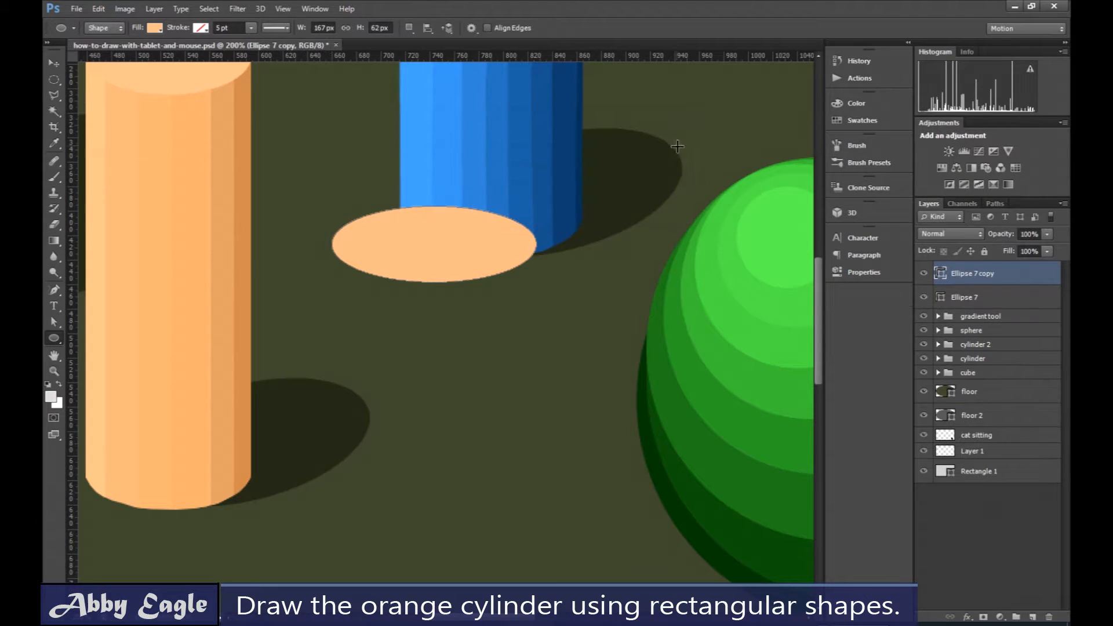
pyautogui.click(54, 63)
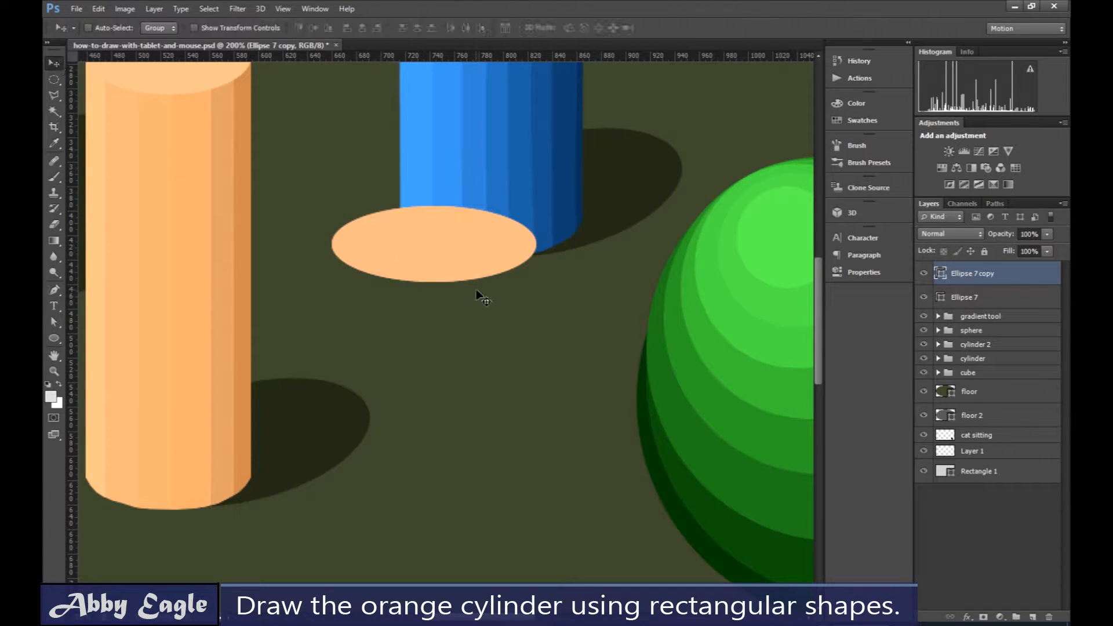
pyautogui.moveTo(448, 353); pyautogui.dragTo(446, 478)
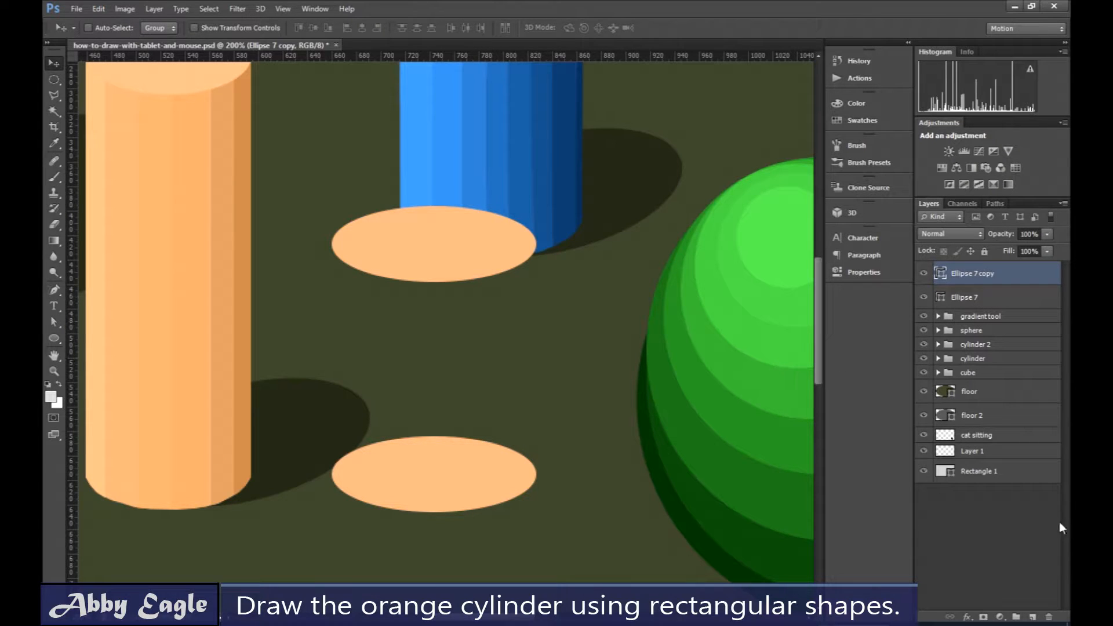
pyautogui.click(1006, 534)
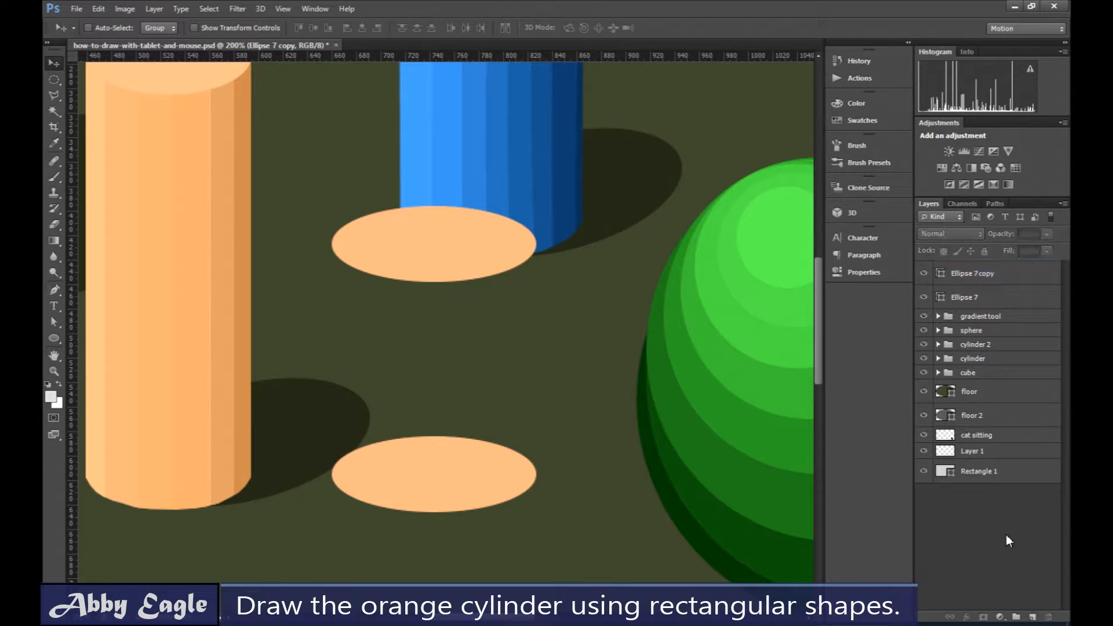
# Draw a vertical rectangle of about 16 by 223 px from the upper ellipse's left end past the lower ellipse
pyautogui.click(57, 339)
pyautogui.click(110, 337)
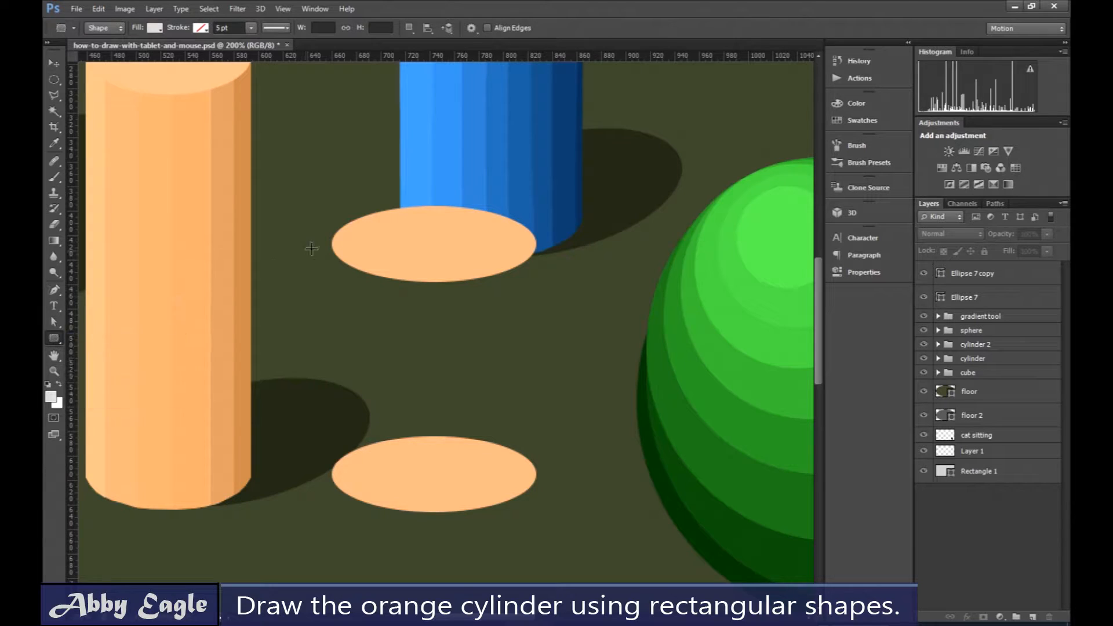
pyautogui.moveTo(333, 249); pyautogui.dragTo(351, 522)
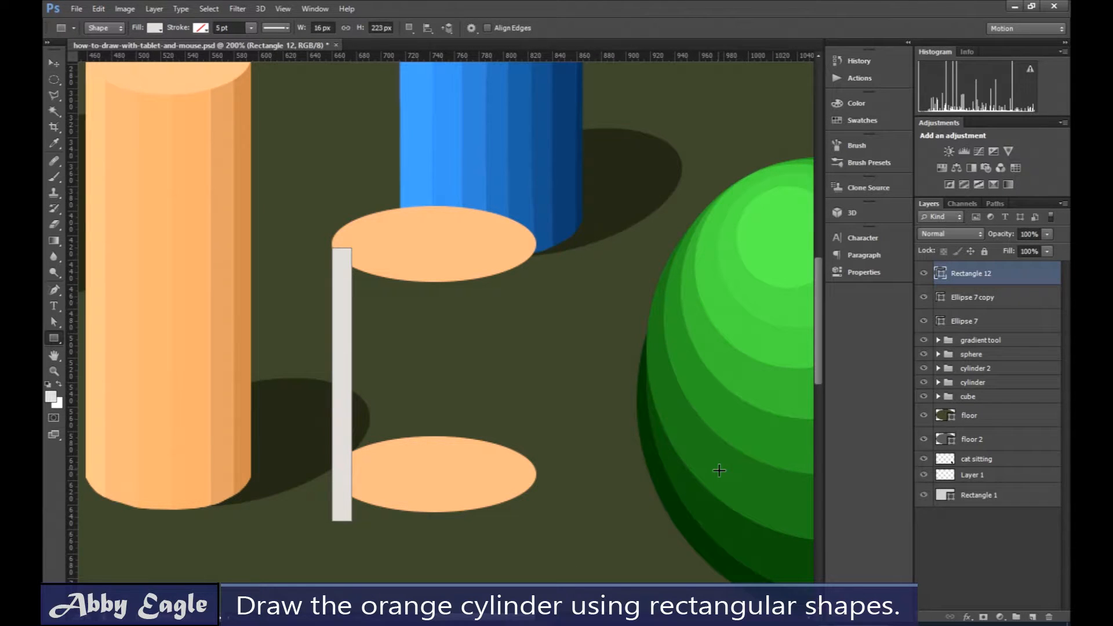
# Copy the hex colour code f7b889 from the lower ellipse's fill
pyautogui.click(983, 298)
pyautogui.doubleClick(941, 298)
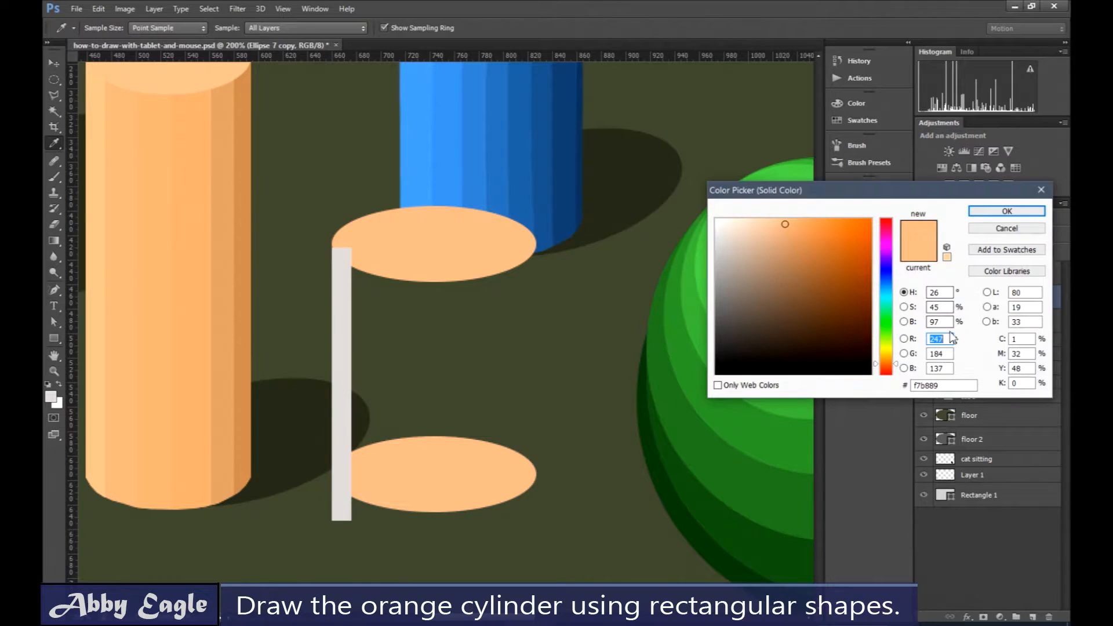
pyautogui.click(923, 386)
pyautogui.hotkey('ctrl', 'c')
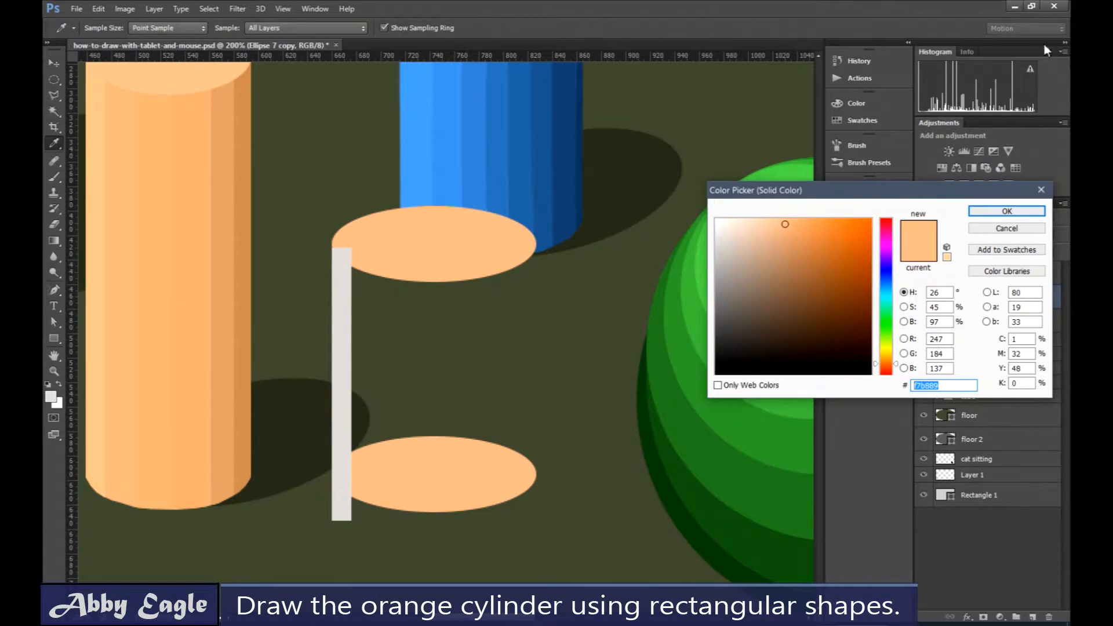
pyautogui.click(991, 211)
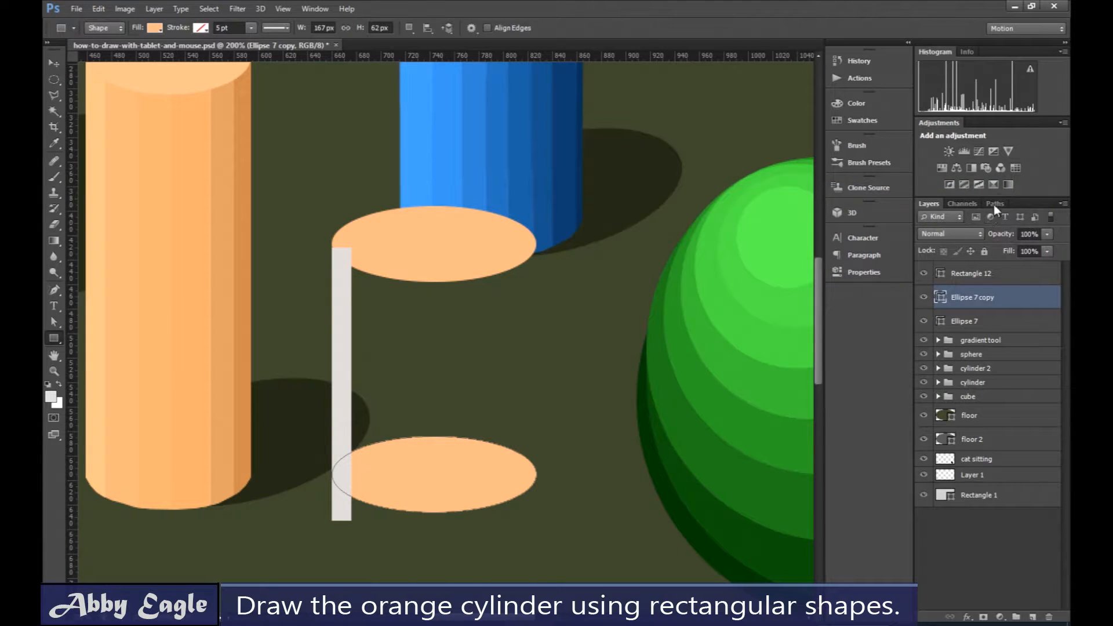
# Base the rectangle's fill on the copied ellipse colour and darken it slightly to #e5ab80
pyautogui.click(961, 277)
pyautogui.doubleClick(942, 277)
pyautogui.click(943, 385)
pyautogui.hotkey('ctrl', 'v')
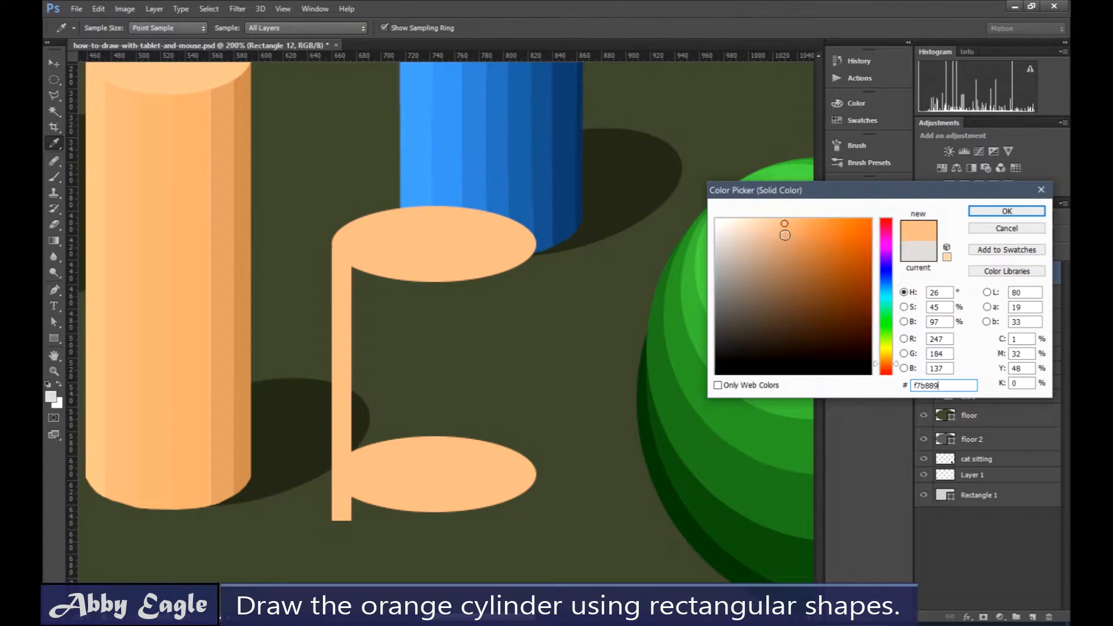
pyautogui.click(786, 234)
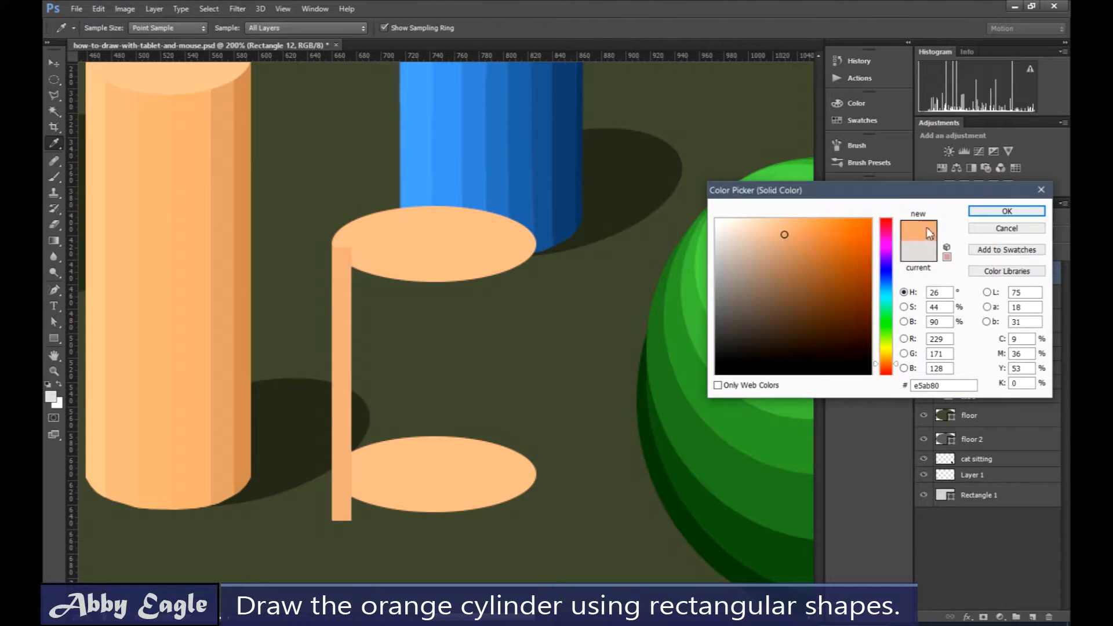
pyautogui.click(988, 213)
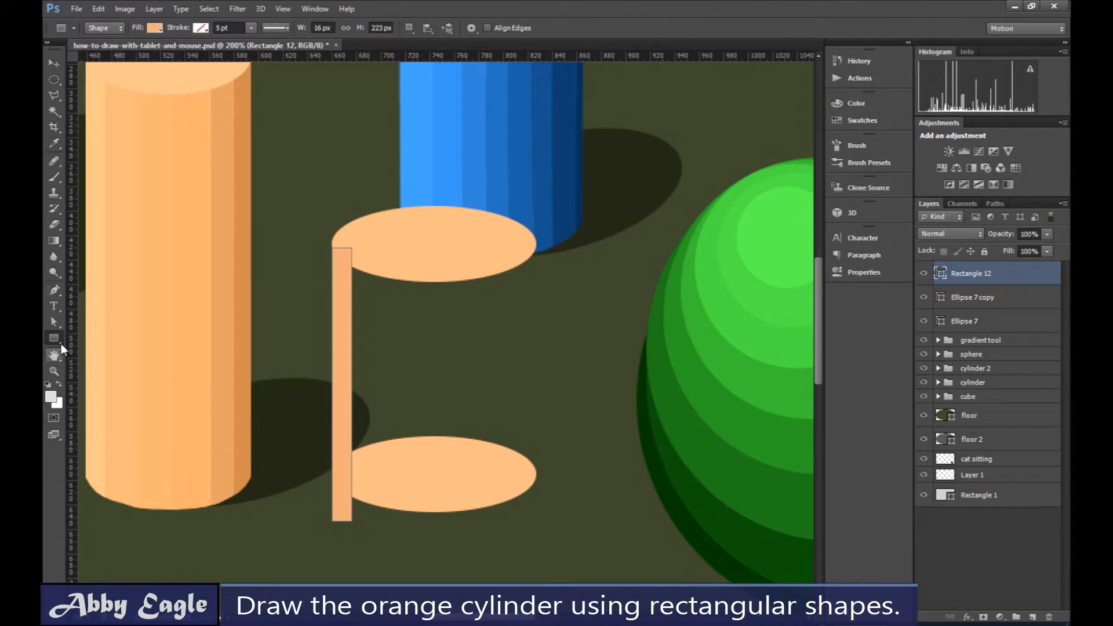
# Draw a second strip of about 15 by 215 px against the first one's right side and fill it with #d59d74
pyautogui.moveTo(352, 254); pyautogui.dragTo(370, 516)
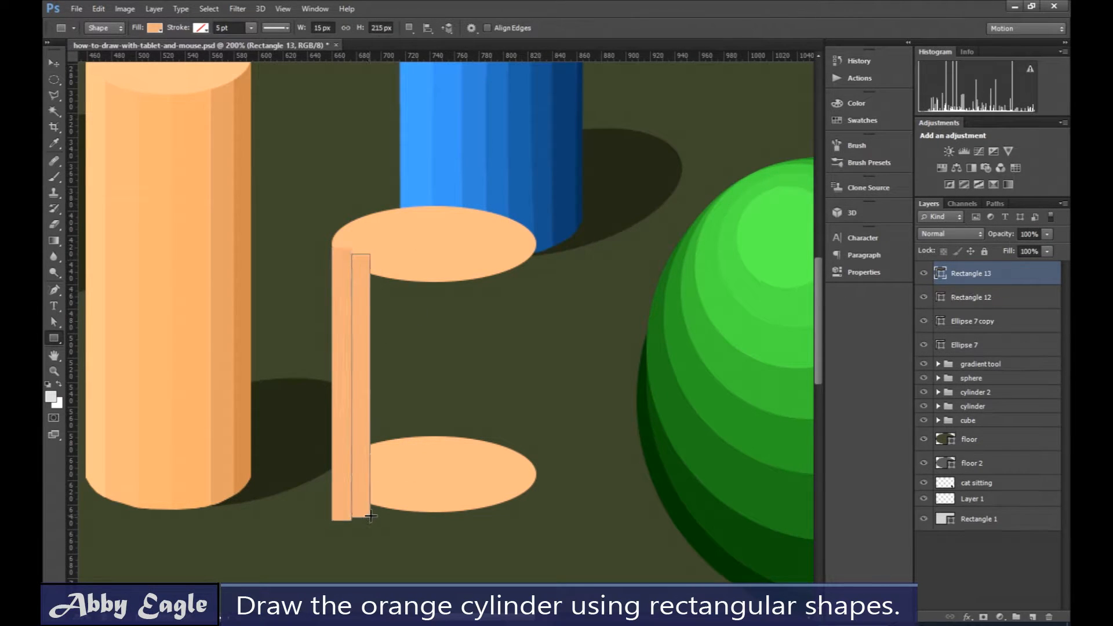
pyautogui.doubleClick(945, 279)
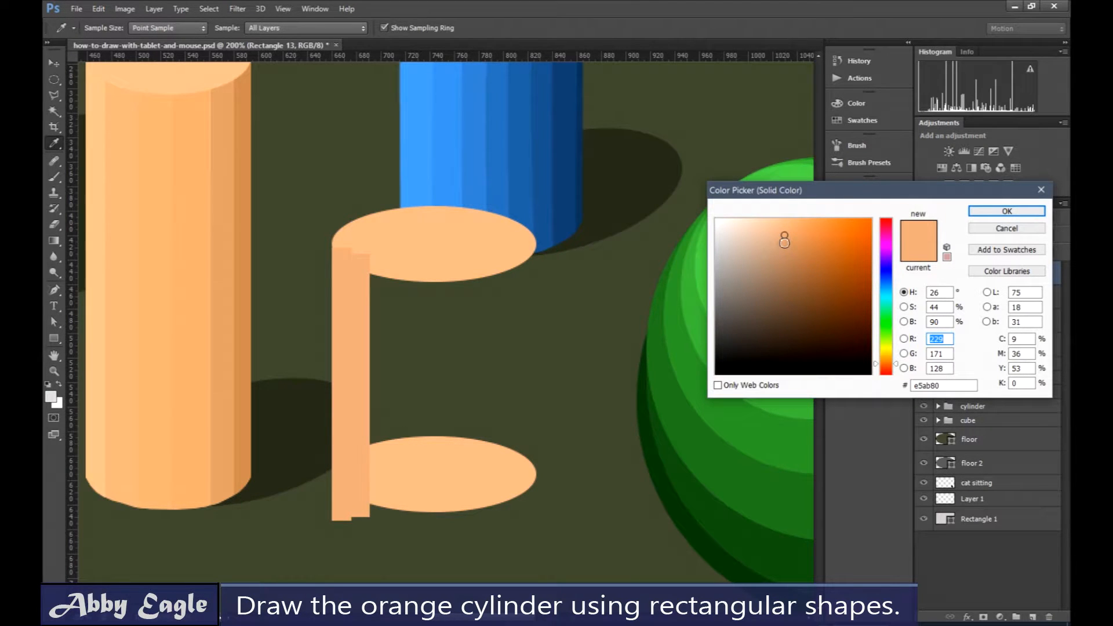
pyautogui.click(789, 246)
pyautogui.click(998, 211)
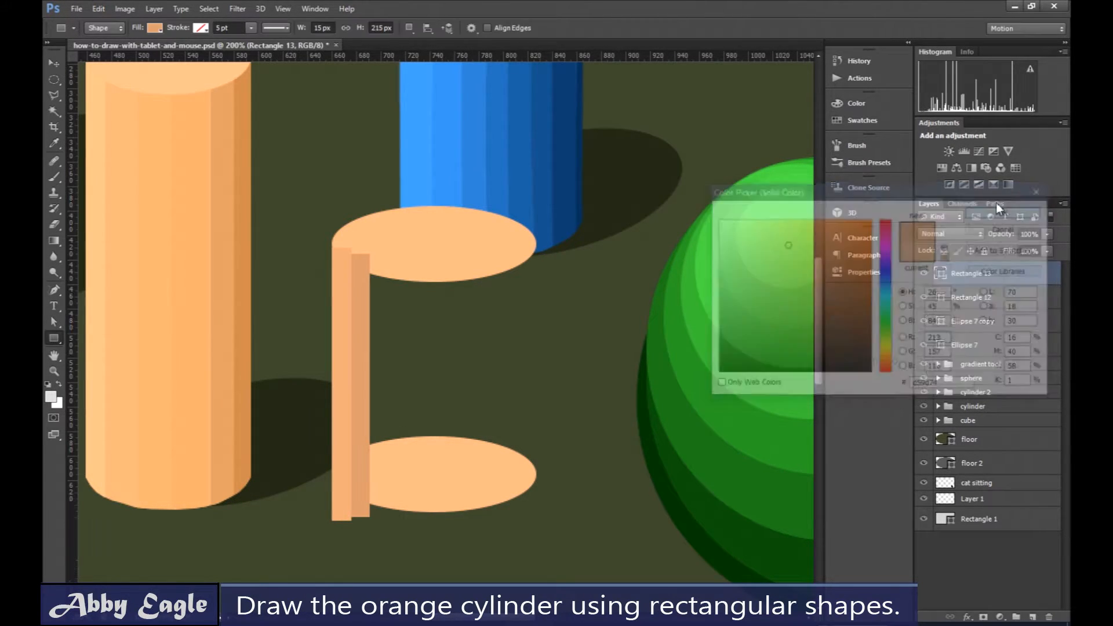
# Draw a third strip of about 15 by 220 px right of the second and fill it with the darker #c38f69
pyautogui.moveTo(371, 258); pyautogui.dragTo(388, 528)
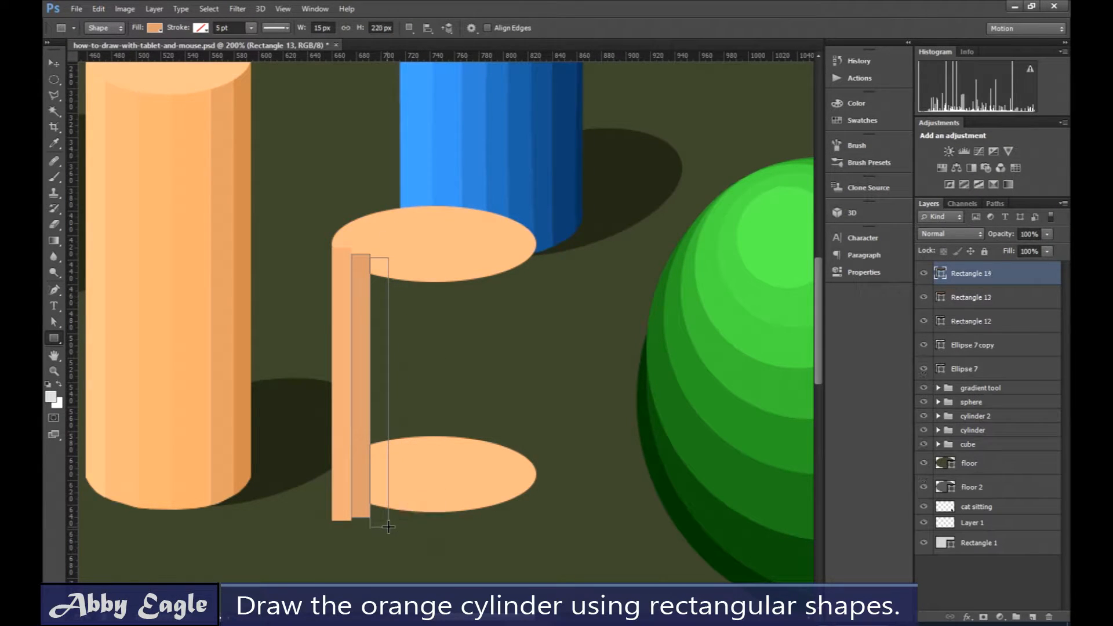
pyautogui.doubleClick(941, 284)
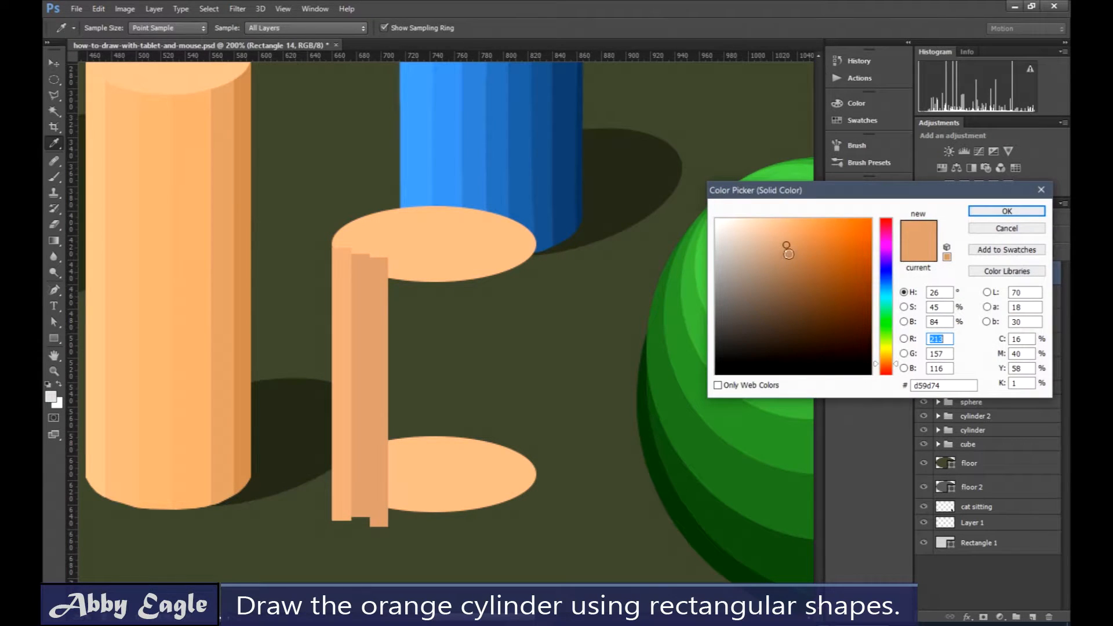
pyautogui.click(788, 256)
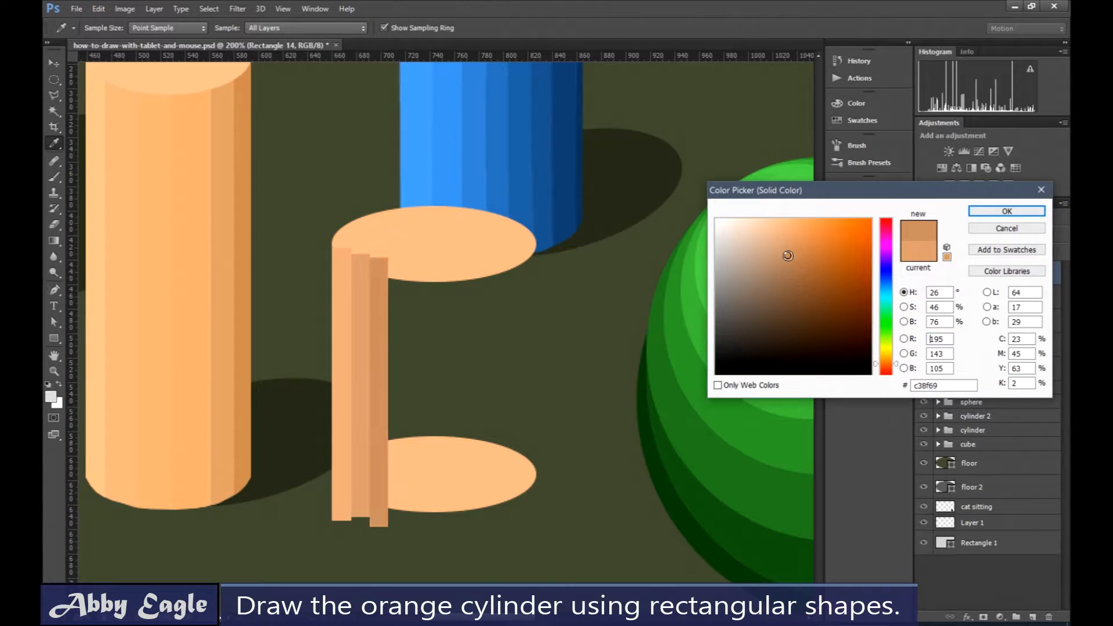
pyautogui.click(1005, 212)
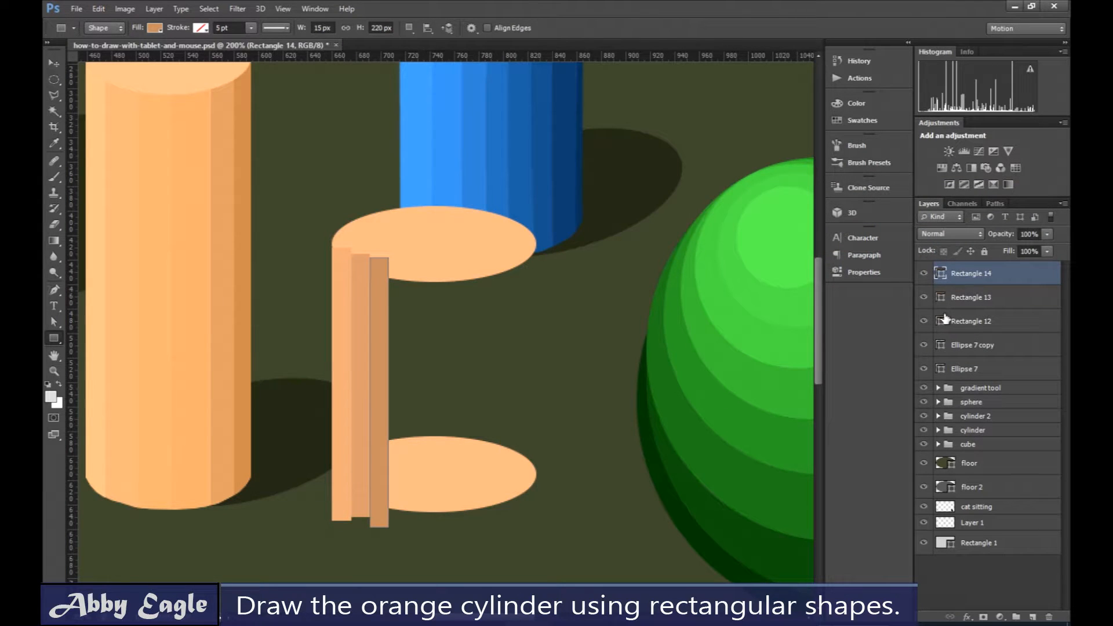
pyautogui.click(952, 569)
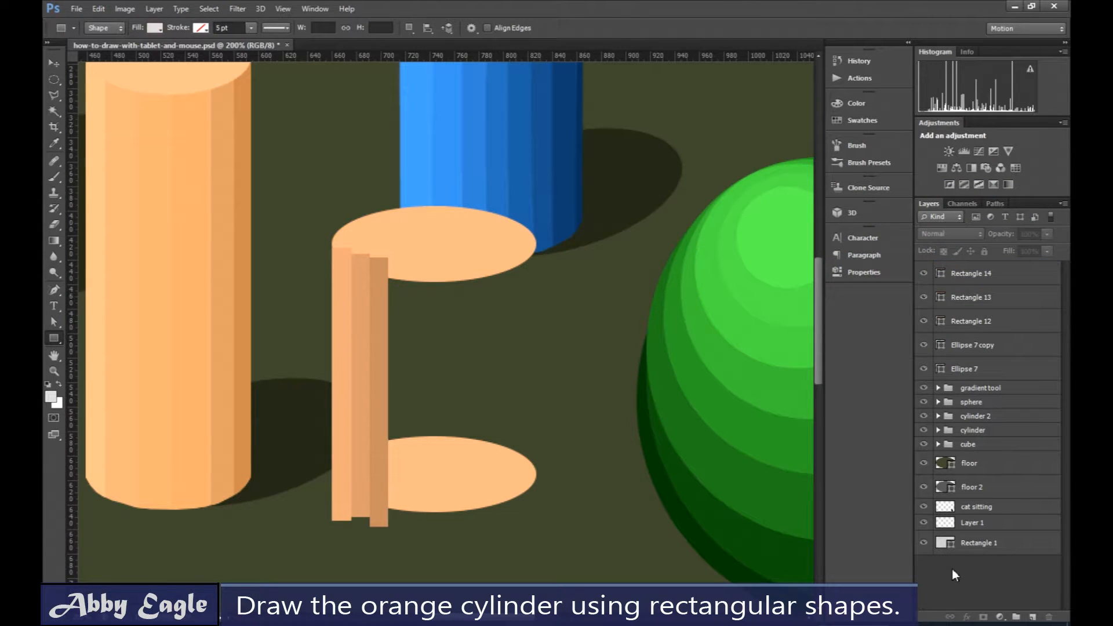
# Bring both ellipse layers above the three strips and shift the lower ellipse slightly down
pyautogui.moveTo(970, 376); pyautogui.dragTo(976, 273)
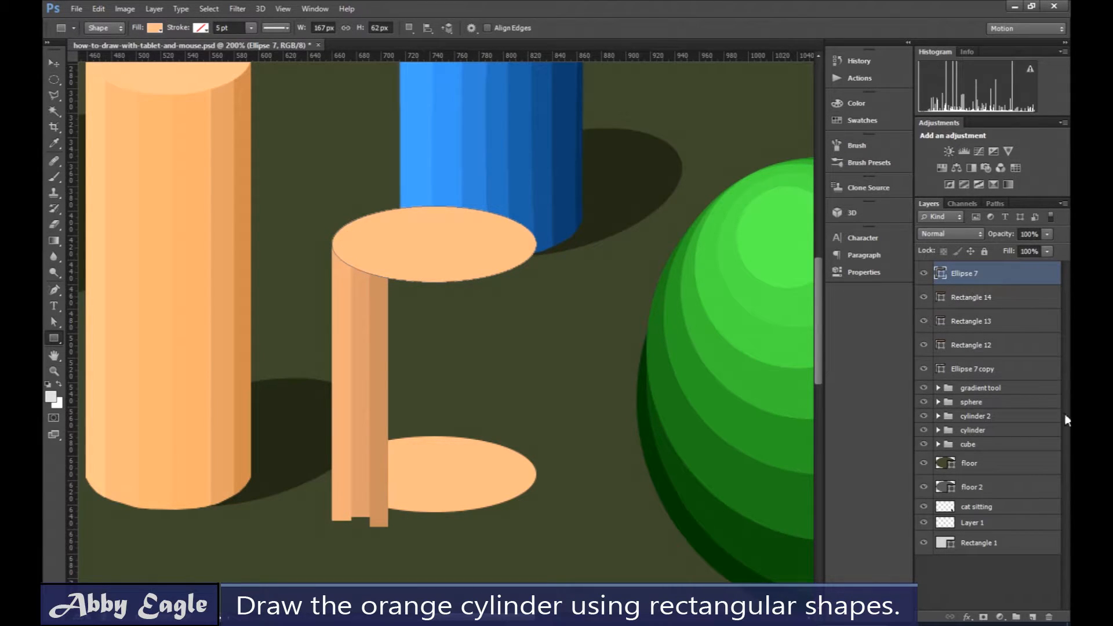
pyautogui.moveTo(982, 372); pyautogui.dragTo(974, 297)
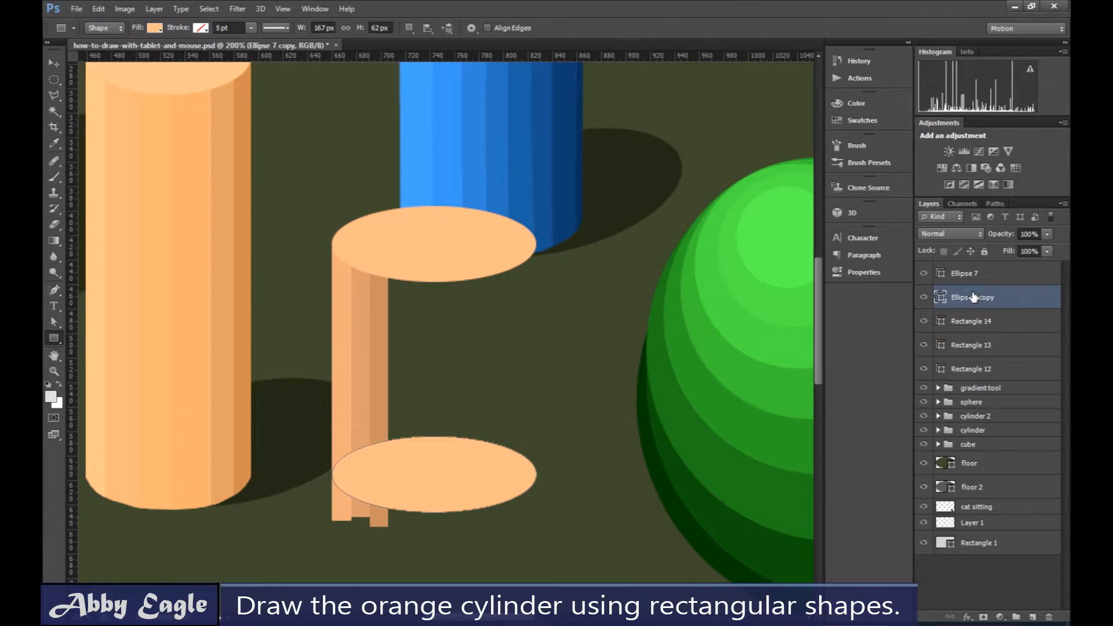
pyautogui.click(54, 63)
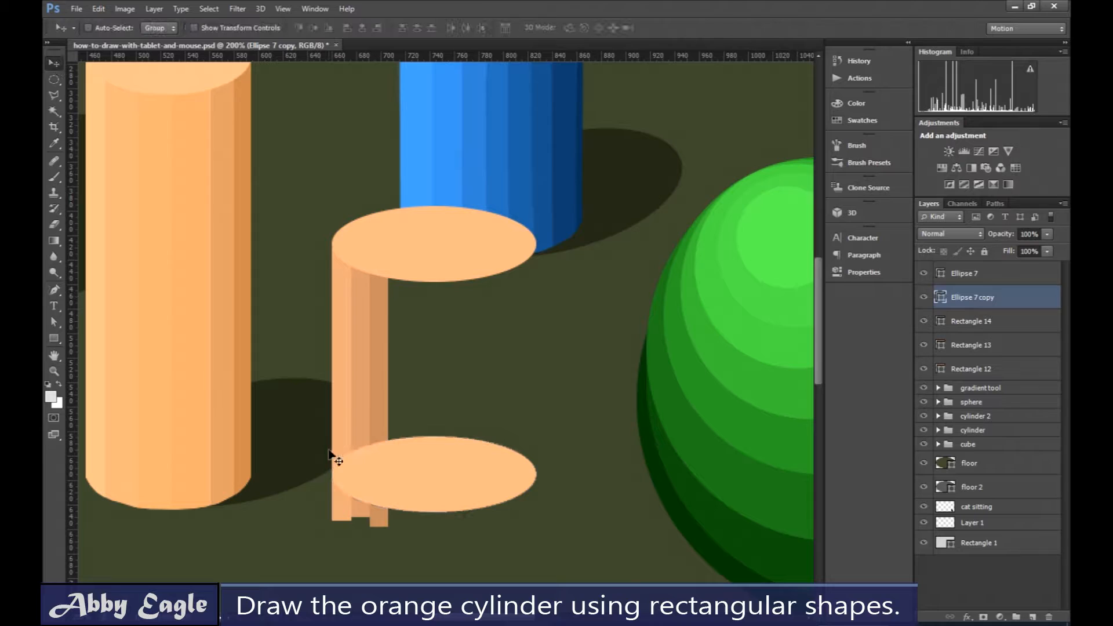
pyautogui.moveTo(409, 479); pyautogui.dragTo(406, 478)
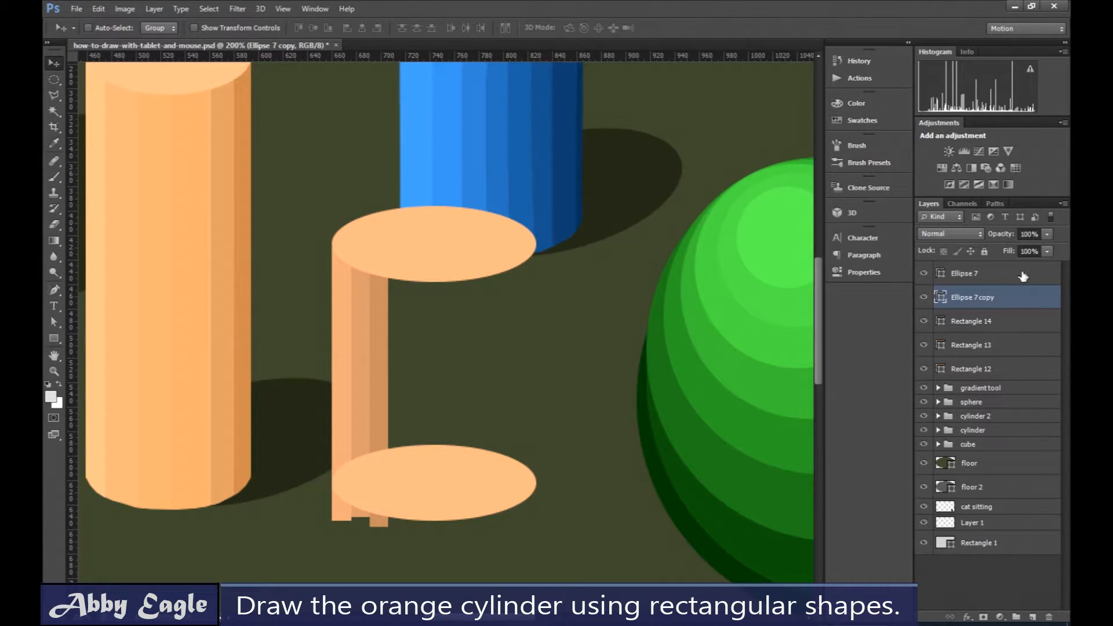
# Rasterize the three rectangle strip layers together and clear the layer selection
pyautogui.click(984, 324)
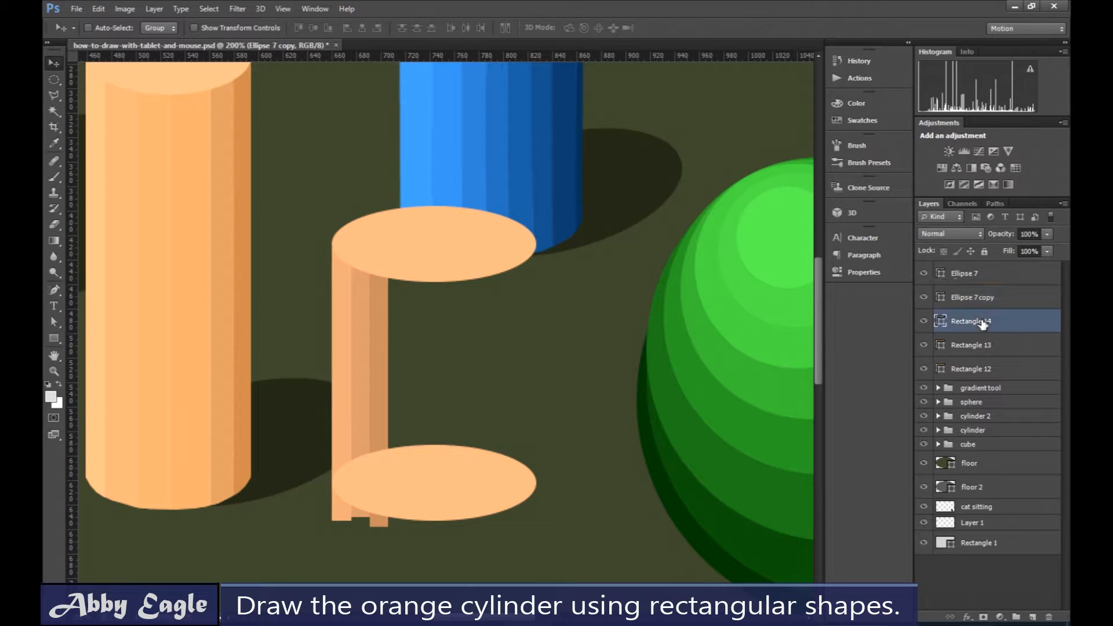
pyautogui.keyDown('shift'); pyautogui.click(982, 348); pyautogui.keyUp('shift')
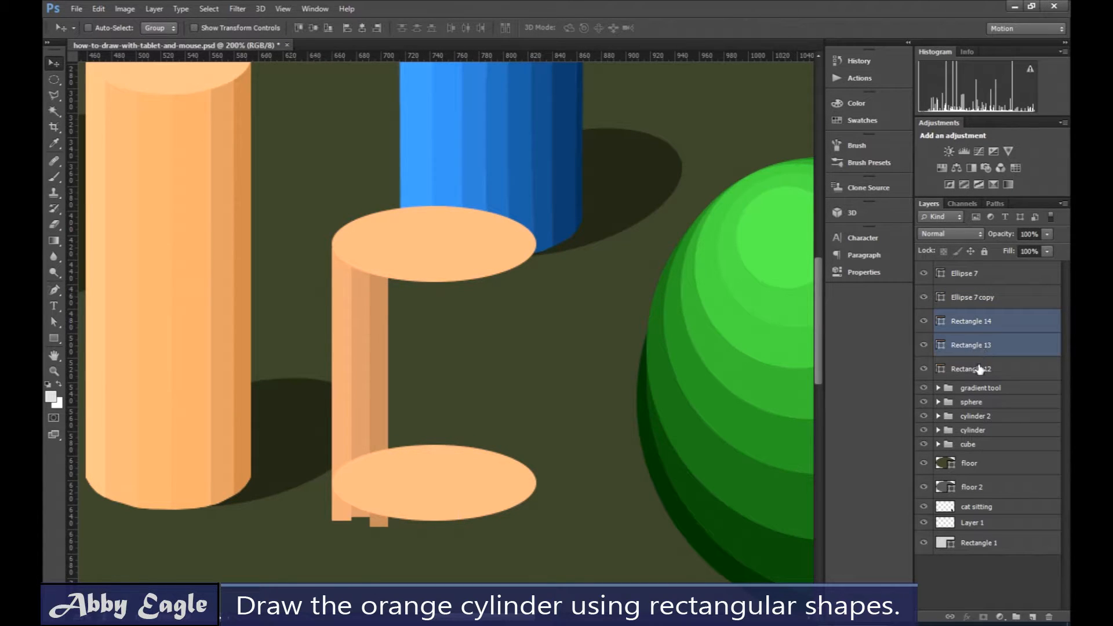
pyautogui.keyDown('shift'); pyautogui.click(983, 369); pyautogui.keyUp('shift')
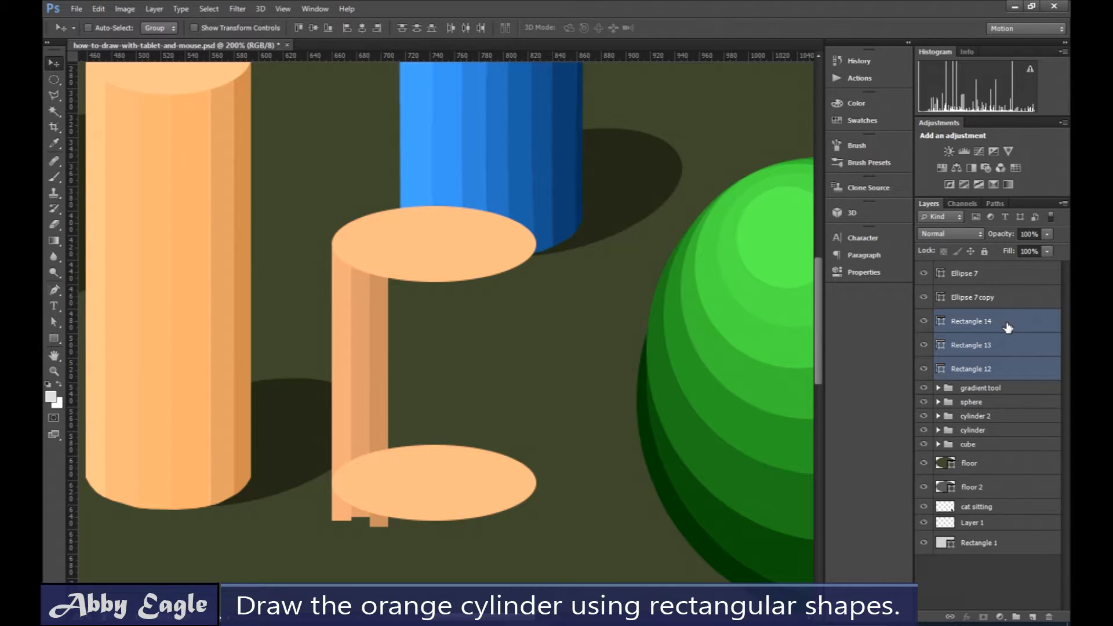
pyautogui.rightClick(1008, 328)
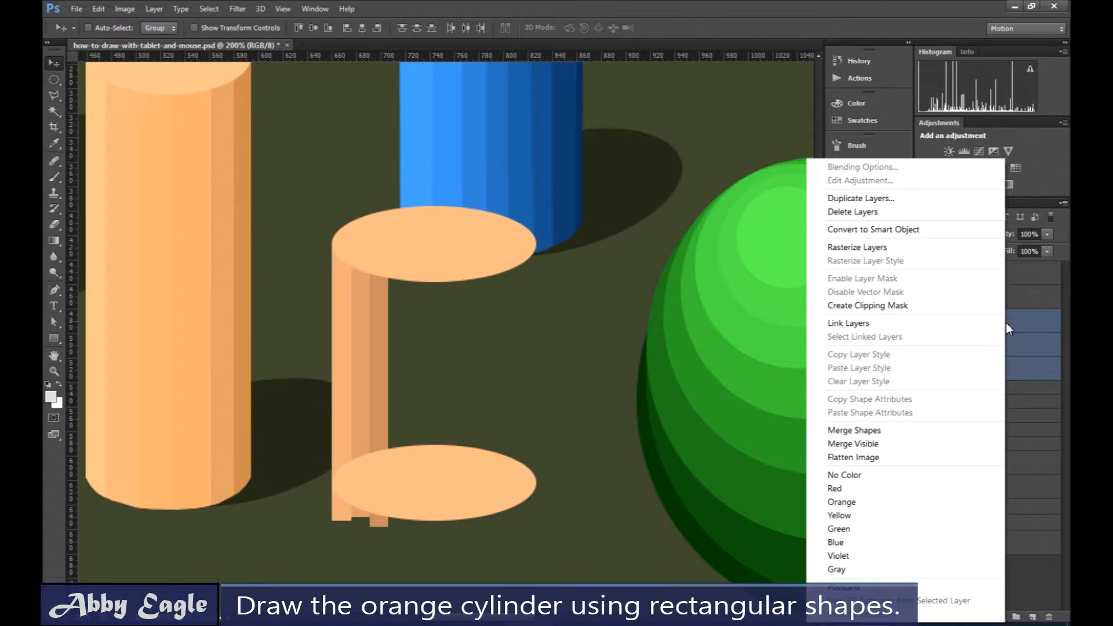
pyautogui.click(841, 249)
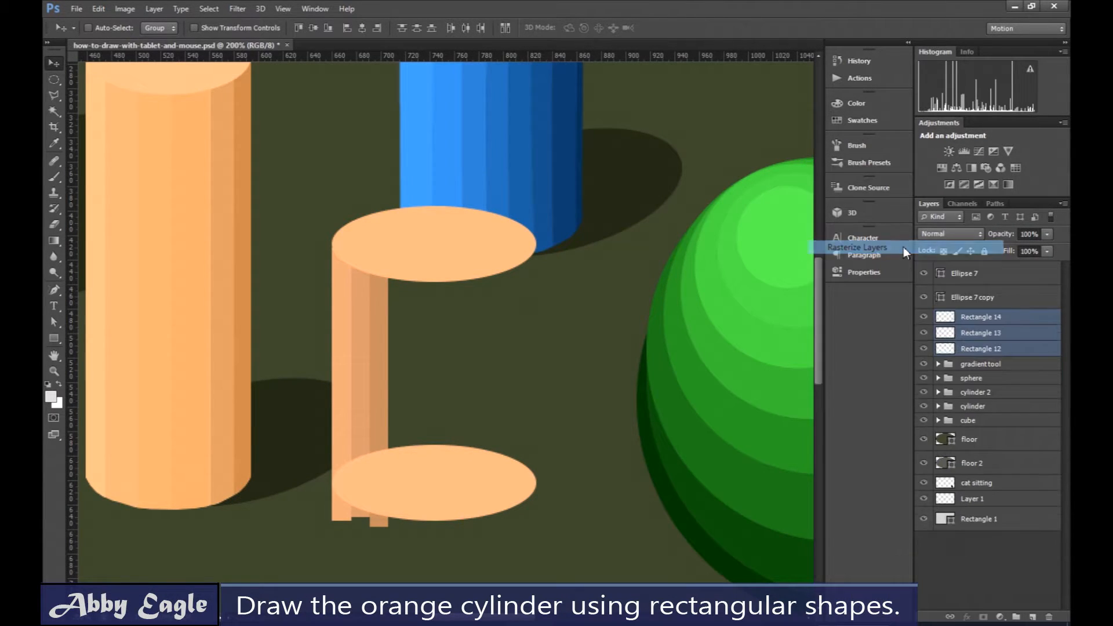
pyautogui.click(958, 551)
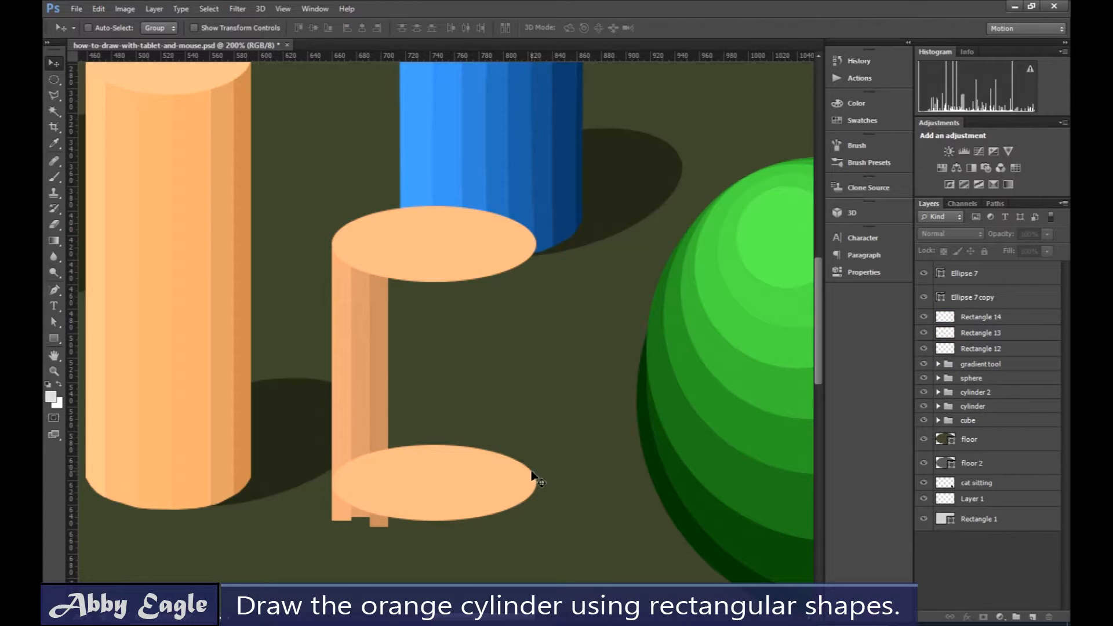
# Select the area just below the lower ellipse with the Polygonal Lasso, tracing its lower-left curve and enclosing the protruding strip ends
pyautogui.hotkey('ctrl', '+')
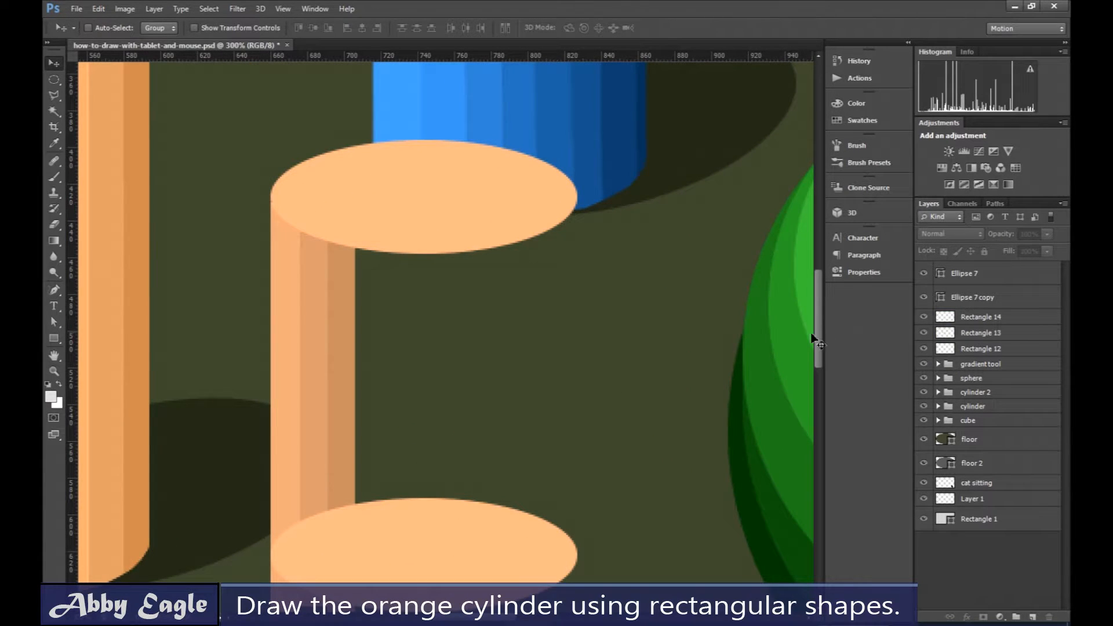
pyautogui.moveTo(817, 336); pyautogui.dragTo(817, 368)
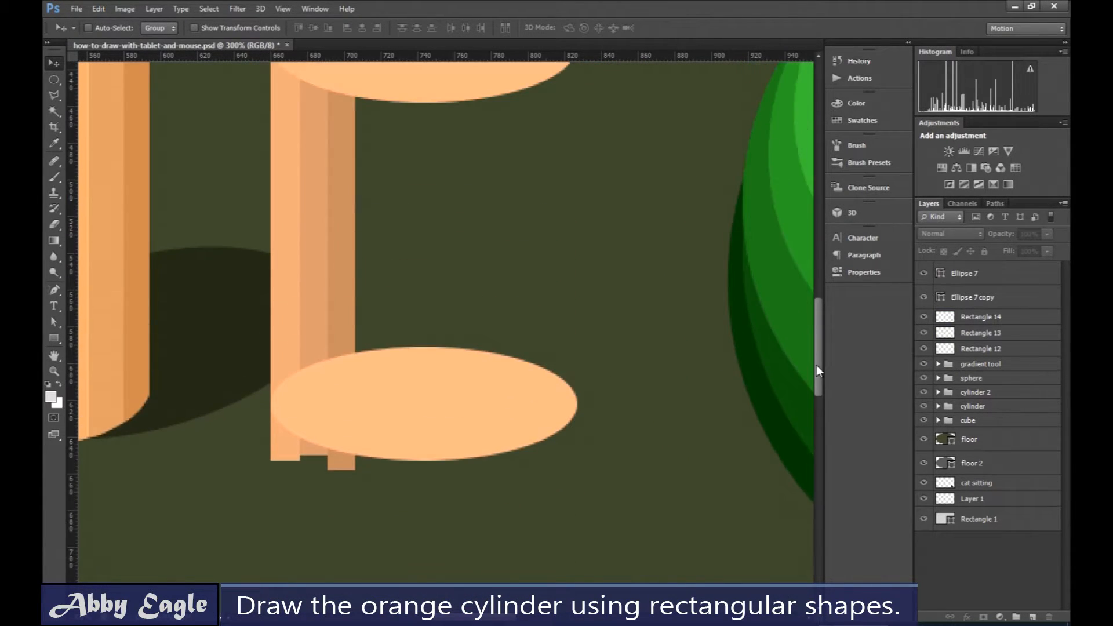
pyautogui.click(56, 96)
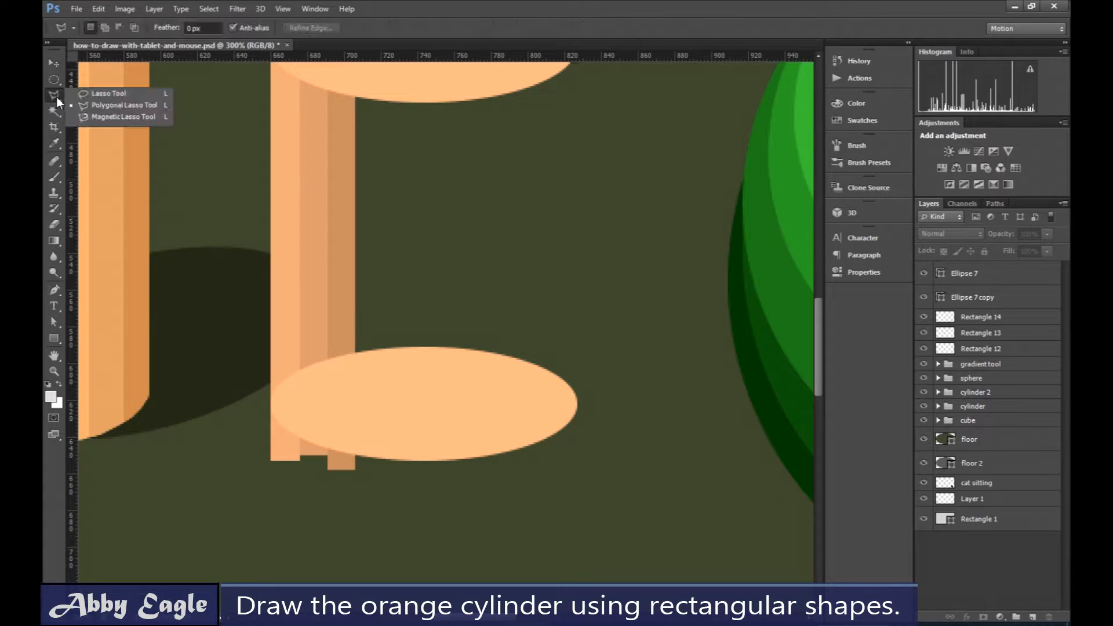
pyautogui.click(111, 110)
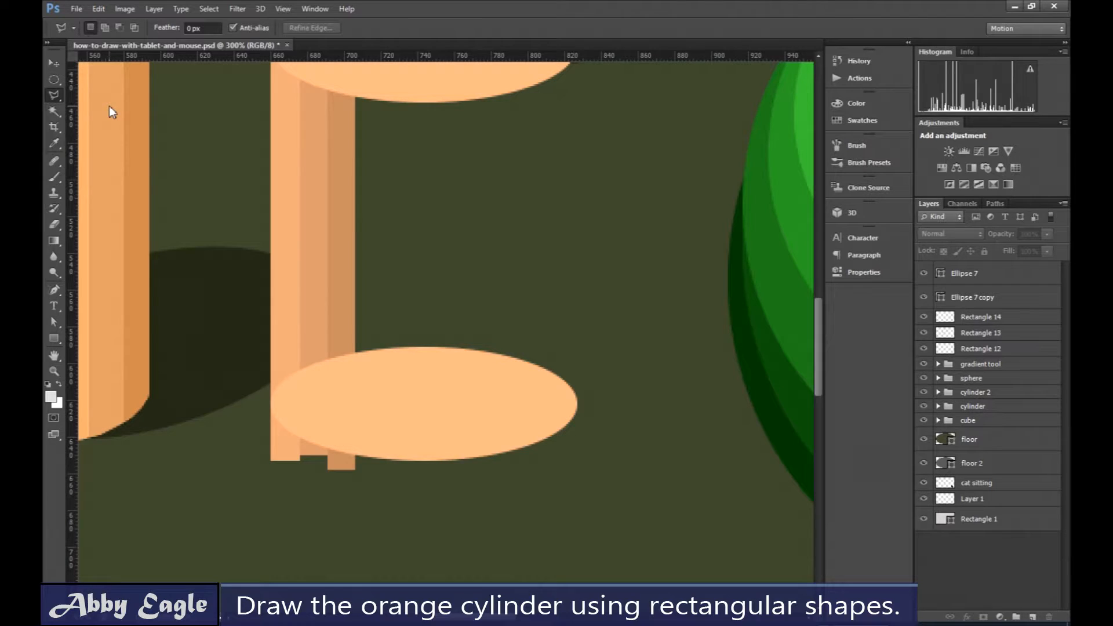
pyautogui.click(269, 404)
pyautogui.moveTo(282, 425)
pyautogui.mouseDown()
pyautogui.moveTo(379, 462)
pyautogui.moveTo(577, 455)
pyautogui.mouseUp()
pyautogui.click(439, 563)
pyautogui.click(202, 542)
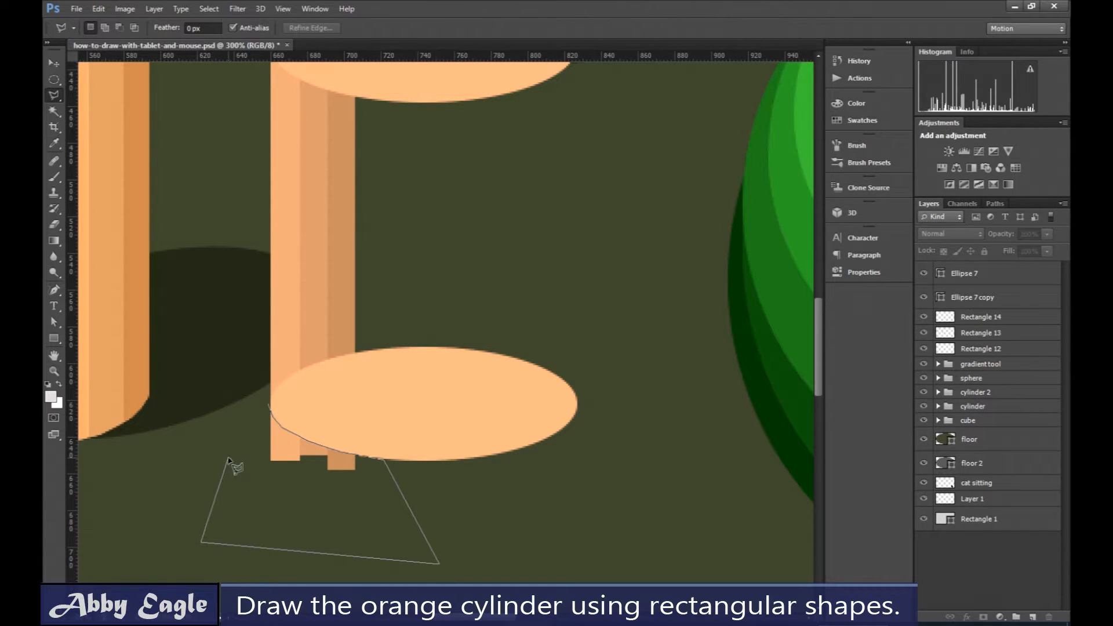
pyautogui.click(269, 407)
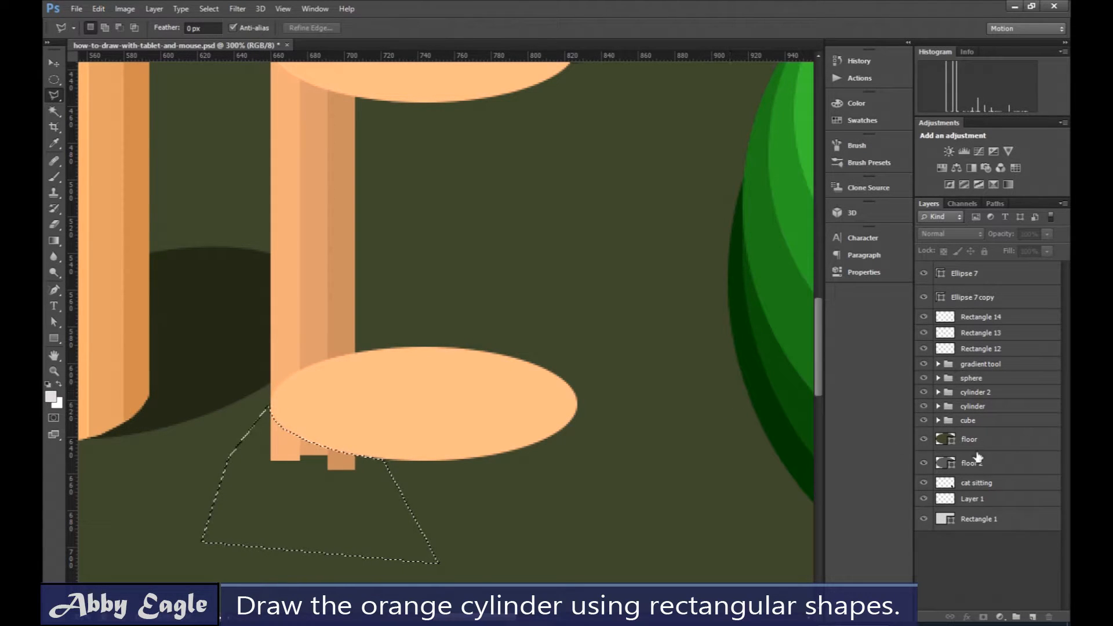
# Delete the selected area from the Rectangle 14, Rectangle 13 and Rectangle 12 layers and clear the selection
pyautogui.click(982, 319)
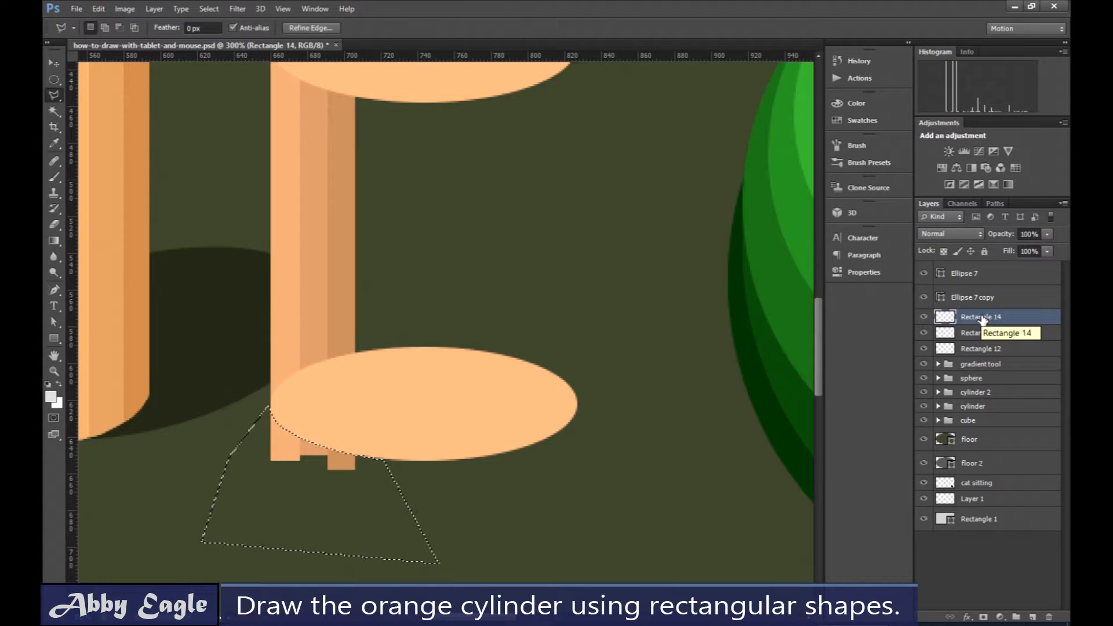
pyautogui.press('Delete')
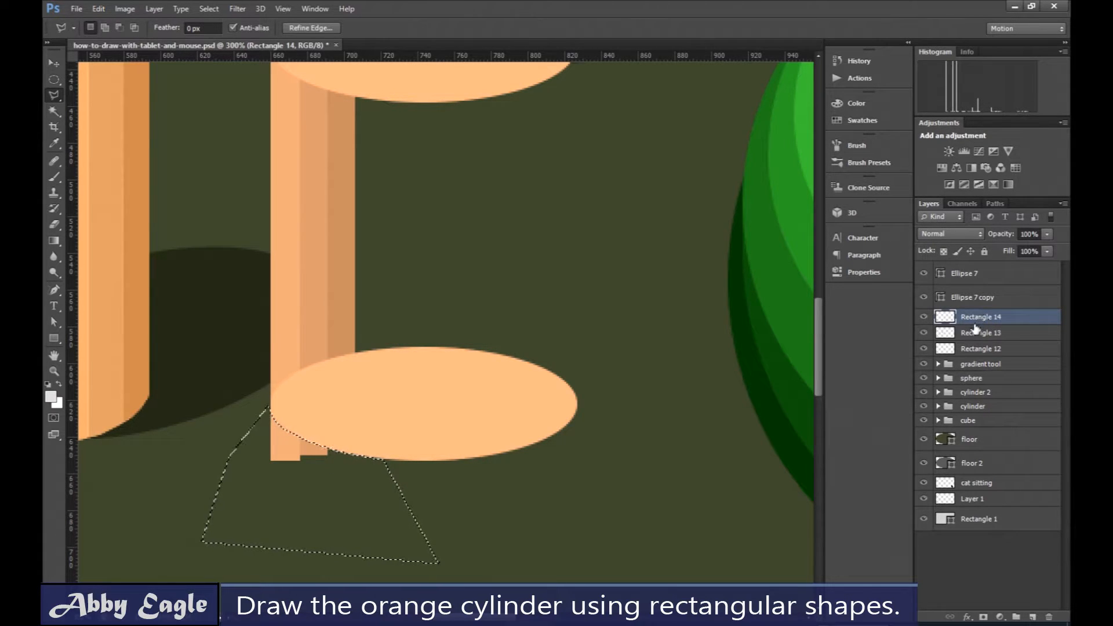
pyautogui.click(976, 336)
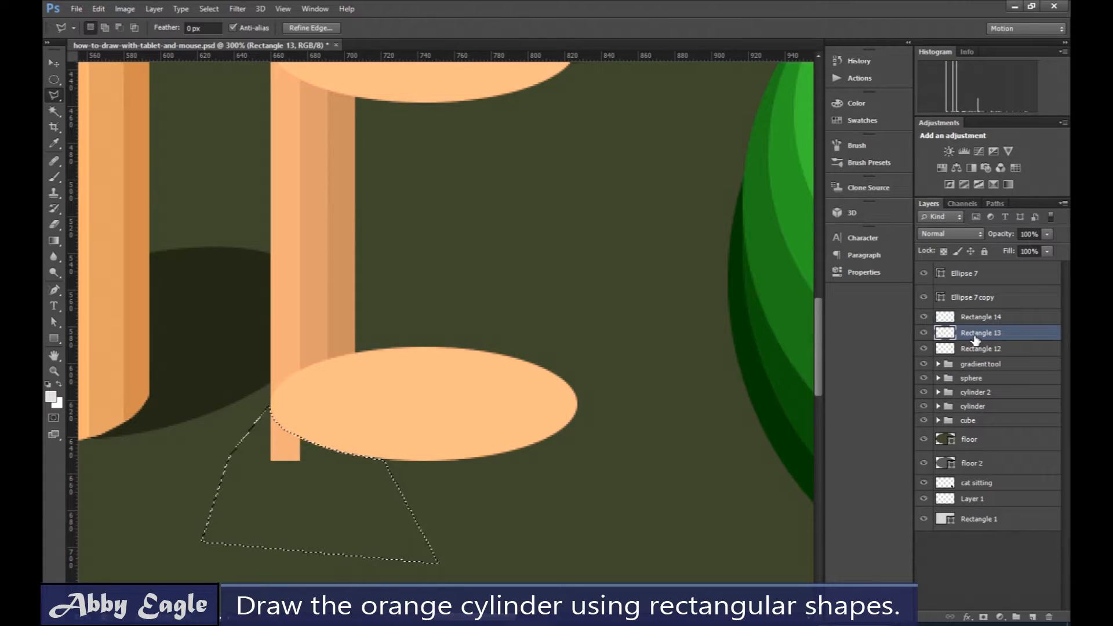
pyautogui.click(978, 349)
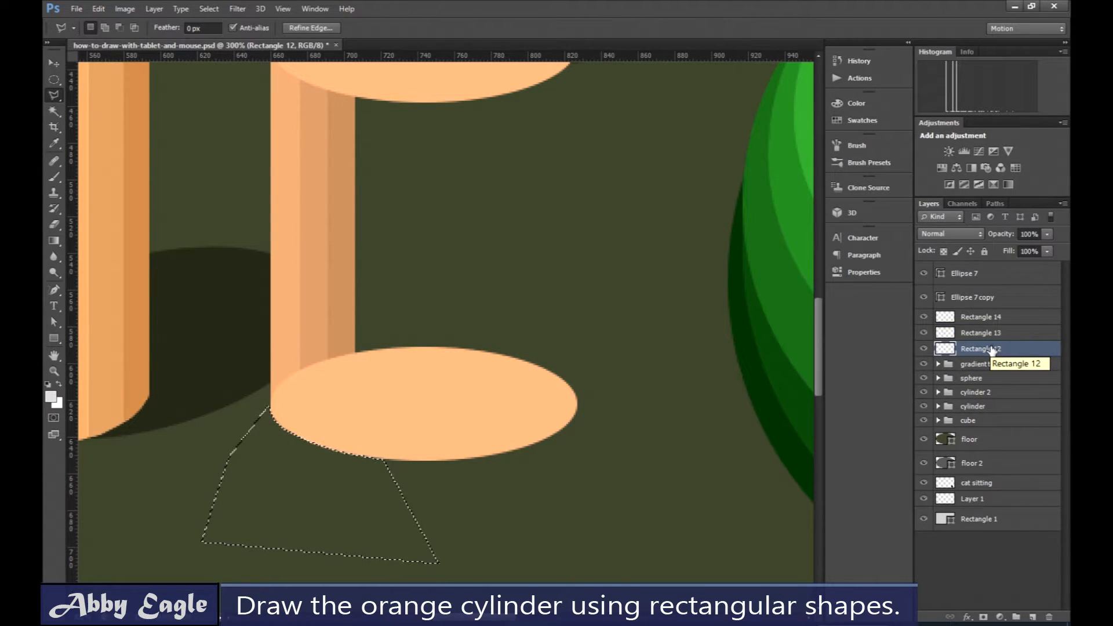
pyautogui.hotkey('ctrl', 'd')
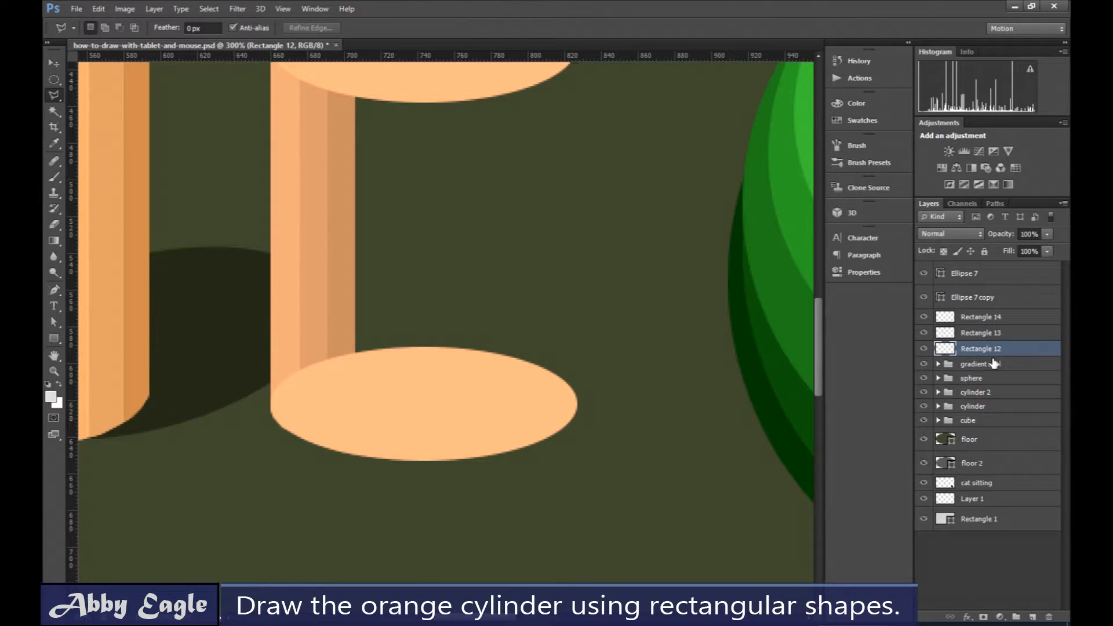
# Hide the lower ellipse layer, Ellipse 7 copy, leaving only the curved strip ends as the cylinder's base
pyautogui.click(924, 298)
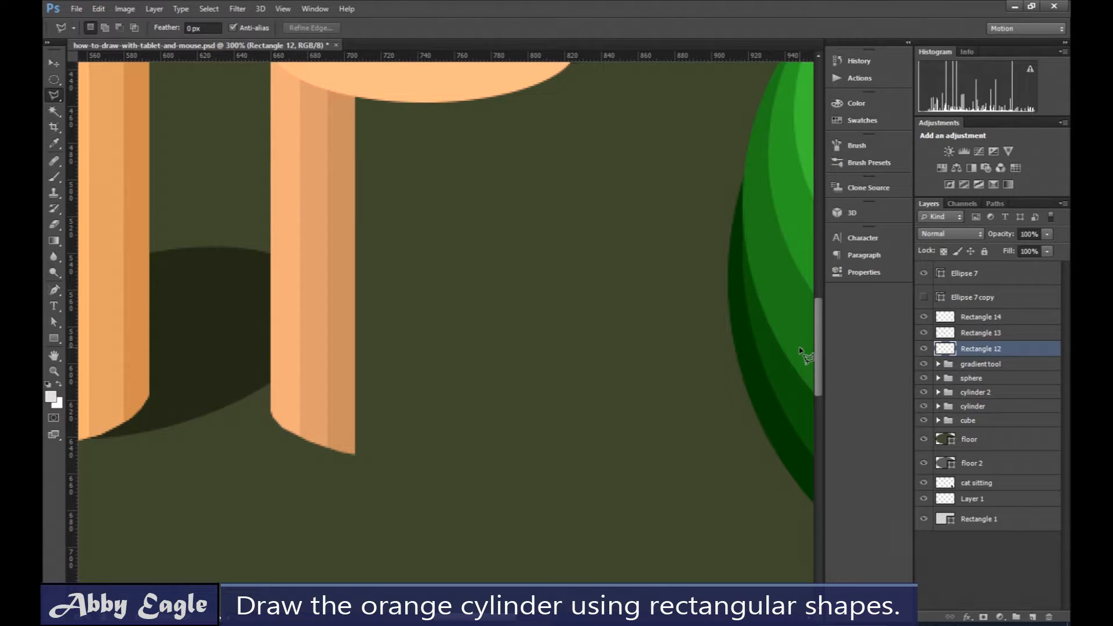
pyautogui.hotkey('ctrl', '-')
pyautogui.hotkey('ctrl', '-')
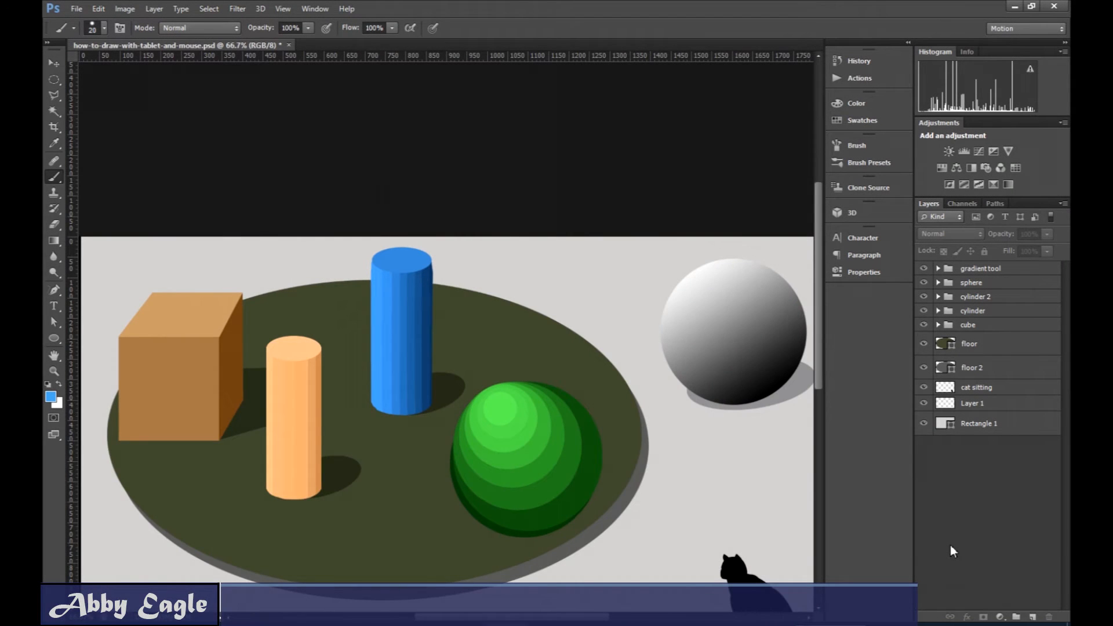
# Examine the finished blue cylinder, the orange cylinder and the grey gradient sphere up close, ending at the blue cylinder
pyautogui.hotkey('ctrl', '+')
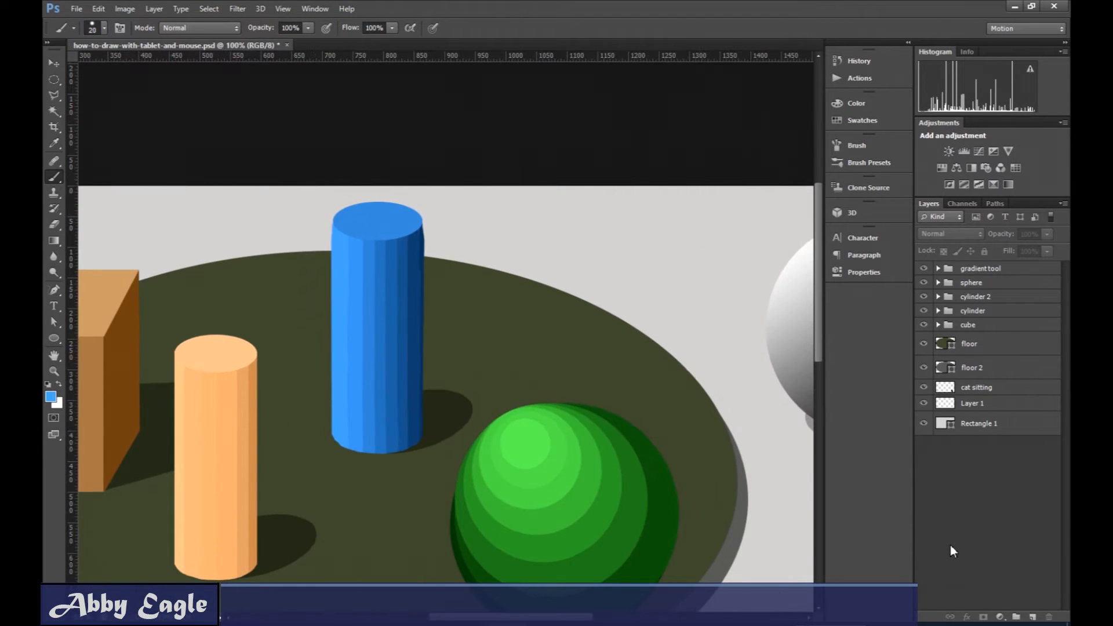
pyautogui.hotkey('ctrl', '+')
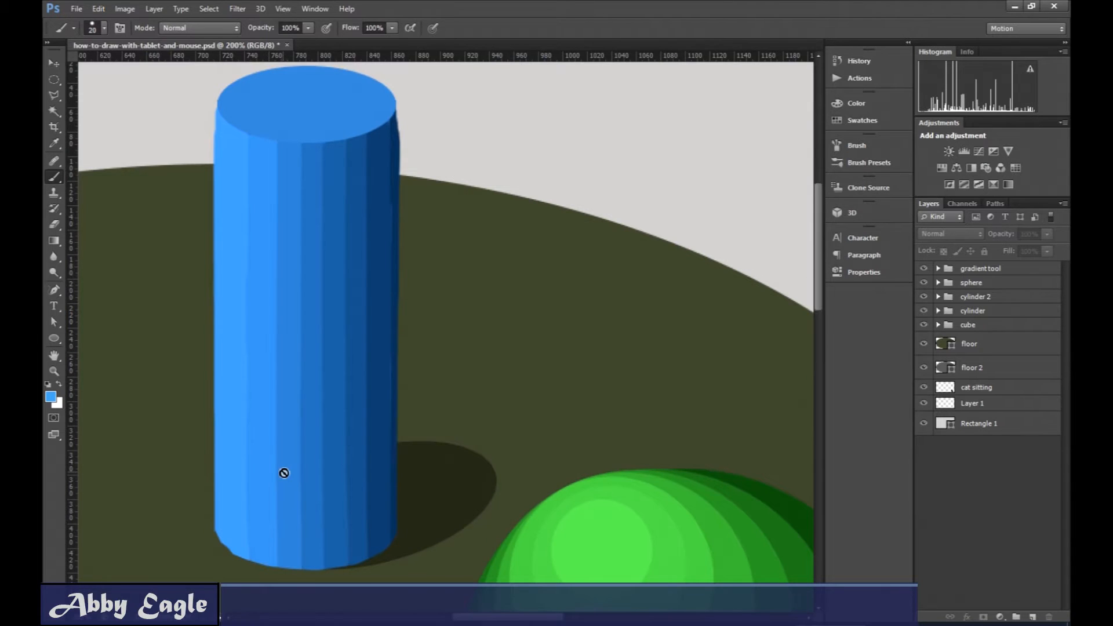
pyautogui.moveTo(819, 288); pyautogui.dragTo(814, 359)
pyautogui.moveTo(498, 618); pyautogui.dragTo(449, 619)
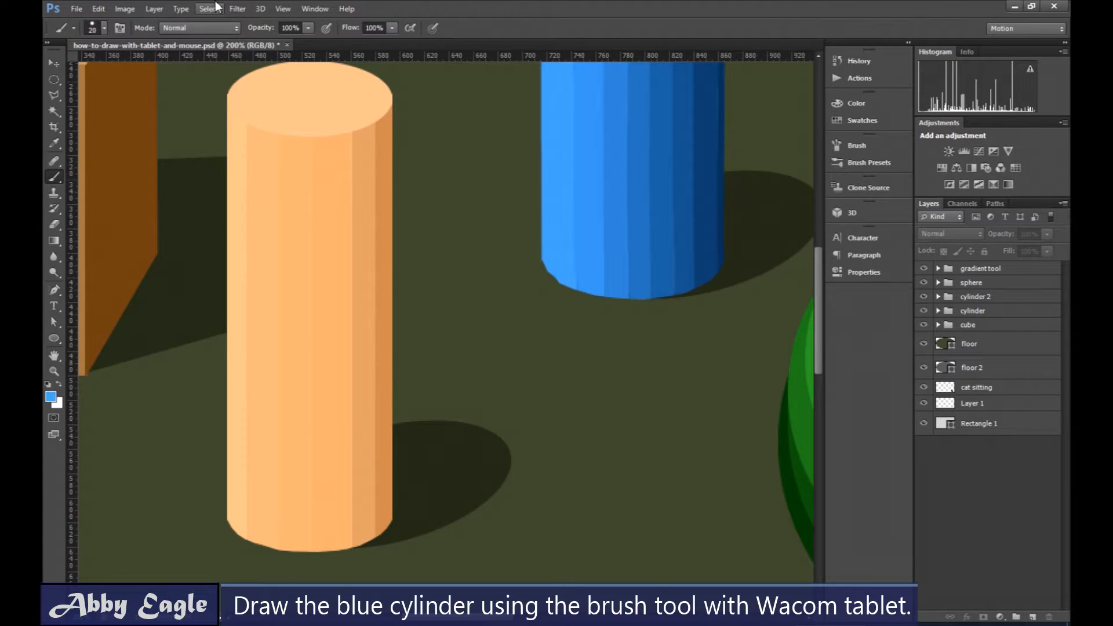
pyautogui.moveTo(476, 618); pyautogui.dragTo(641, 619)
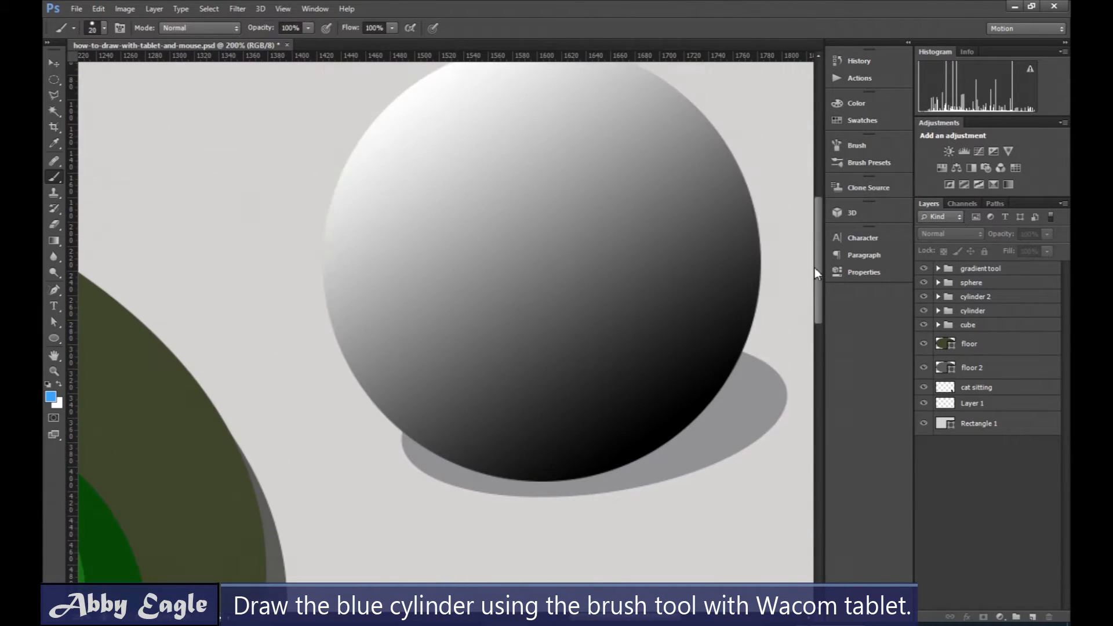
pyautogui.moveTo(821, 322); pyautogui.dragTo(818, 274)
pyautogui.moveTo(601, 618); pyautogui.dragTo(482, 618)
pyautogui.moveTo(819, 304); pyautogui.dragTo(817, 286)
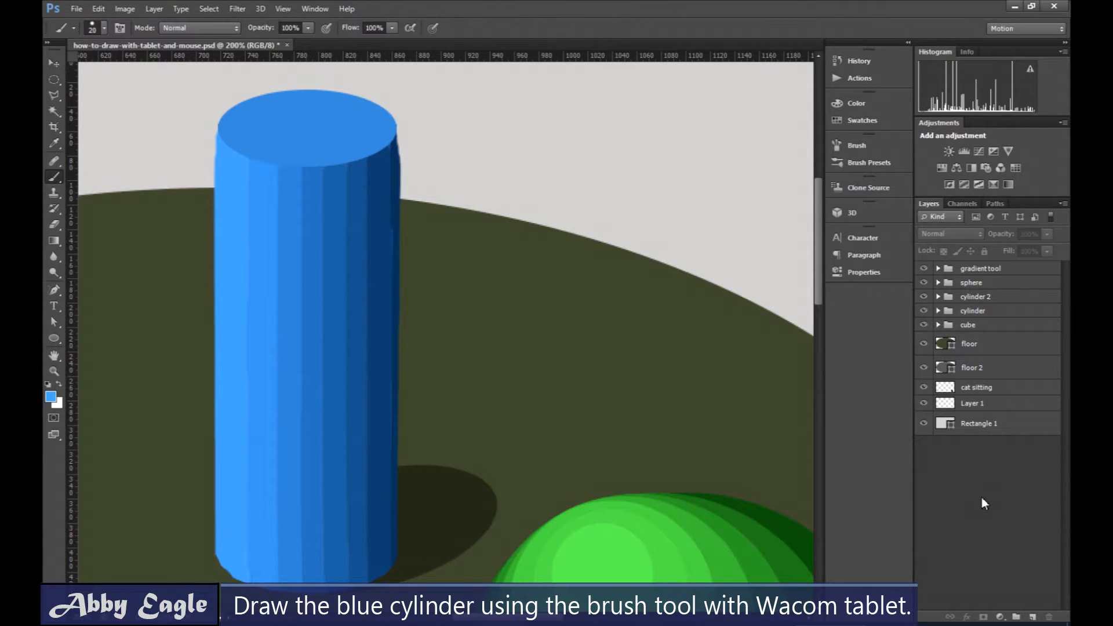
# Draw a blue ellipse of about 150 by 69 px beside the blue cylinder's top and clear the layer selection
pyautogui.click(54, 338)
pyautogui.click(101, 360)
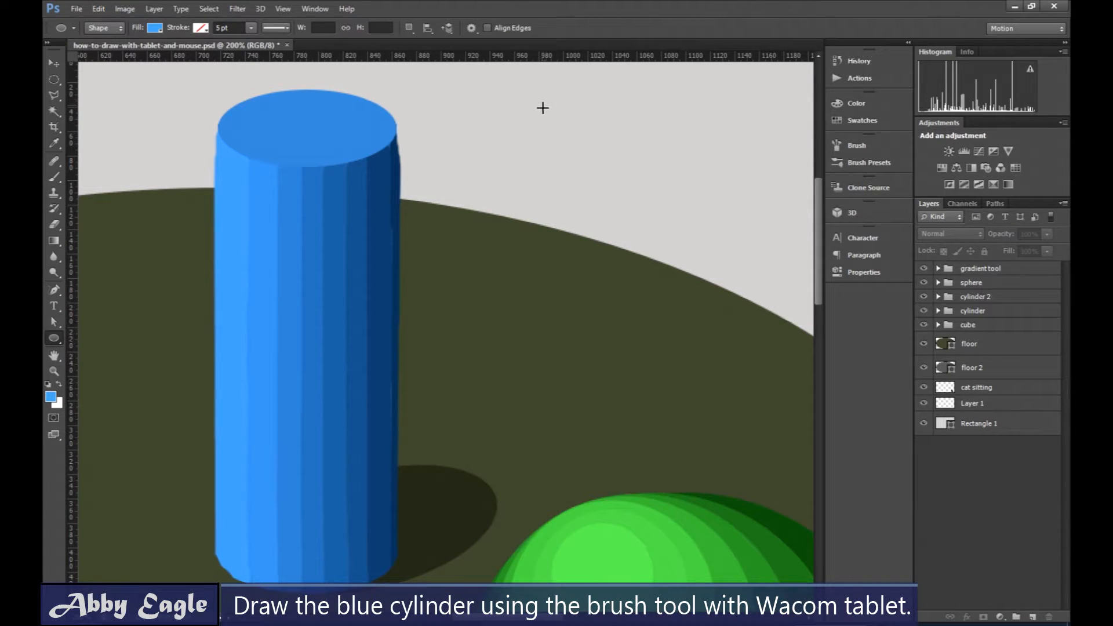
pyautogui.moveTo(492, 110); pyautogui.dragTo(675, 194)
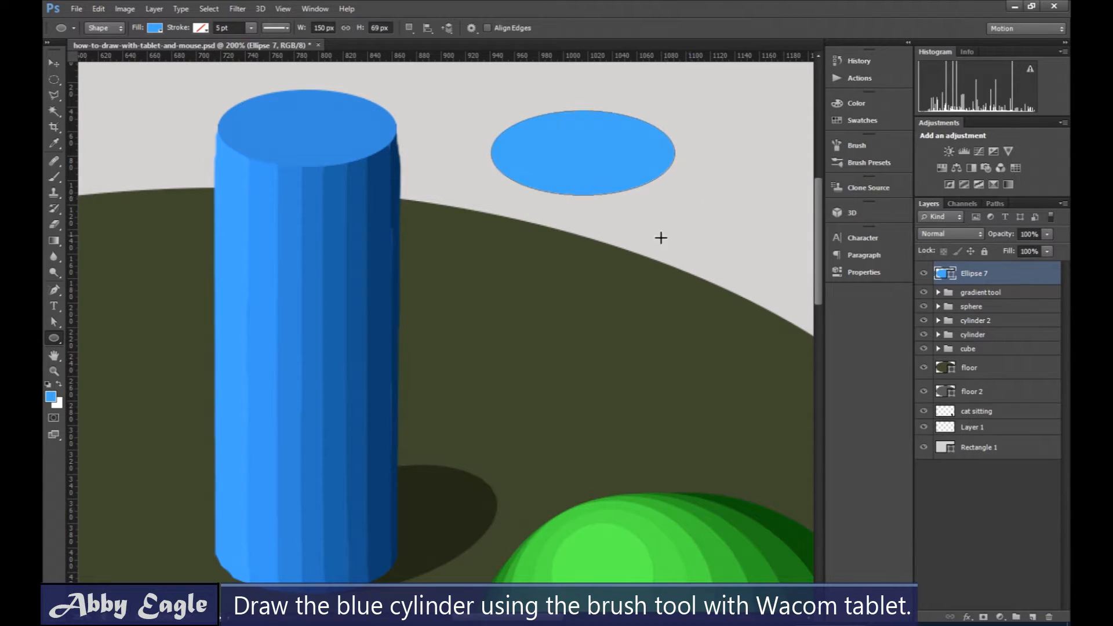
pyautogui.click(1002, 530)
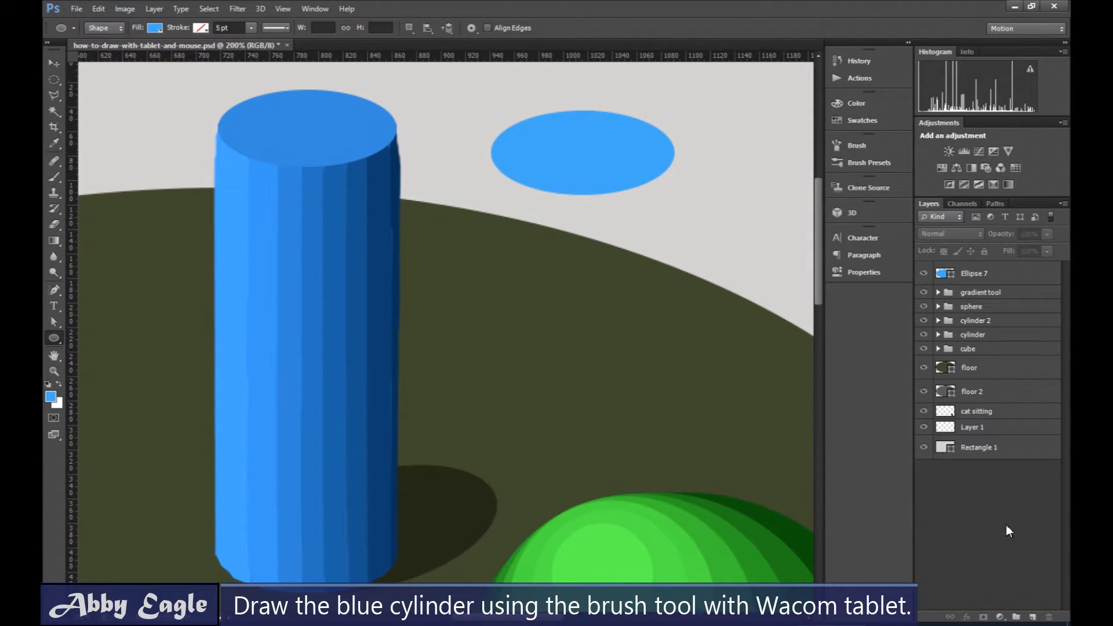
# Add an empty layer above the blue ellipse and open the Brush tool's size and hardness settings
pyautogui.click(1033, 618)
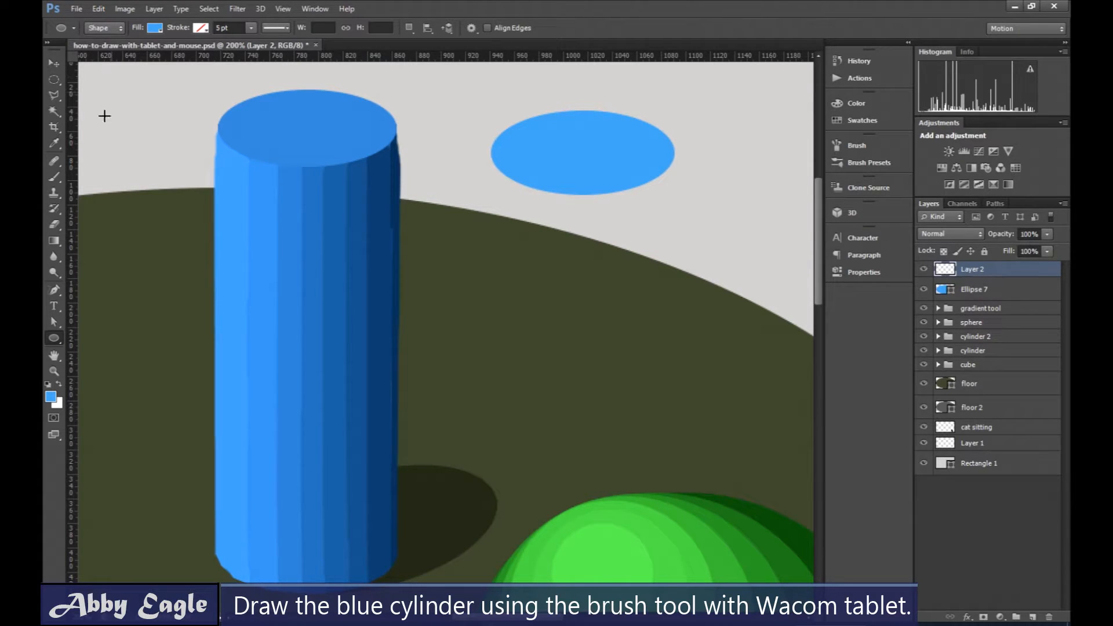
pyautogui.click(57, 174)
pyautogui.click(91, 177)
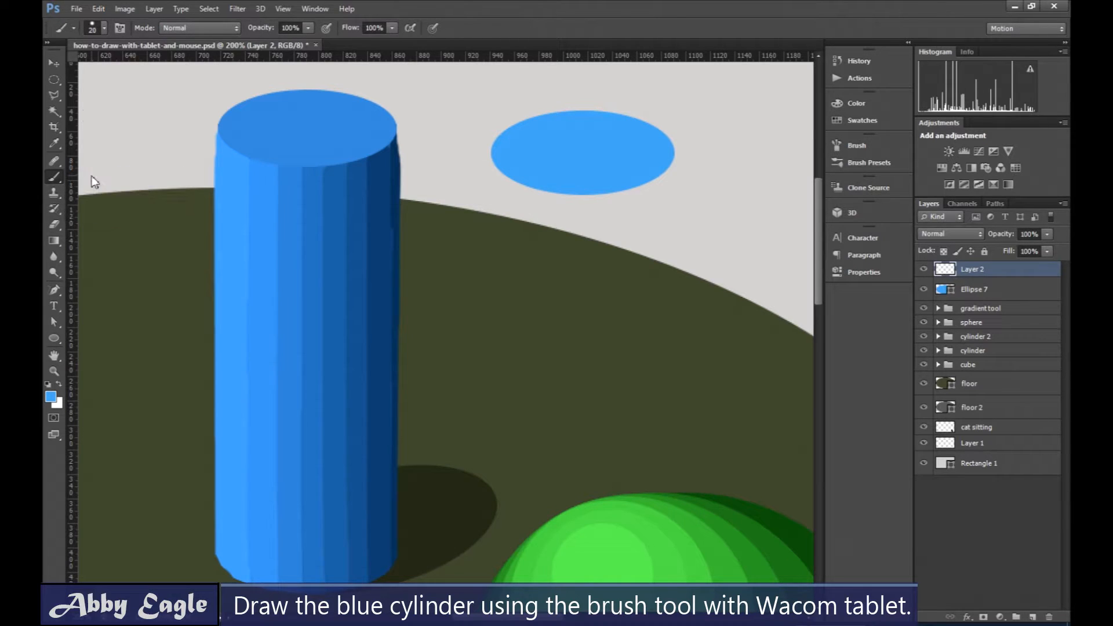
pyautogui.click(103, 28)
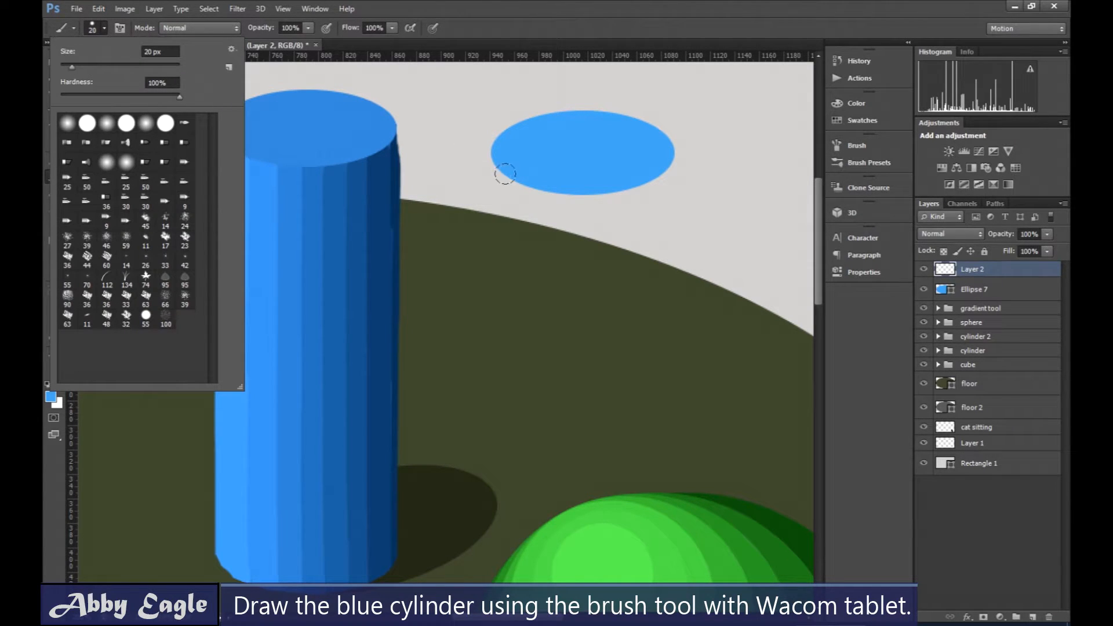
# Try to paint with the Brush tool while no layer is selected, and reselect the empty Layer 2
pyautogui.click(984, 519)
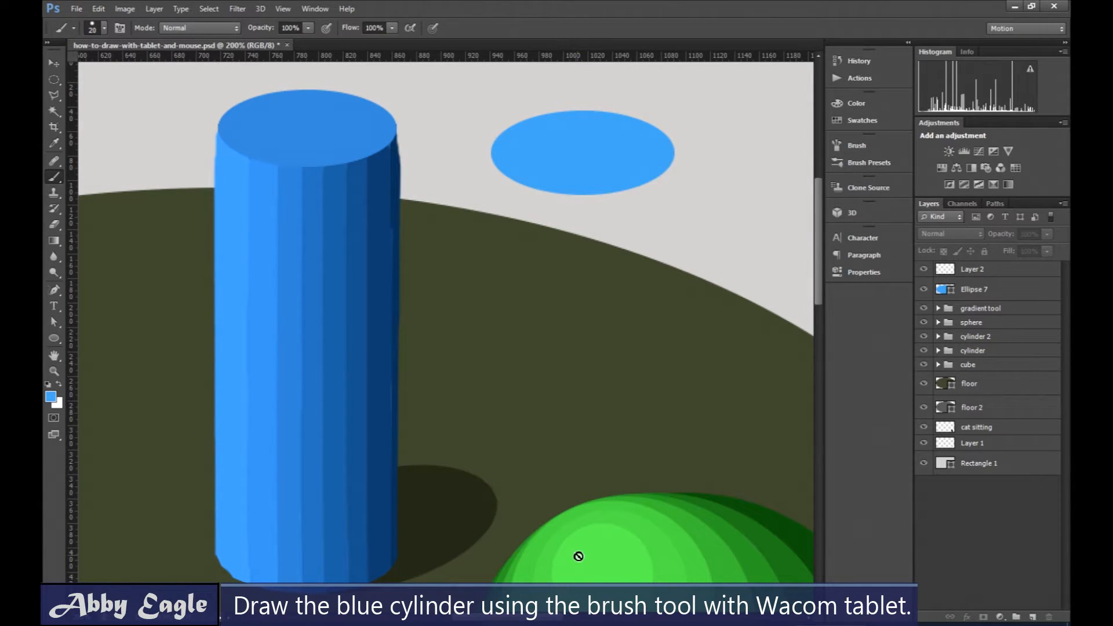
pyautogui.click(578, 557)
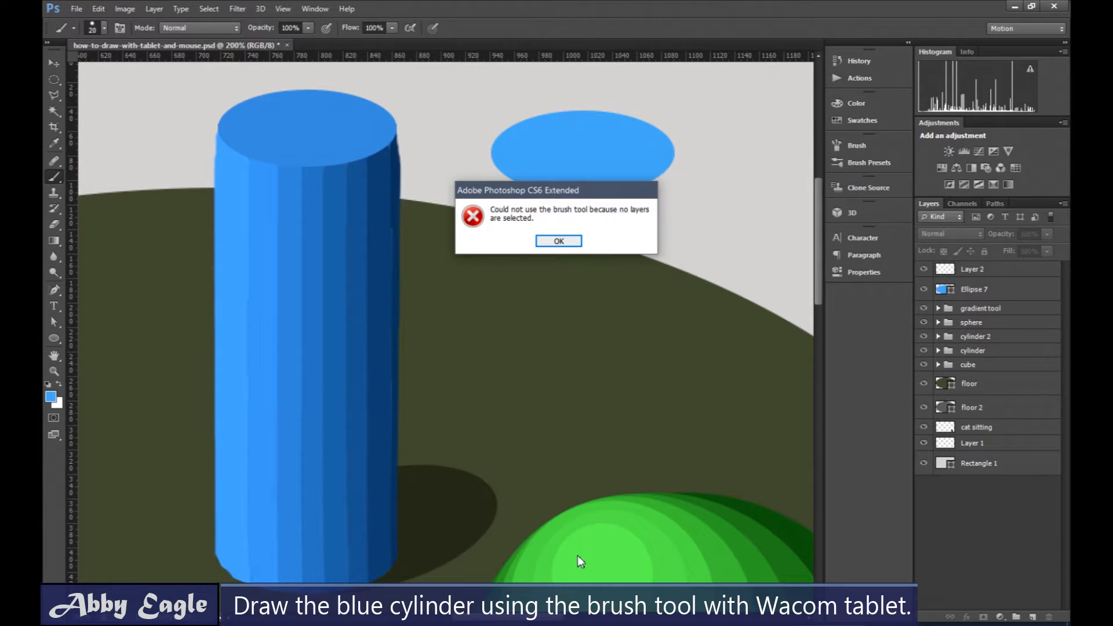
pyautogui.click(570, 242)
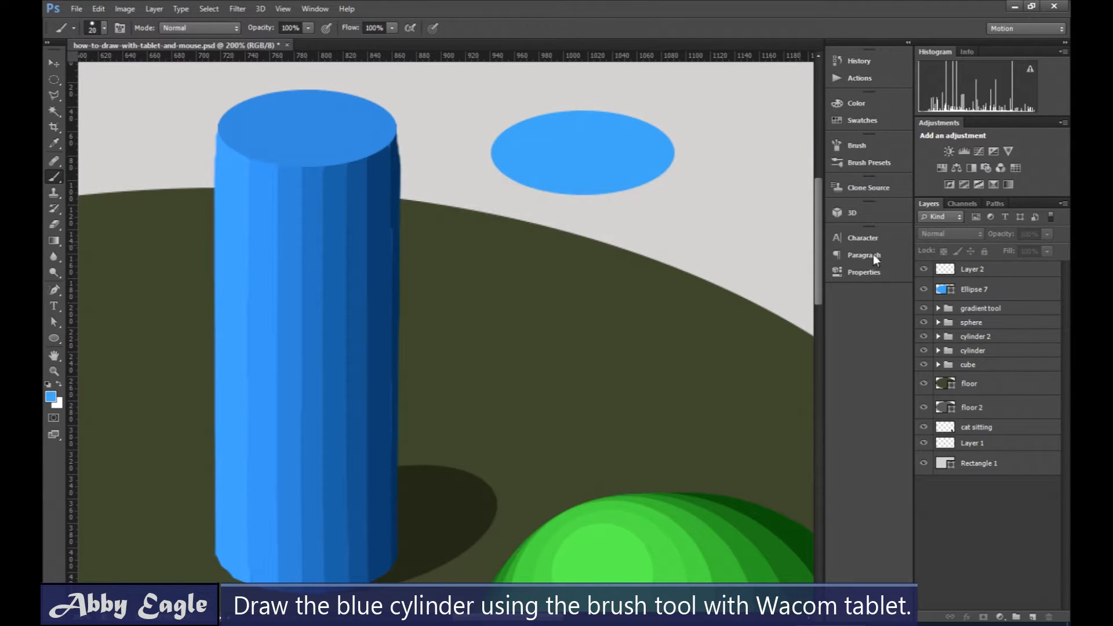
pyautogui.click(954, 268)
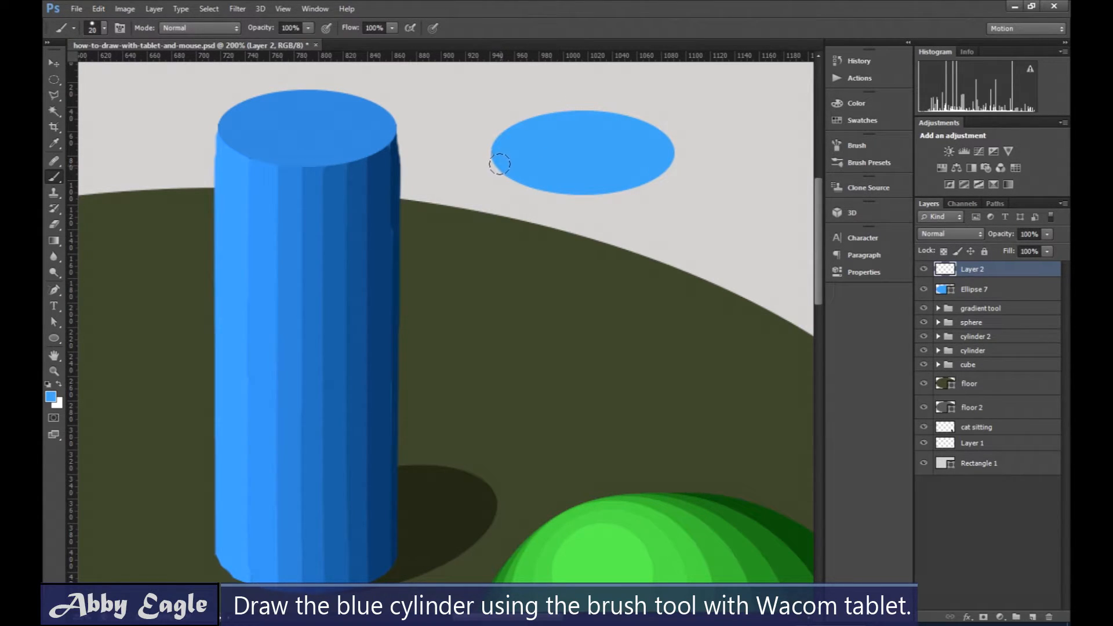
# Brush a light blue vertical stroke about 300 px long down from the ellipse's left edge and a similar one beside it in #4898d5
pyautogui.moveTo(502, 168); pyautogui.dragTo(500, 542)
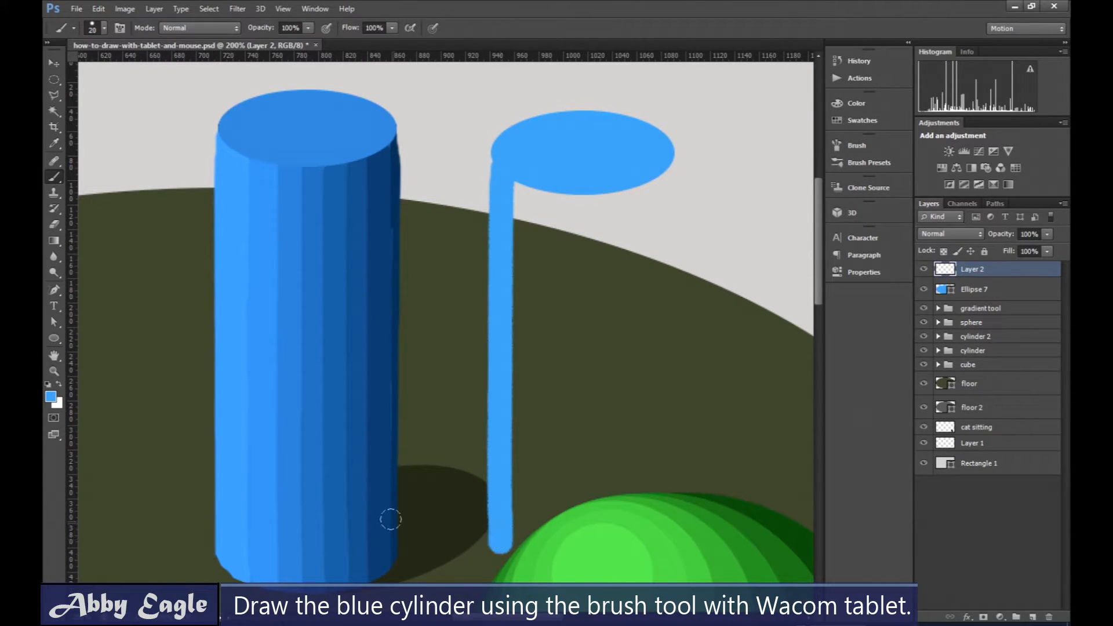
pyautogui.click(54, 397)
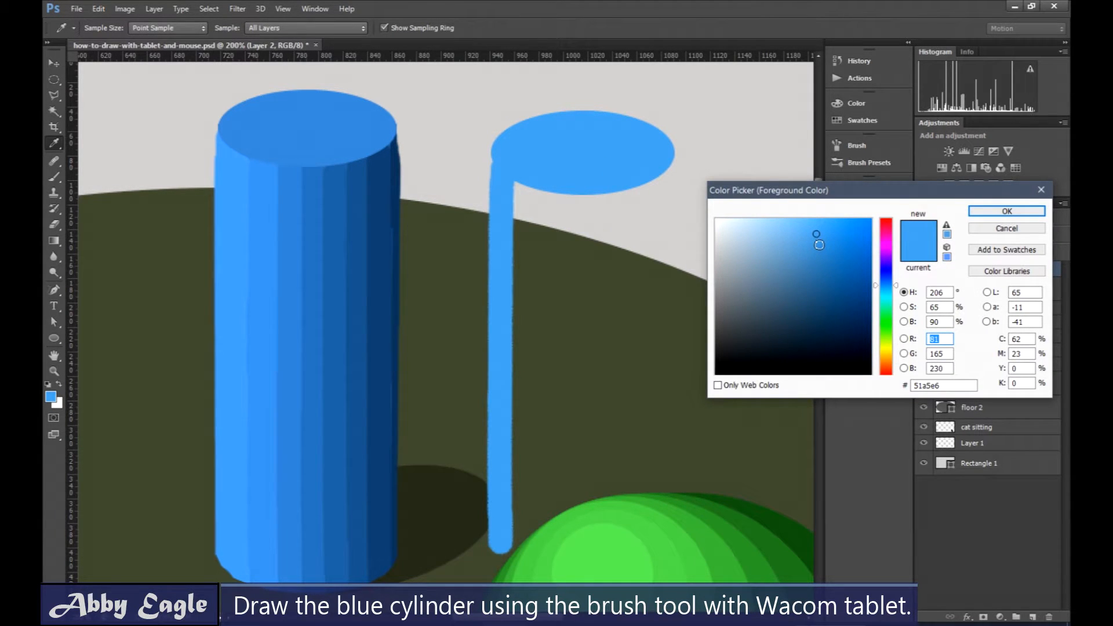
pyautogui.click(1006, 211)
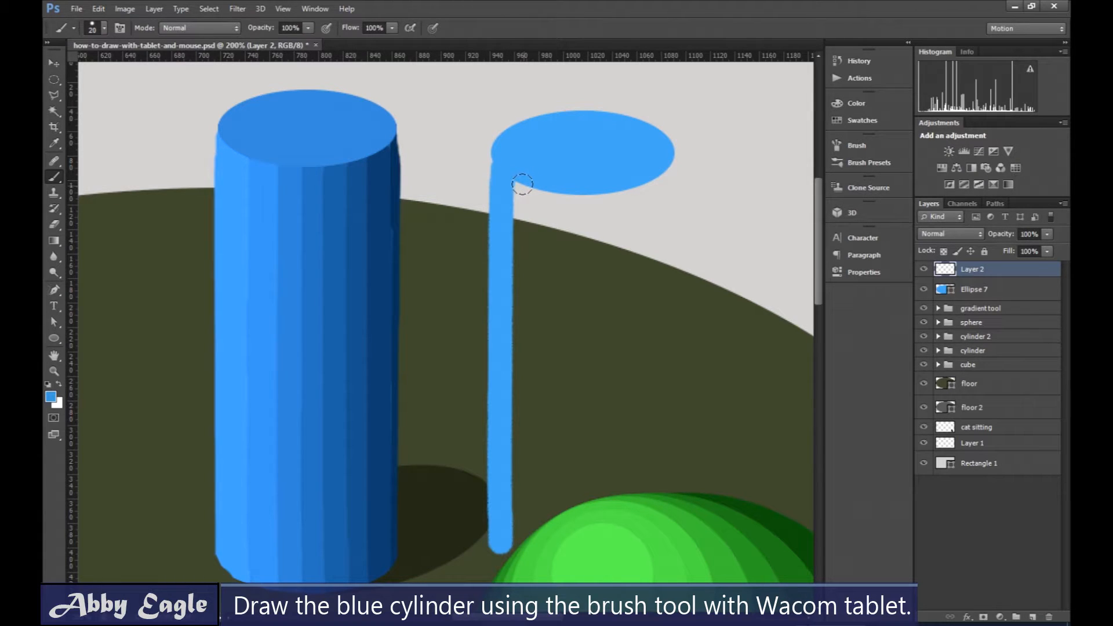
pyautogui.moveTo(522, 184); pyautogui.dragTo(526, 541)
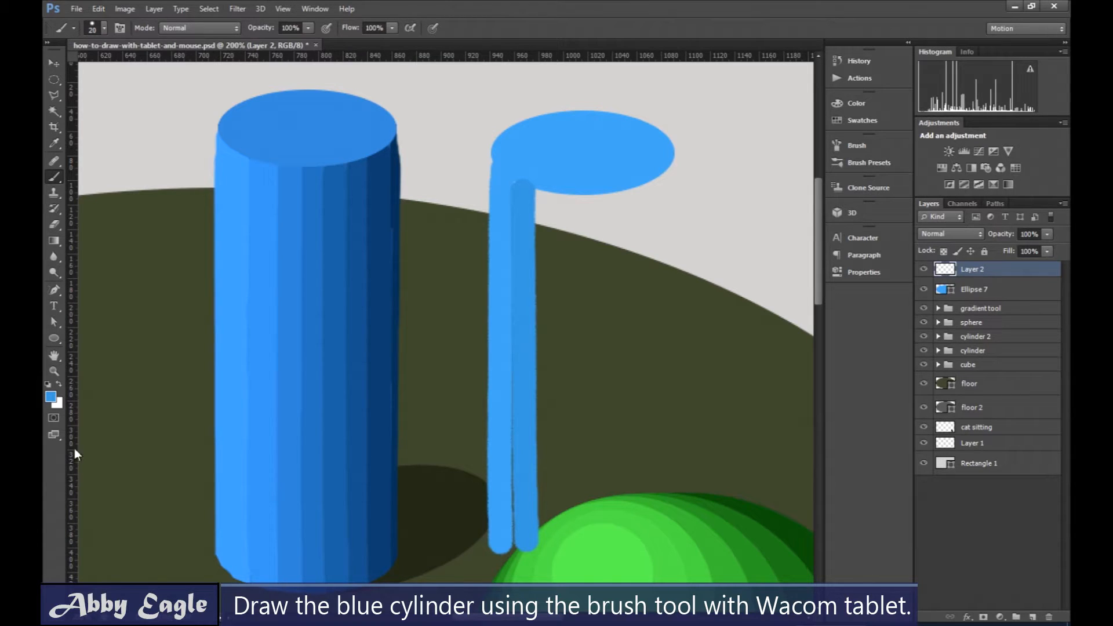
# Brush a third vertical stroke about 300 px long in #4089c1 beside the second one, and move the Ellipse 7 layer above Layer 2
pyautogui.click(53, 396)
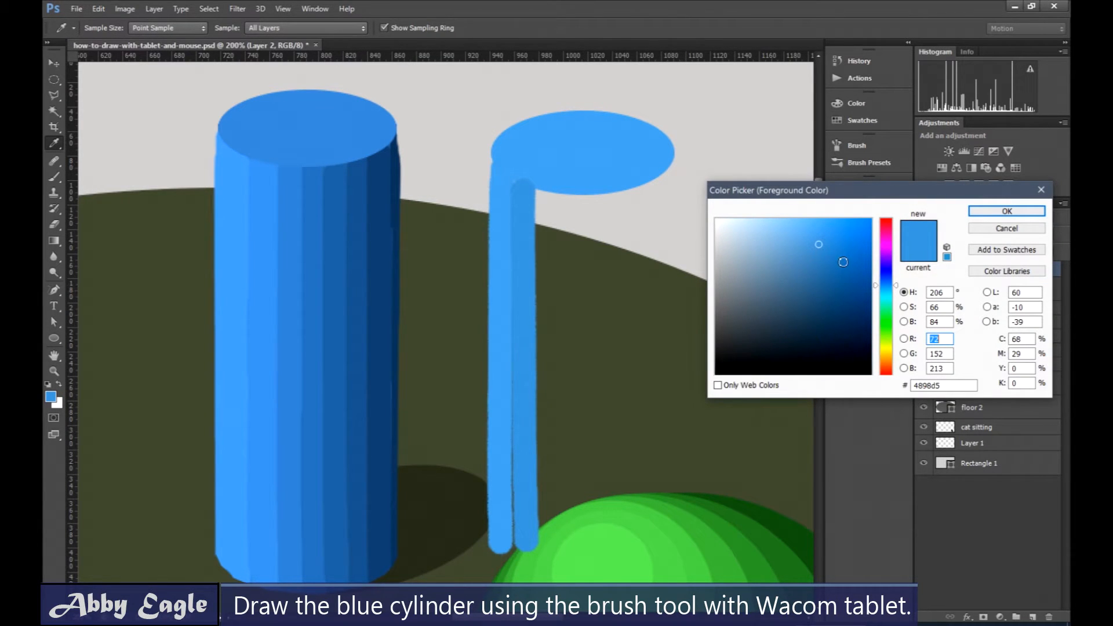
pyautogui.click(820, 256)
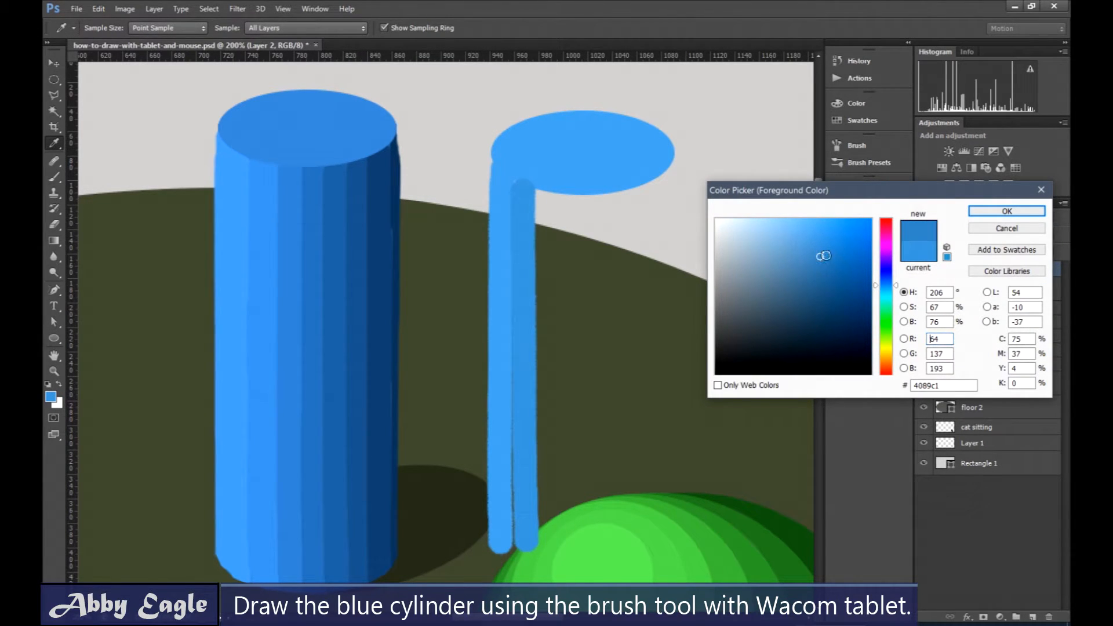
pyautogui.click(1006, 212)
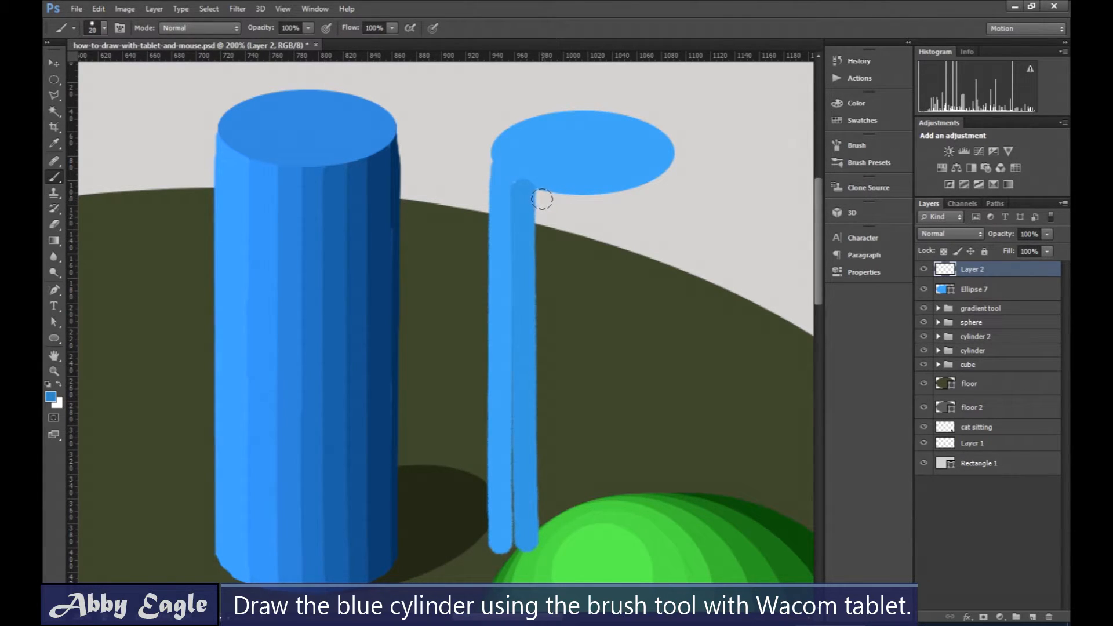
pyautogui.click(544, 201)
pyautogui.moveTo(546, 188); pyautogui.dragTo(544, 539)
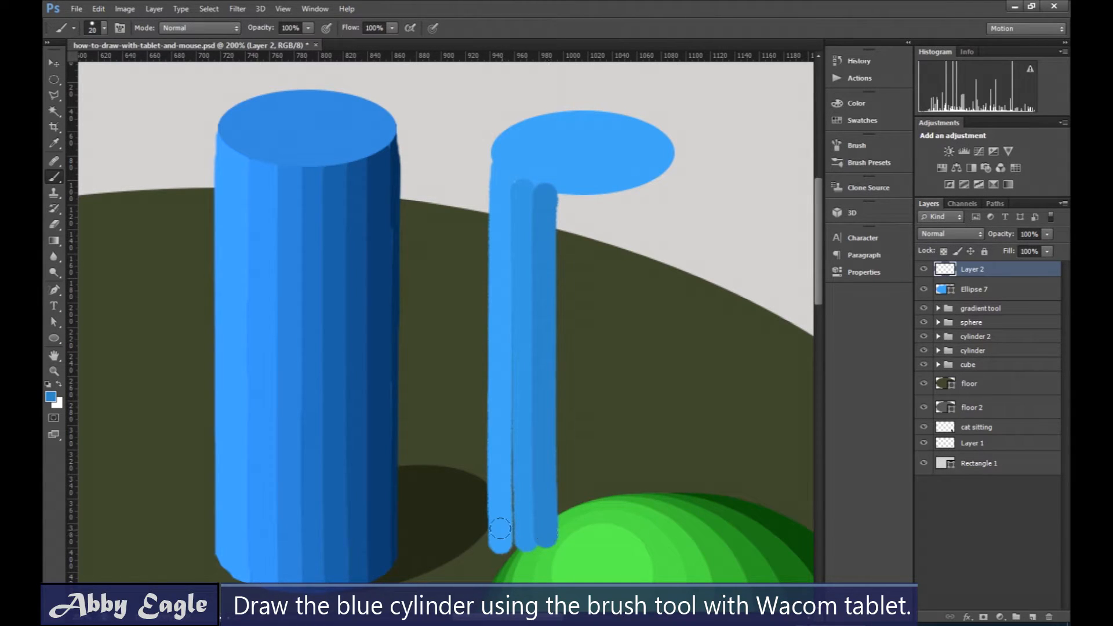
pyautogui.click(53, 64)
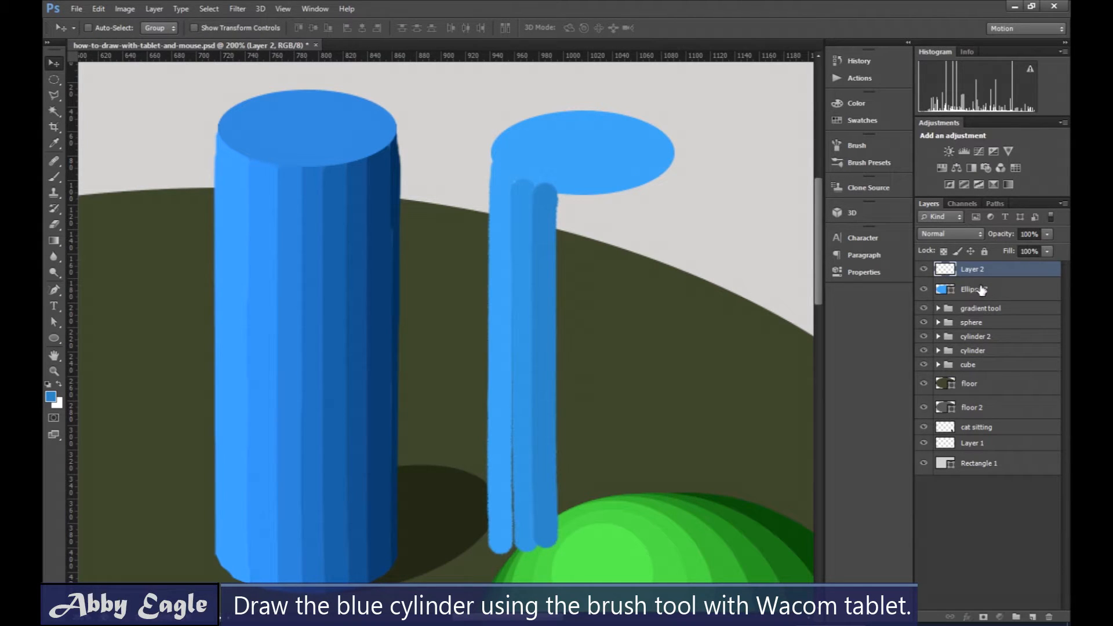
pyautogui.moveTo(980, 290); pyautogui.dragTo(979, 271)
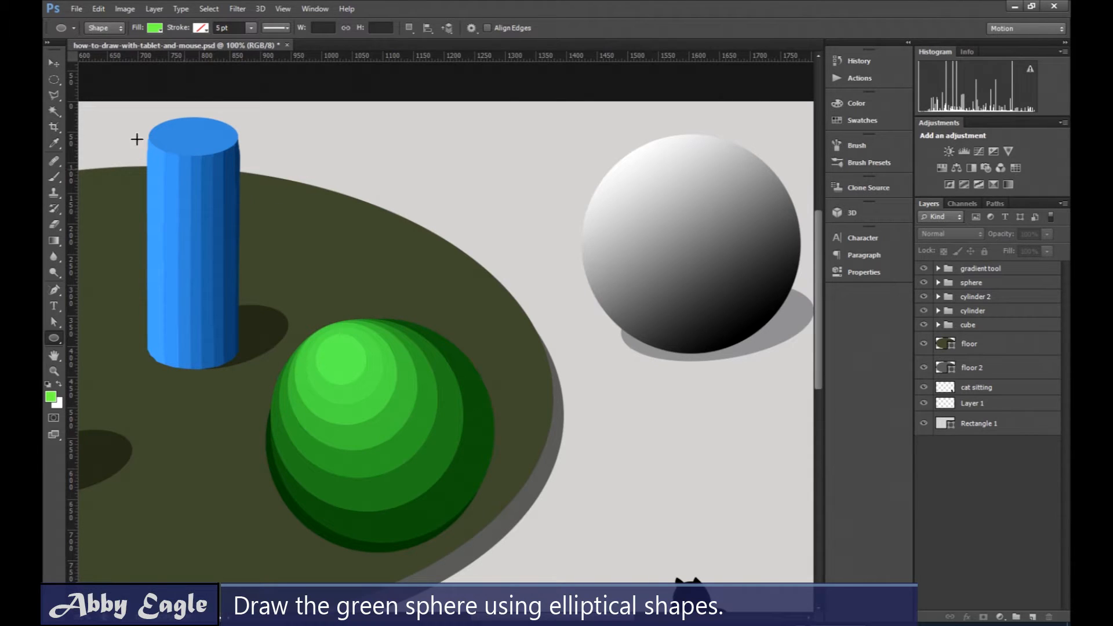
# Make a circular selection about 215 px across below the gray gradient sphere with the Elliptical Marquee and add a new empty layer
pyautogui.click(55, 79)
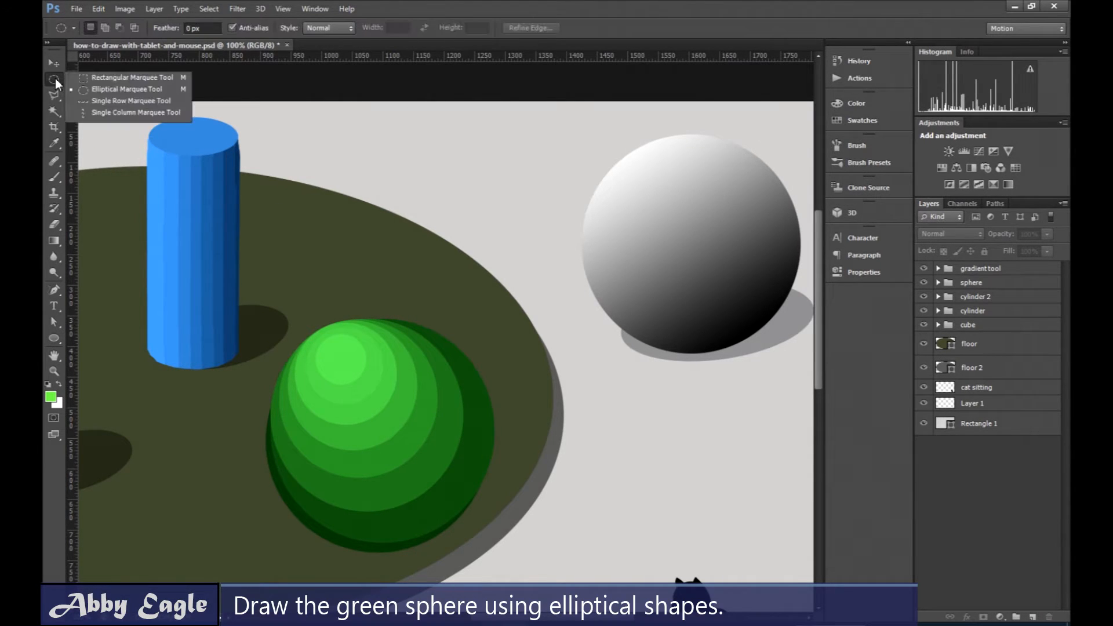
pyautogui.click(109, 87)
pyautogui.moveTo(617, 406); pyautogui.dragTo(747, 542)
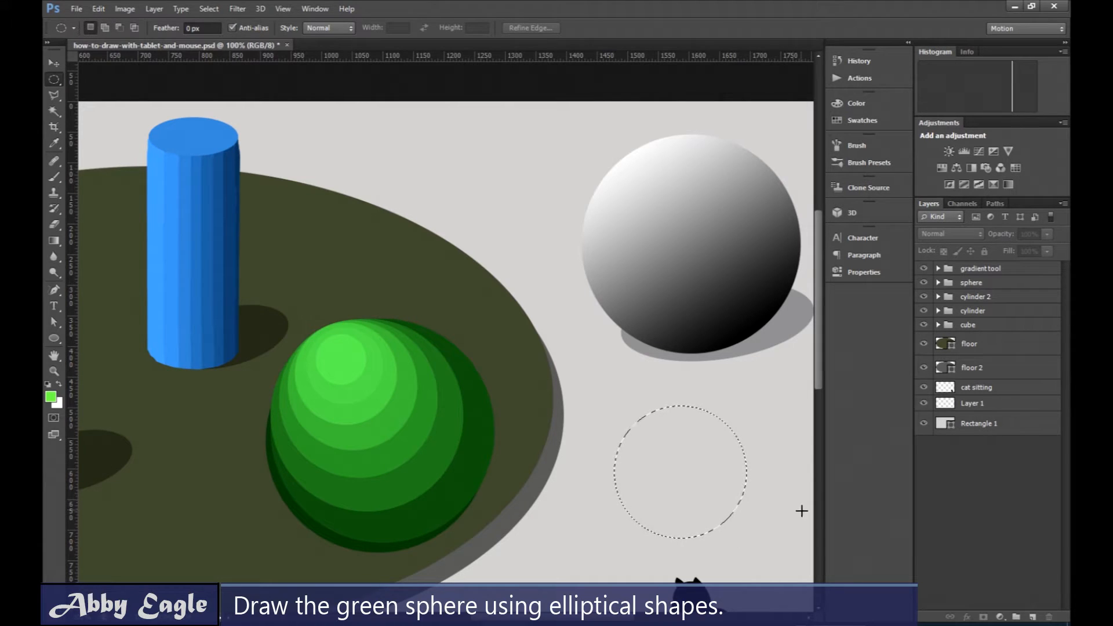
pyautogui.click(1034, 617)
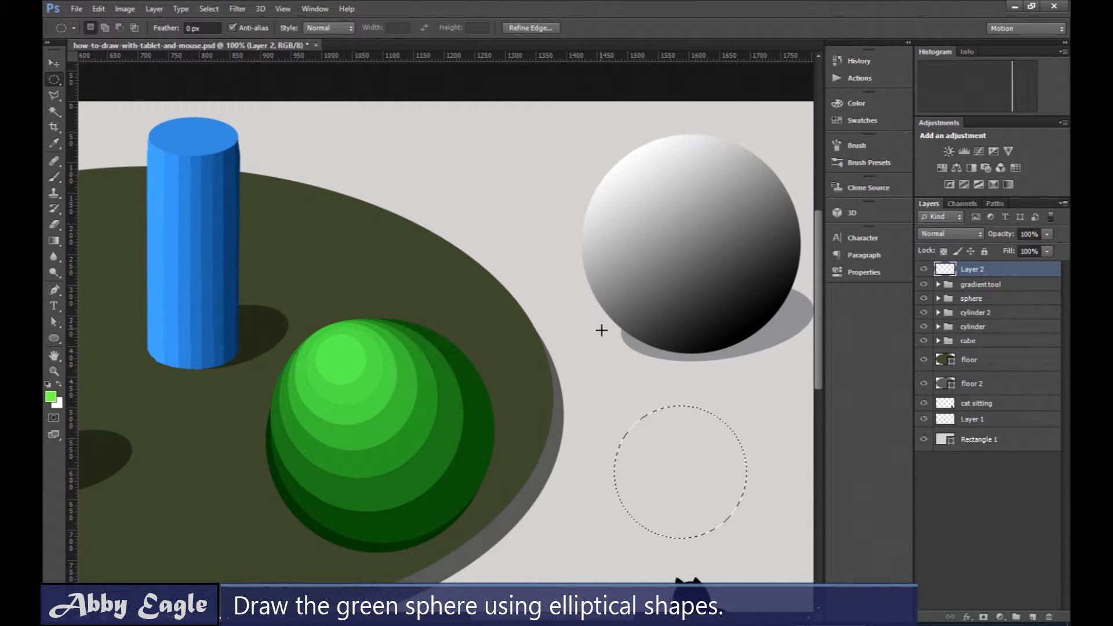
# Fill the circular selection with a diagonal linear gradient from black at its lower right to white at its upper left
pyautogui.click(54, 241)
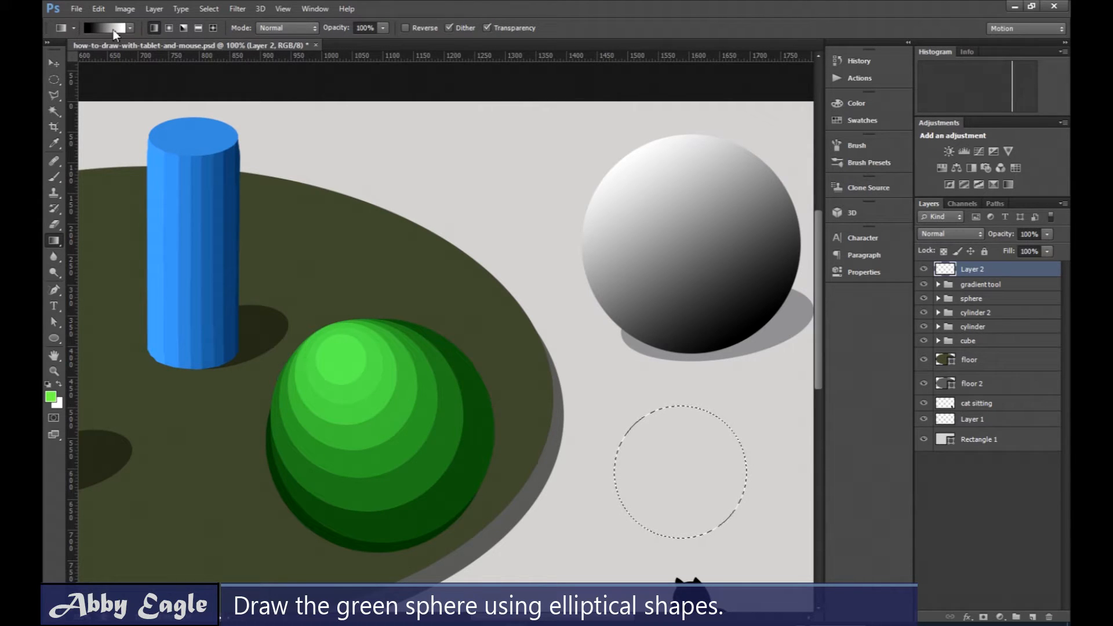
pyautogui.click(113, 30)
pyautogui.click(799, 254)
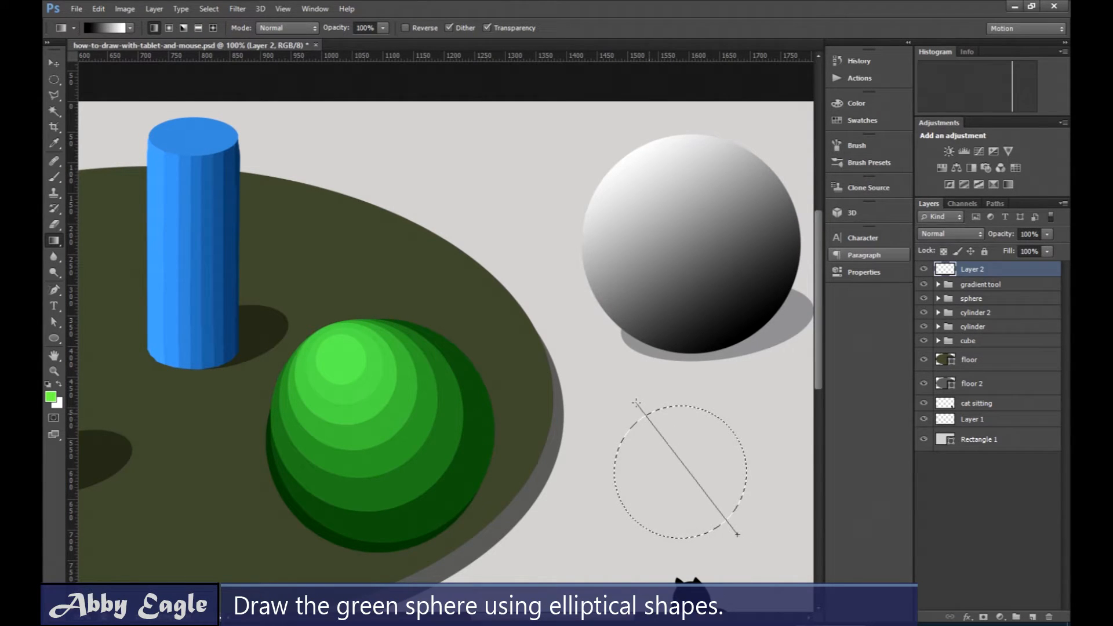
pyautogui.moveTo(636, 401); pyautogui.dragTo(738, 534)
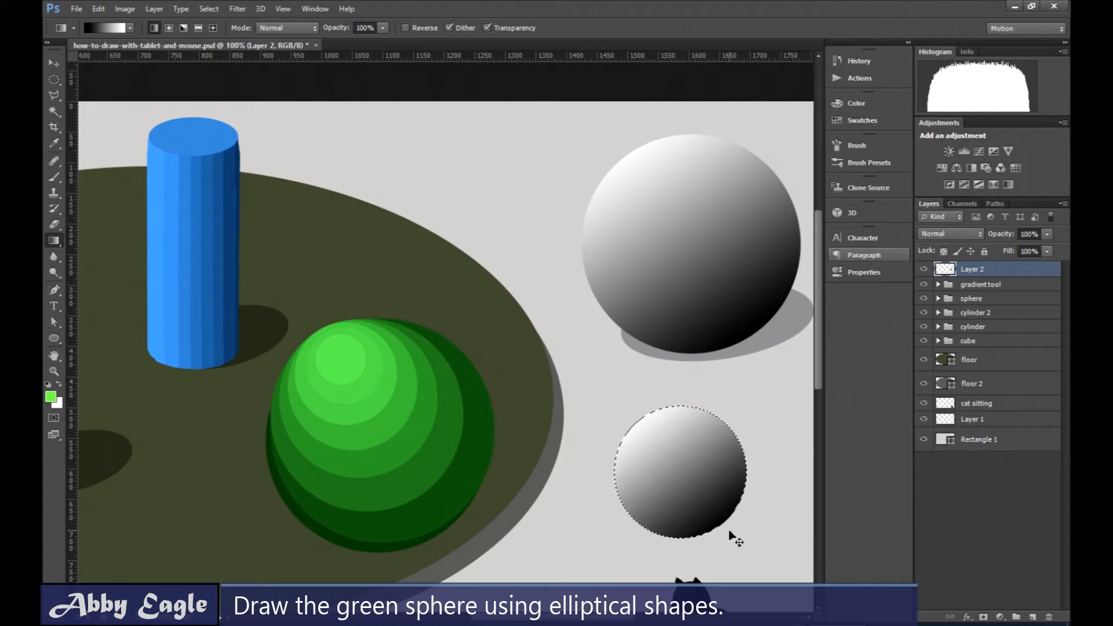
# Undo the gradient fill, remove the circular selection and clear the layer selection
pyautogui.hotkey('ctrl', 'z')
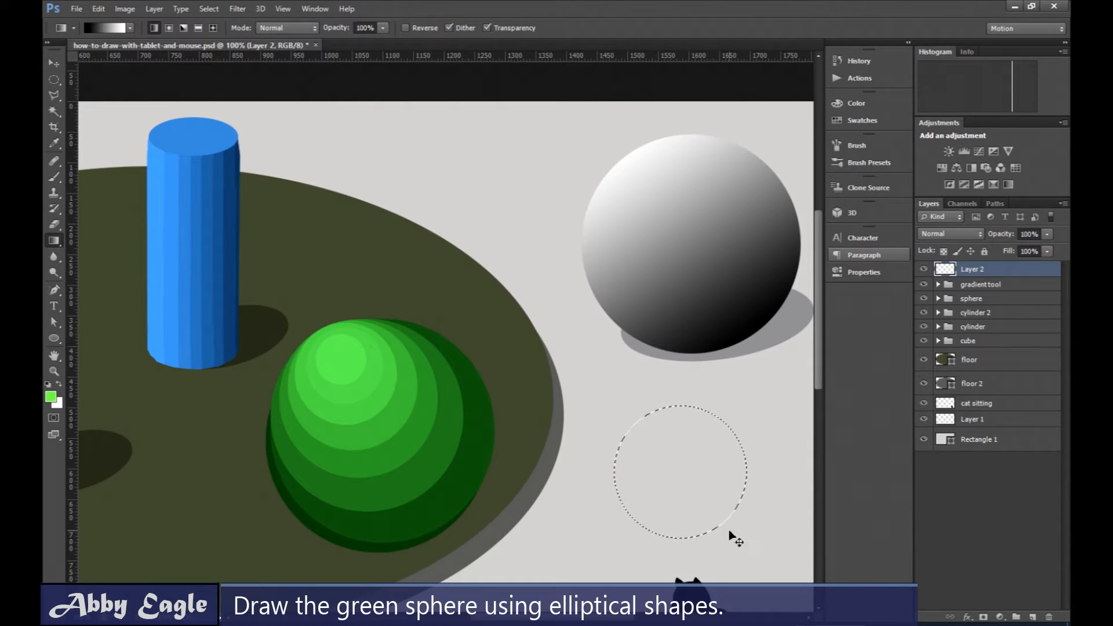
pyautogui.hotkey('ctrl', 'd')
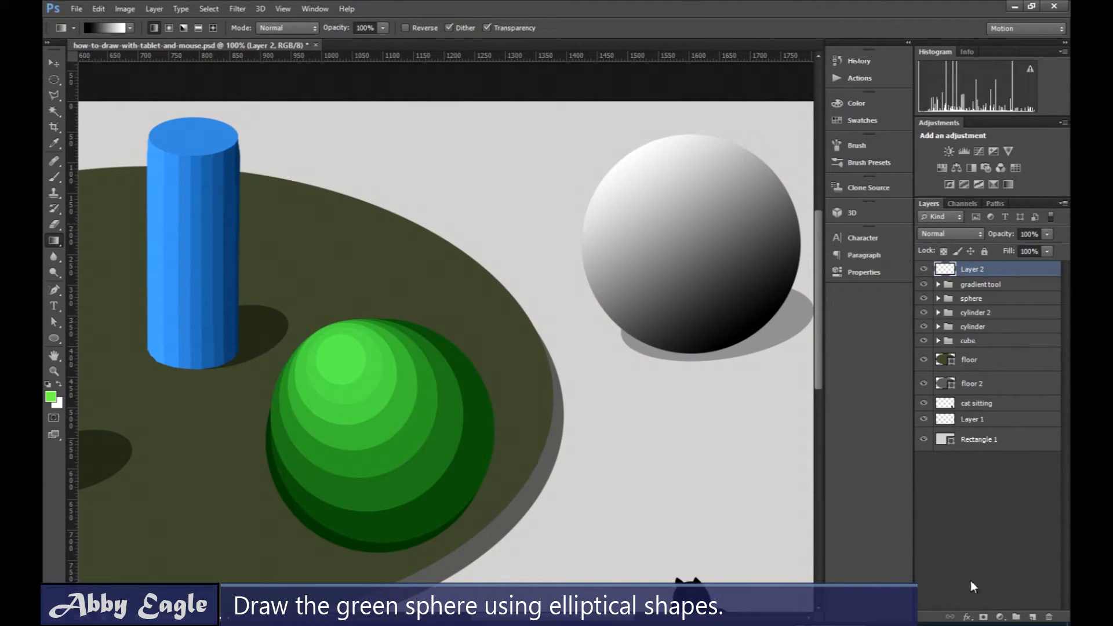
pyautogui.click(1000, 526)
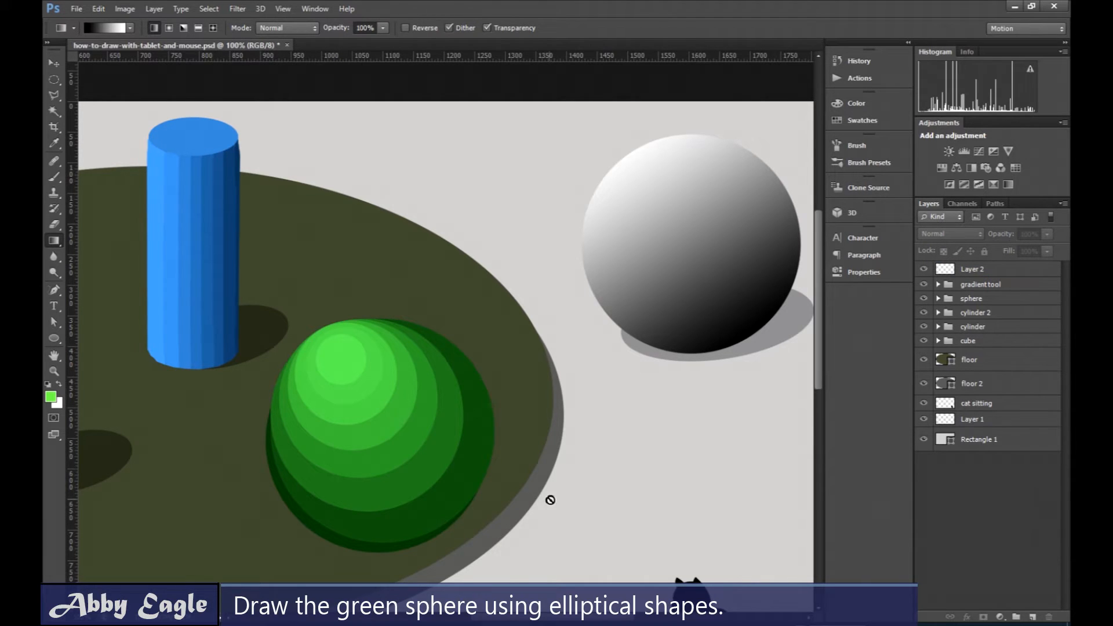
# Draw a bright green circle of 254 by 254 px below the gray gradient sphere with the Ellipse tool
pyautogui.click(53, 341)
pyautogui.click(54, 341)
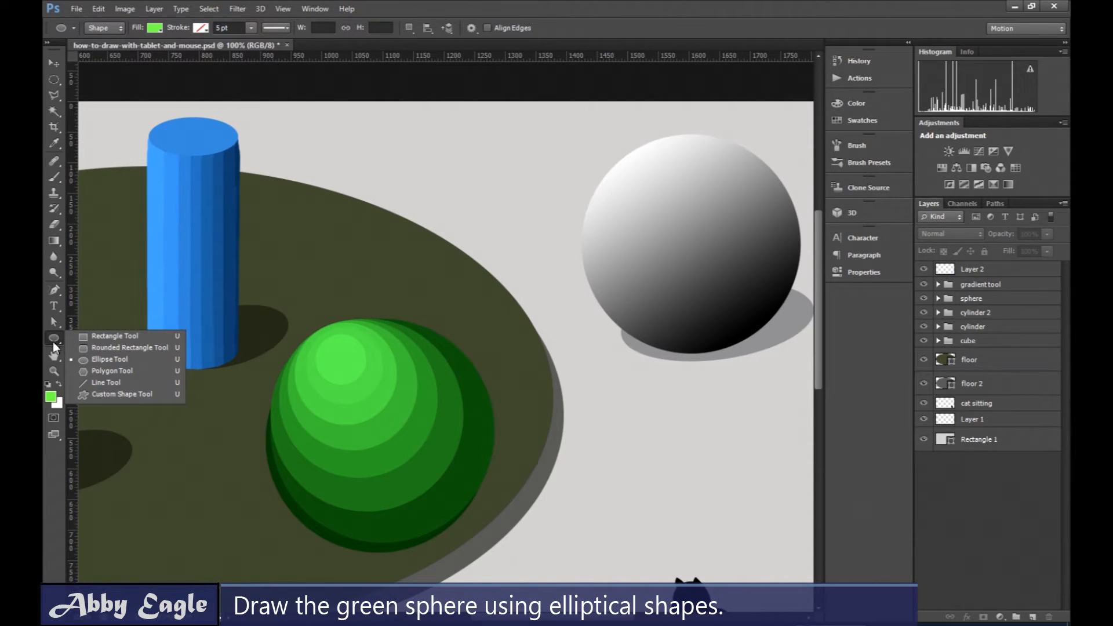
pyautogui.click(90, 360)
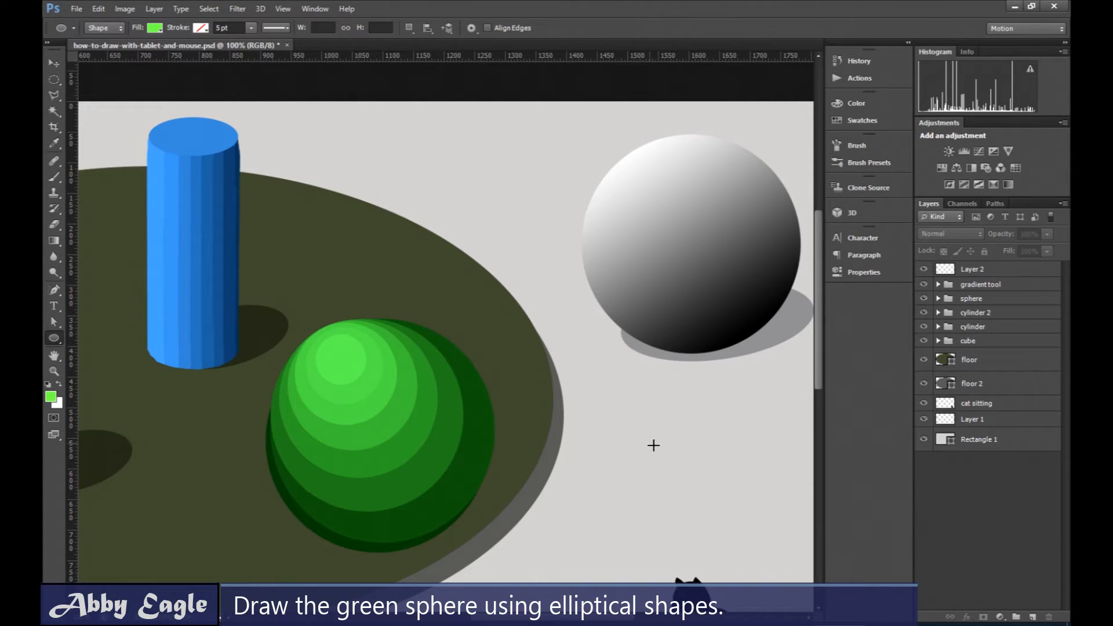
pyautogui.moveTo(643, 441); pyautogui.dragTo(760, 551)
pyautogui.press('shift')
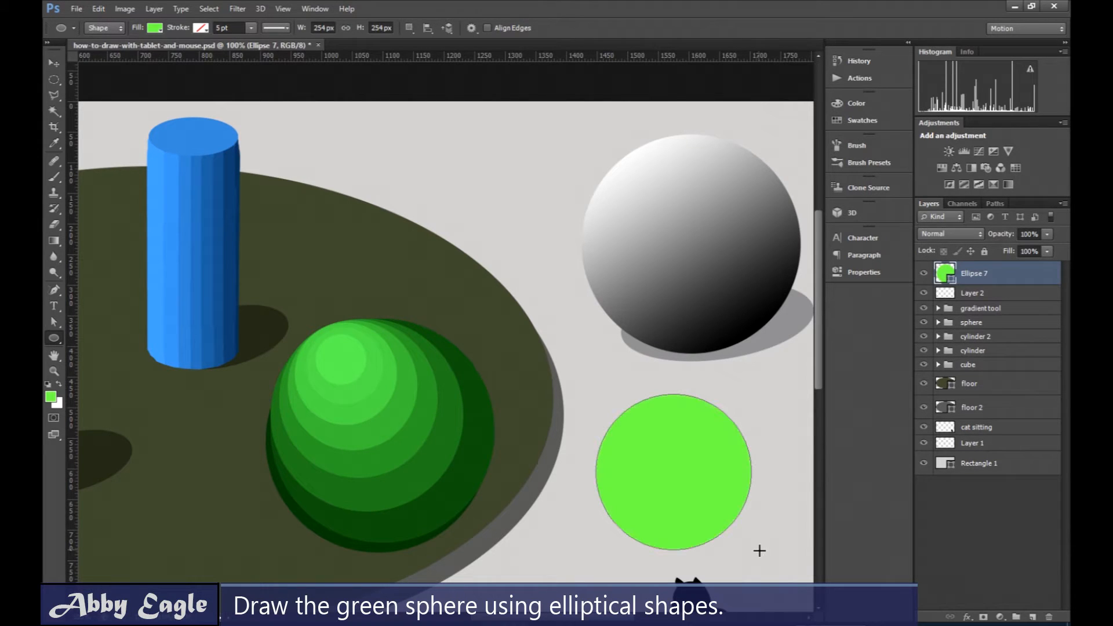
# Give the new circle a 1 pt black stroke and a dark green fill
pyautogui.click(221, 27)
pyautogui.write('1')
pyautogui.press('Return')
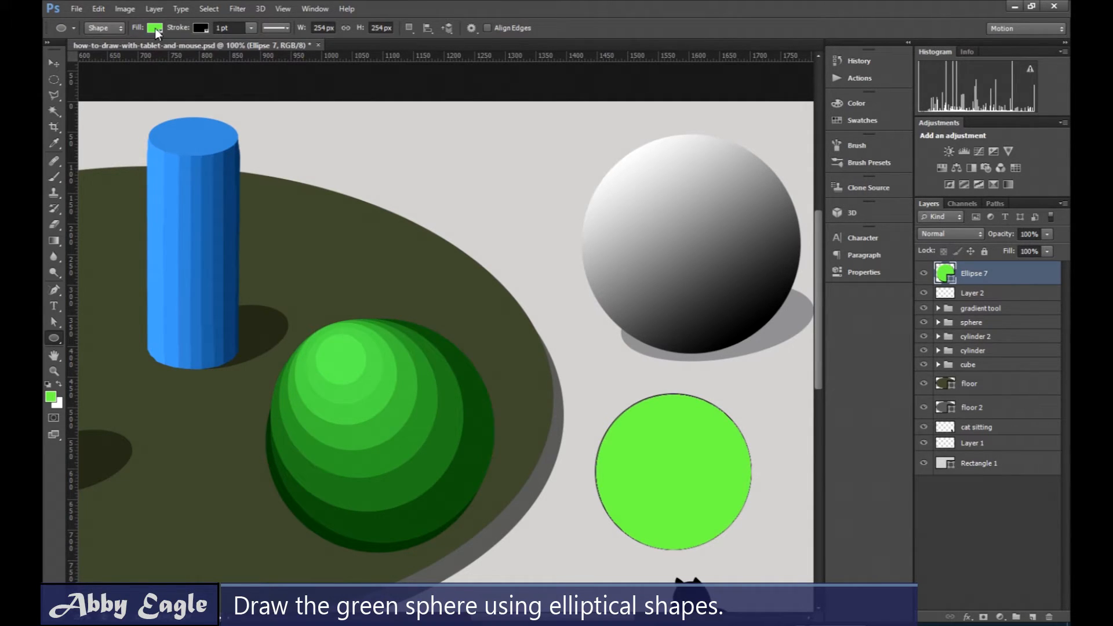
pyautogui.click(155, 27)
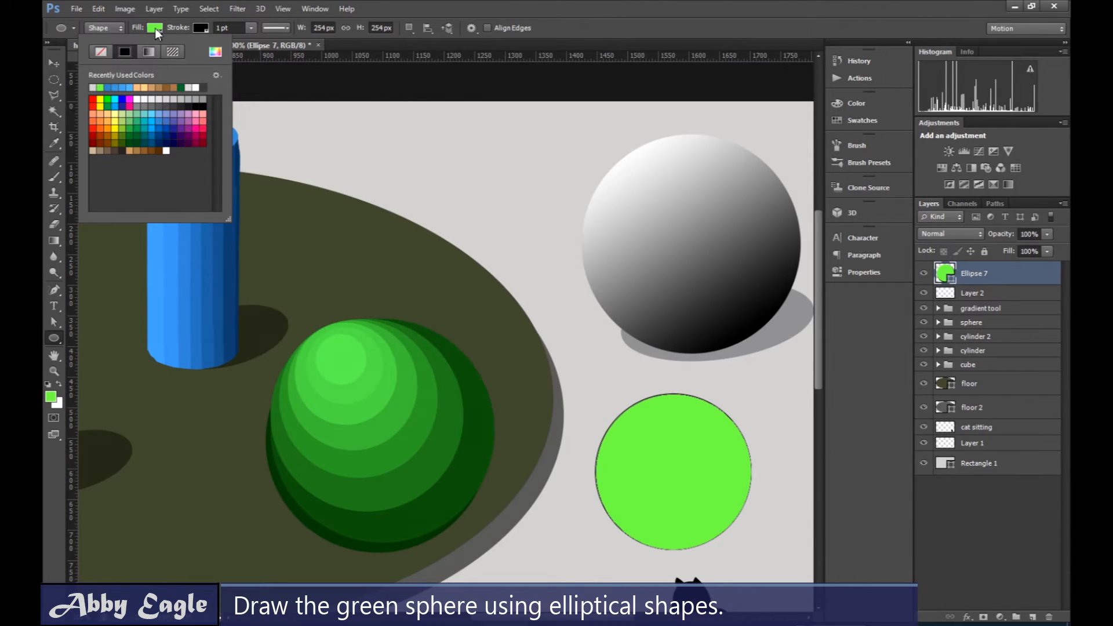
pyautogui.click(138, 144)
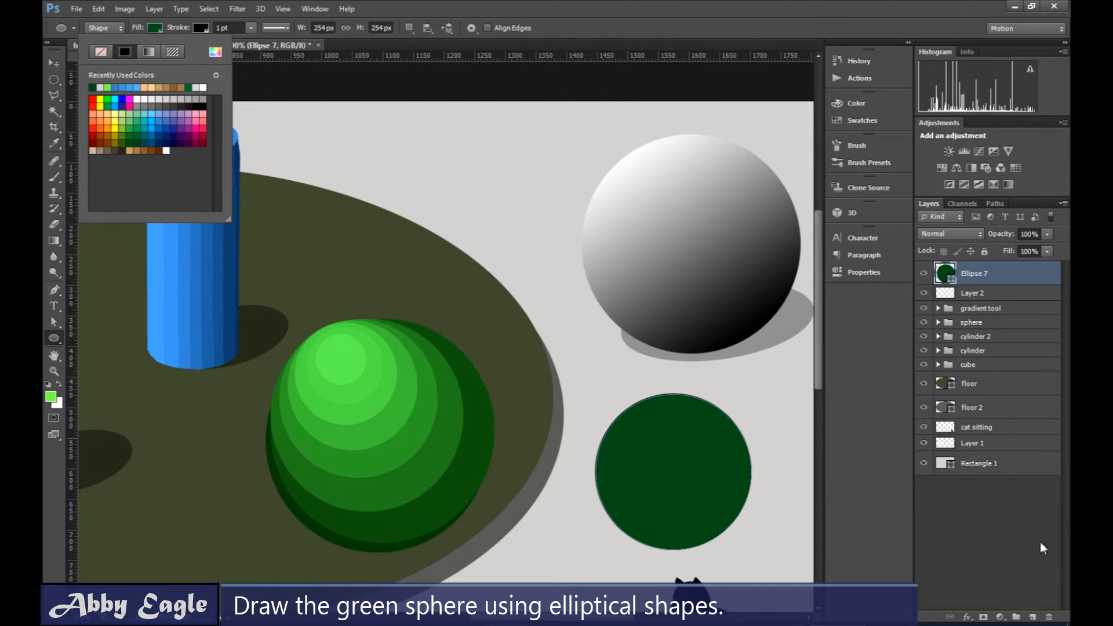
pyautogui.click(969, 541)
# Duplicate the Ellipse 7 layer under the name Ellipse 7 copy
pyautogui.rightClick(970, 273)
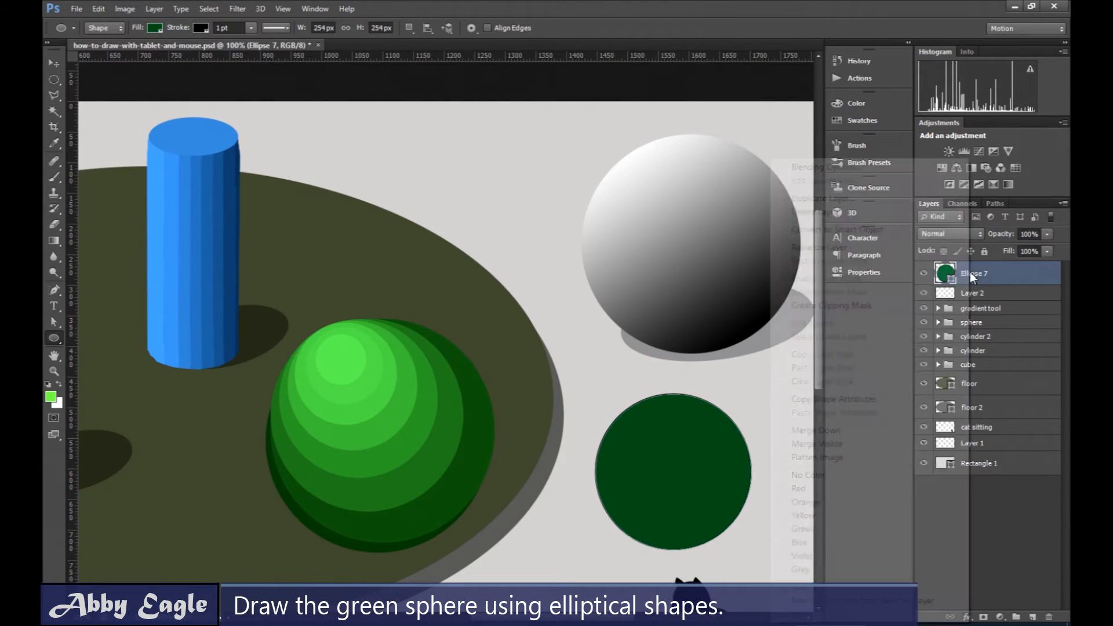
pyautogui.click(850, 199)
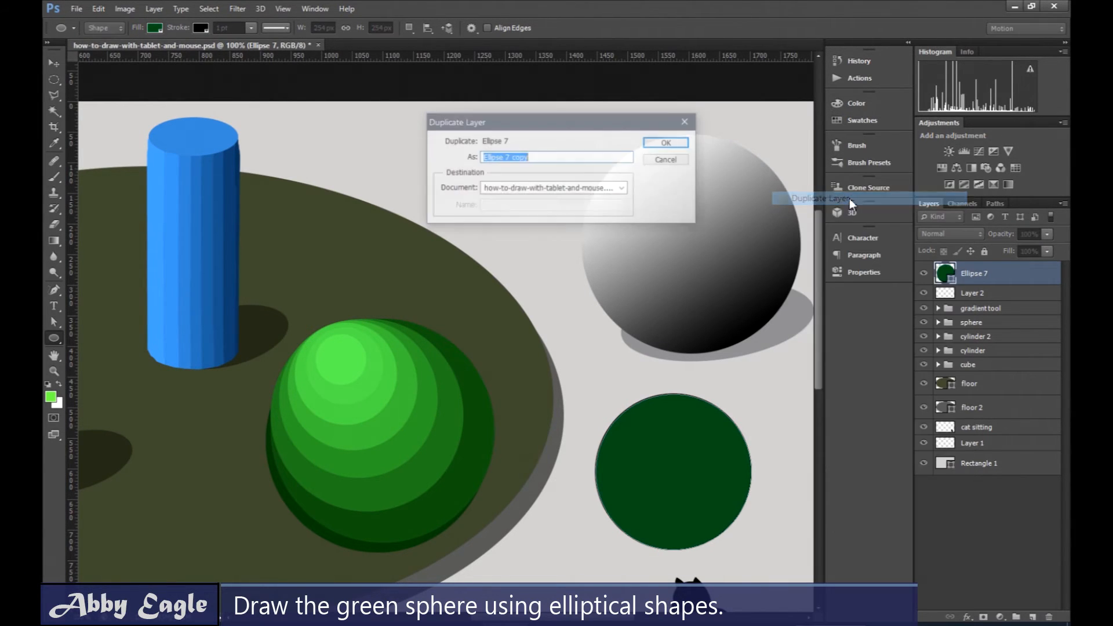
pyautogui.click(655, 142)
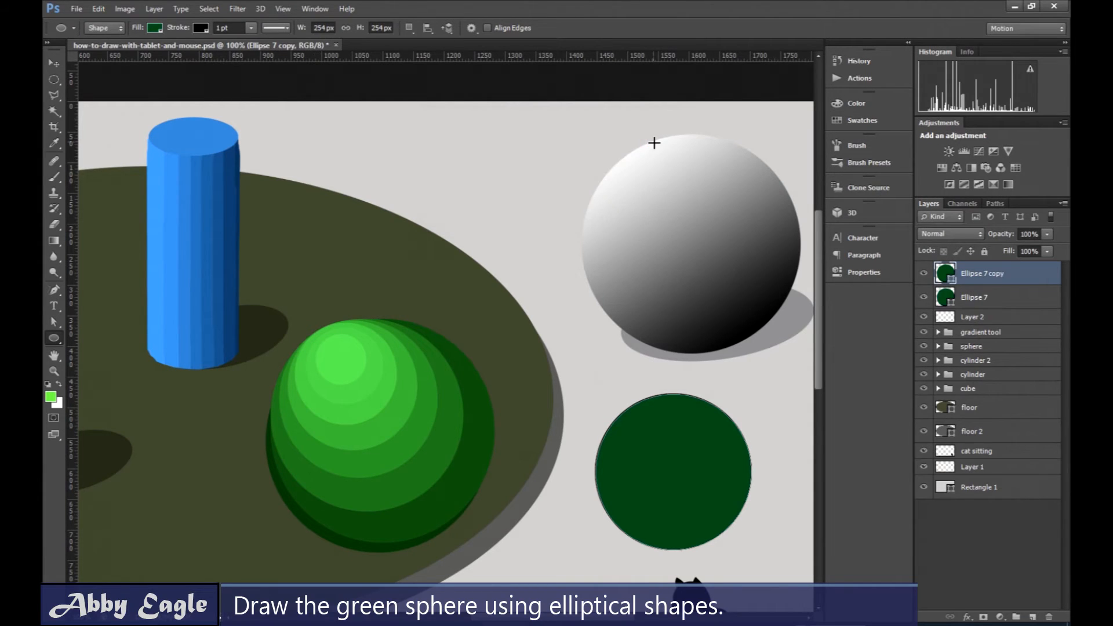
# Set the duplicate circle's stroke width to 50 pt and its fill to none
pyautogui.click(217, 28)
pyautogui.write('50')
pyautogui.press('Return')
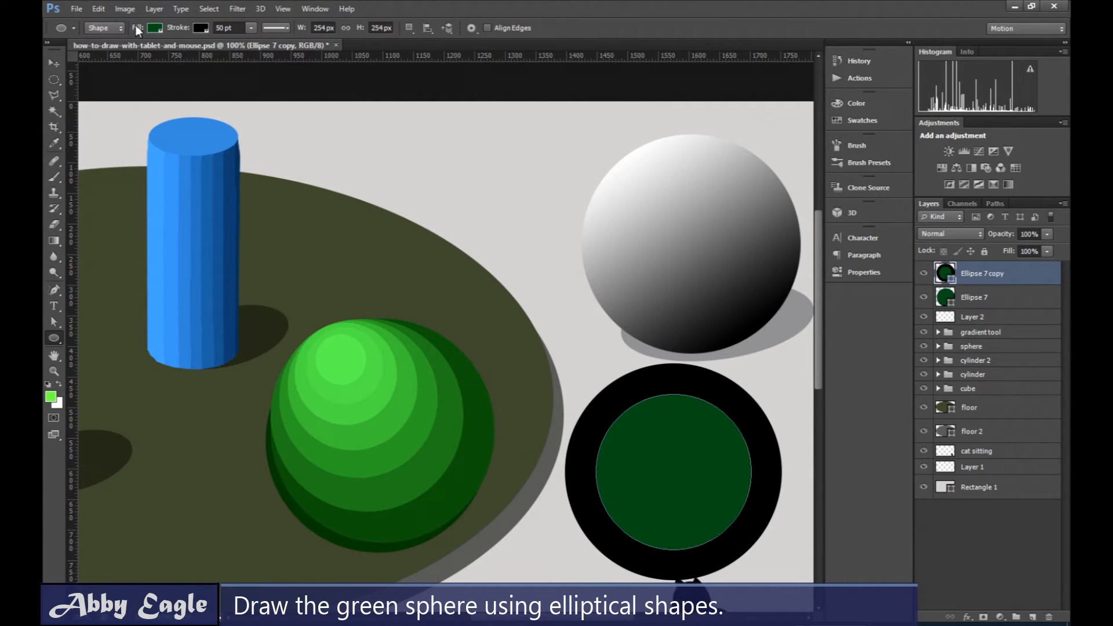
pyautogui.click(155, 27)
pyautogui.click(100, 51)
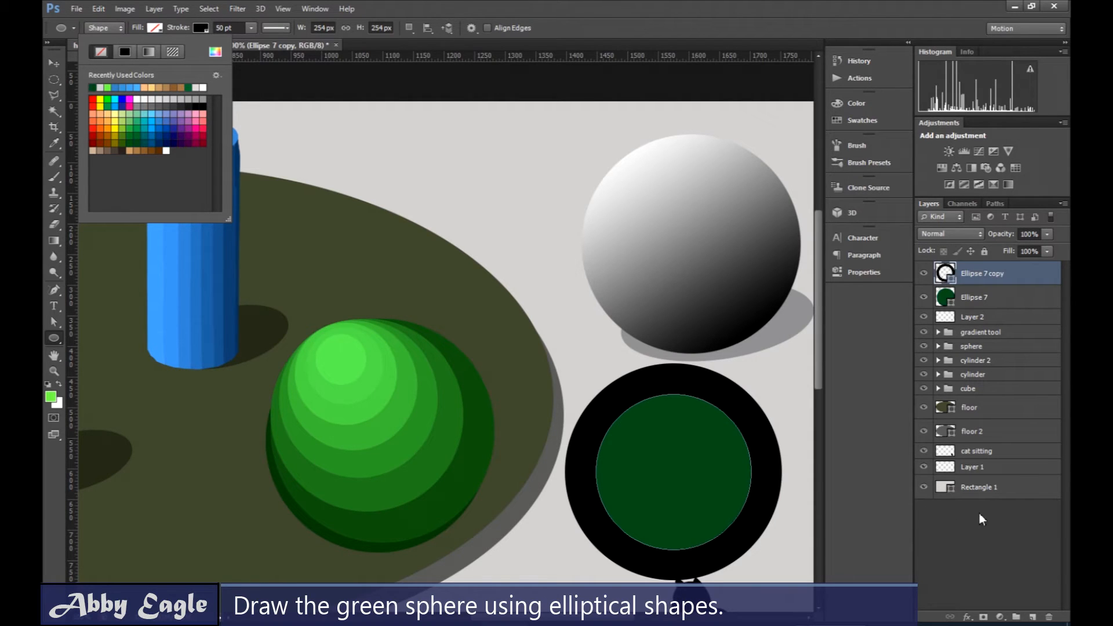
# Look up the hex color of the Rectangle 1 background shape
pyautogui.click(946, 490)
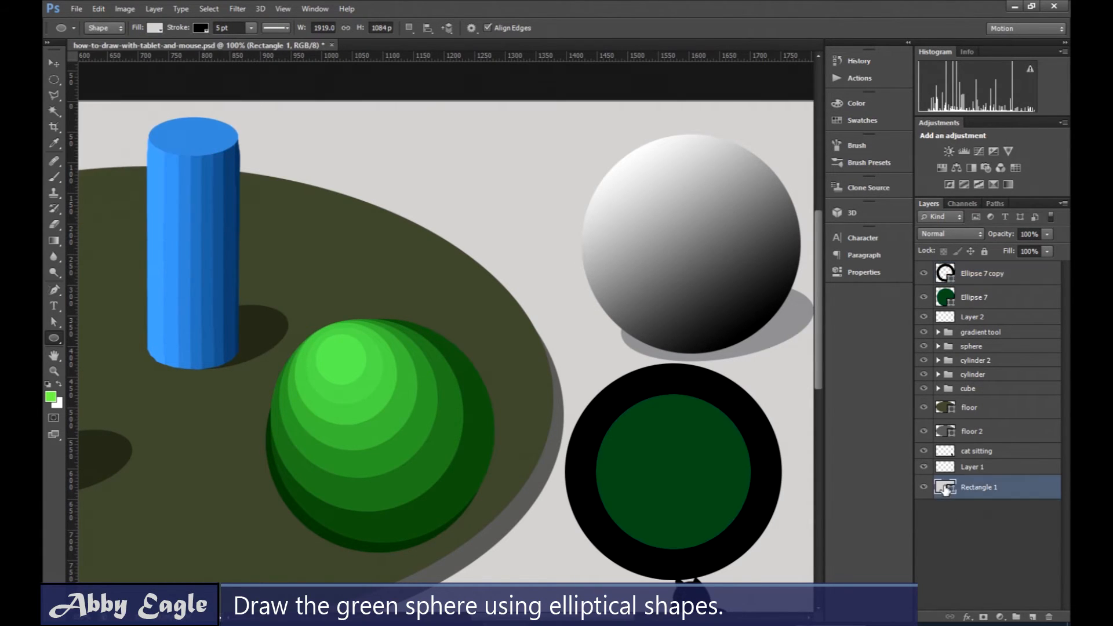
pyautogui.doubleClick(946, 490)
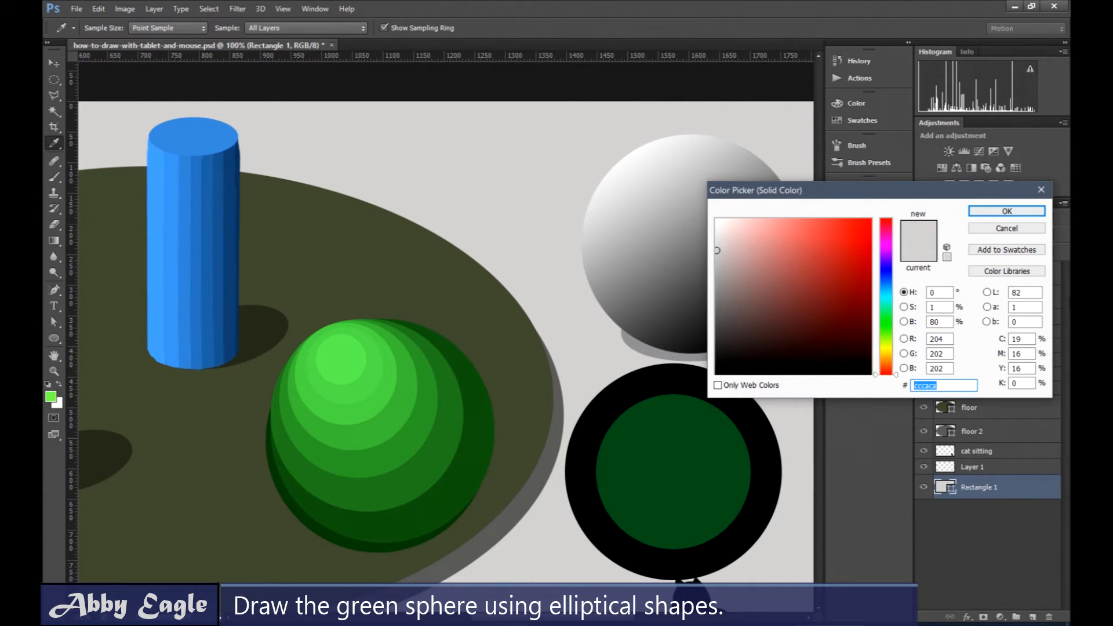
pyautogui.click(1042, 191)
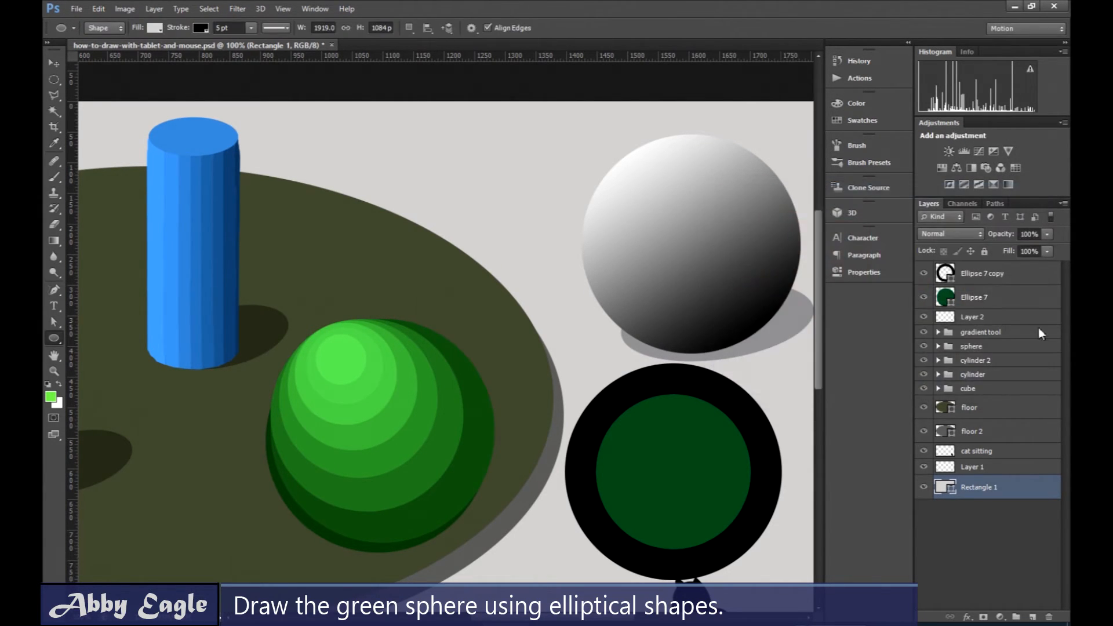
# Set the stroke color of the Ellipse 7 copy ring to the background gray #cccaca and clear the layer selection
pyautogui.click(985, 278)
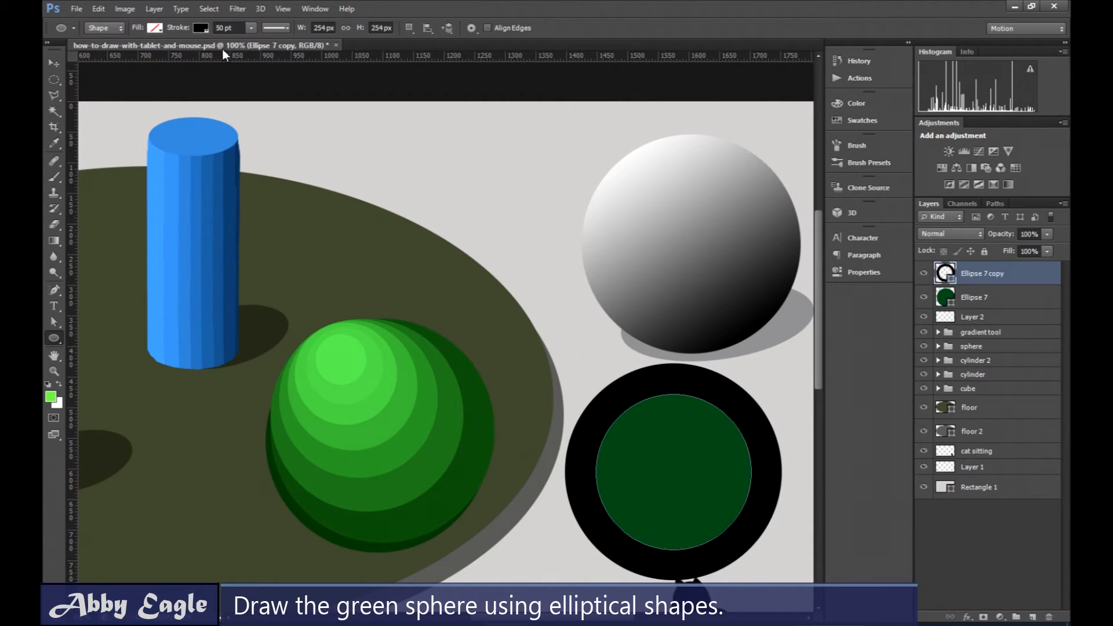
pyautogui.click(203, 30)
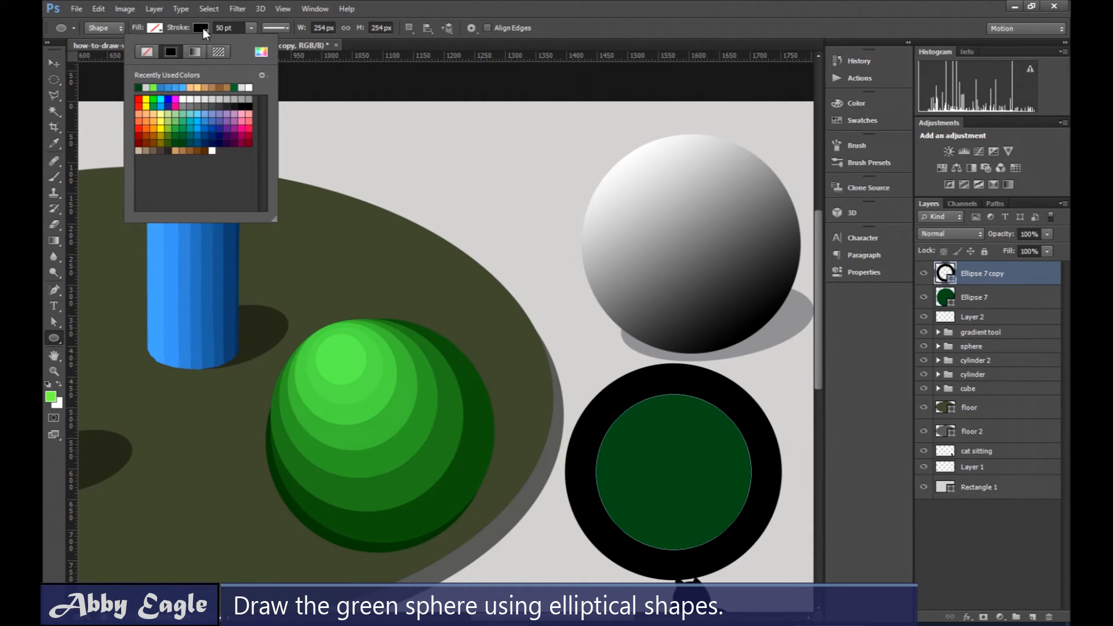
pyautogui.click(262, 52)
pyautogui.press('Tab')
pyautogui.press('Tab')
pyautogui.press('Tab')
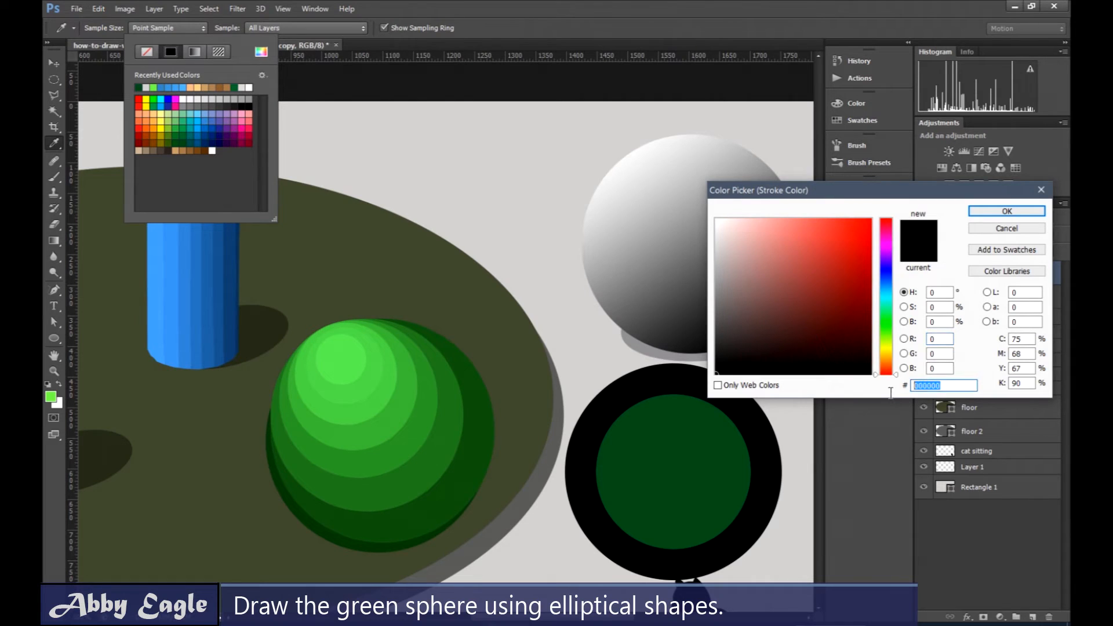
pyautogui.write('cccaca')
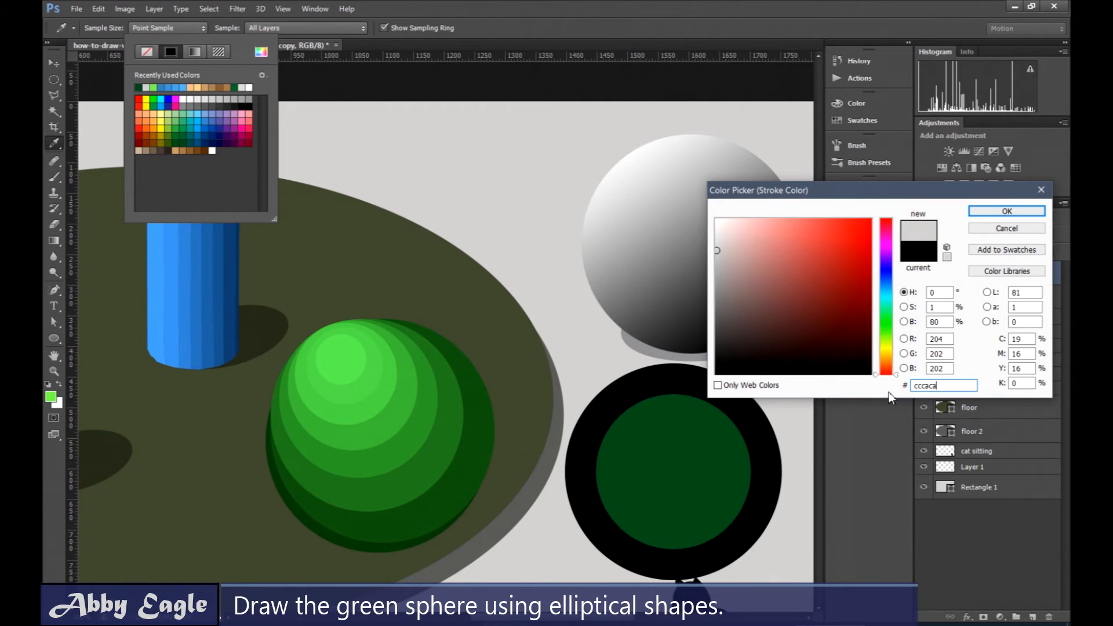
pyautogui.click(1003, 213)
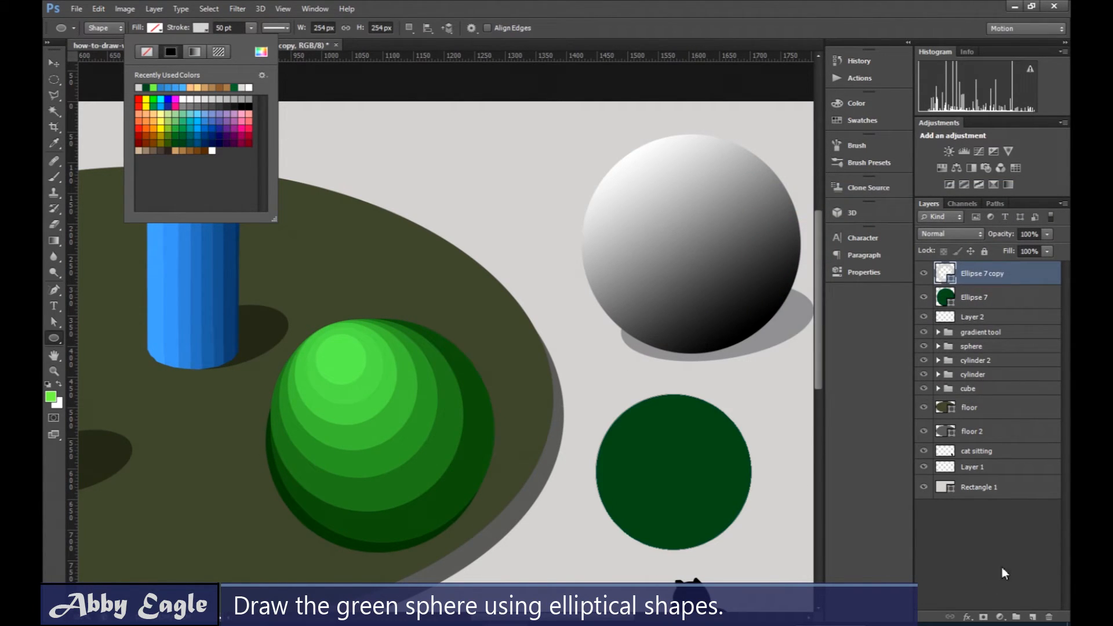
pyautogui.click(993, 555)
pyautogui.click(993, 555)
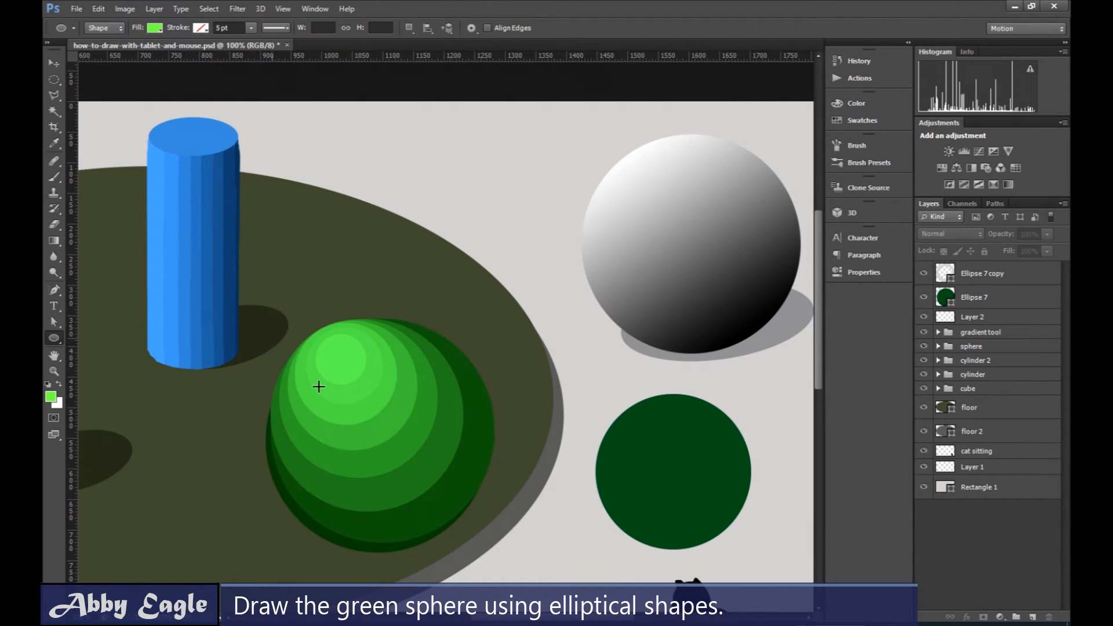
# Draw a bright green highlight circle about 43 px wide inside the dark green circle's upper left, then clear the layer selection
pyautogui.click(53, 337)
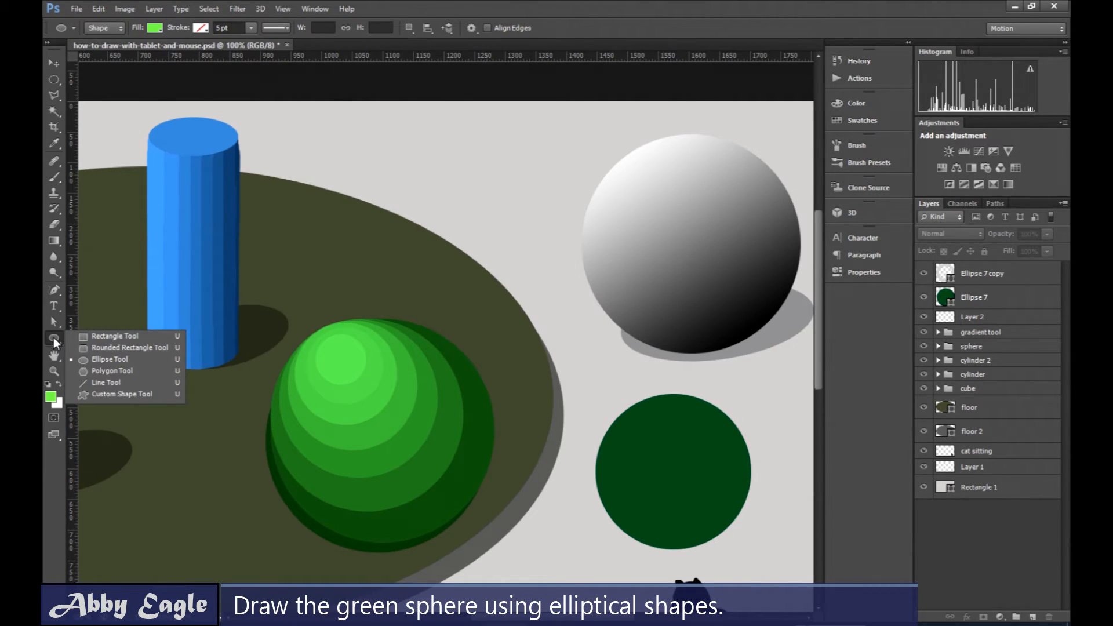
pyautogui.click(102, 359)
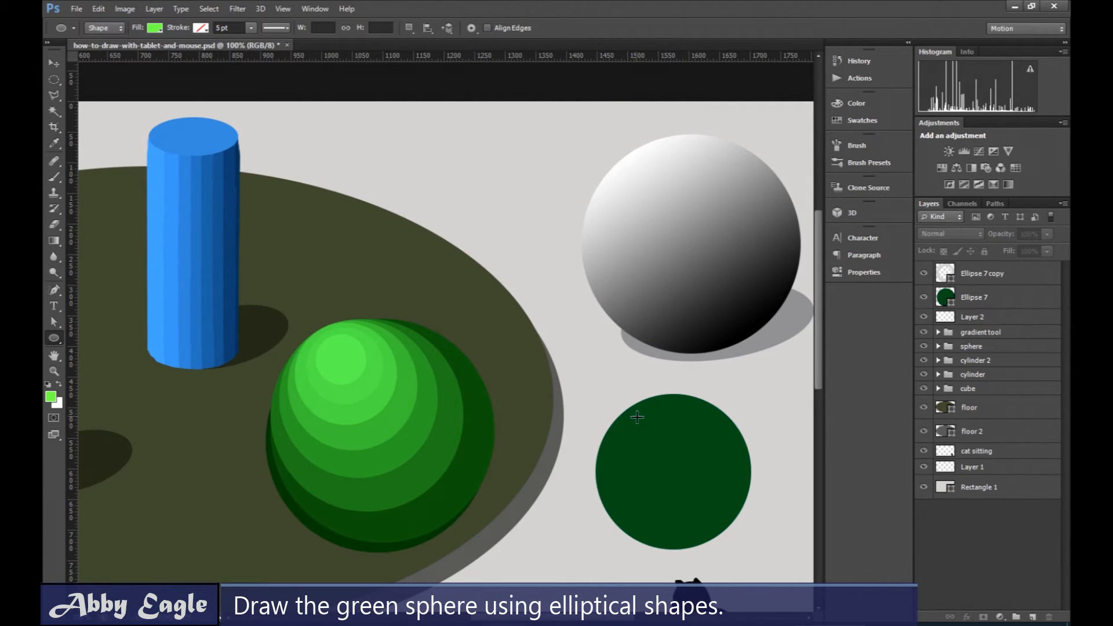
pyautogui.moveTo(635, 415); pyautogui.dragTo(664, 442)
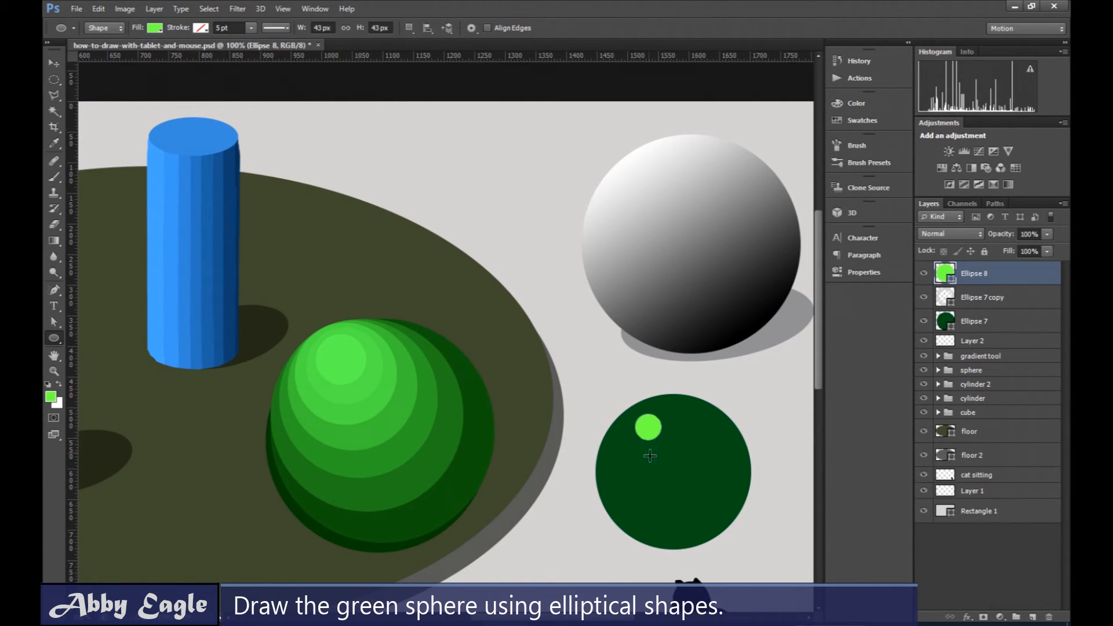
pyautogui.click(962, 540)
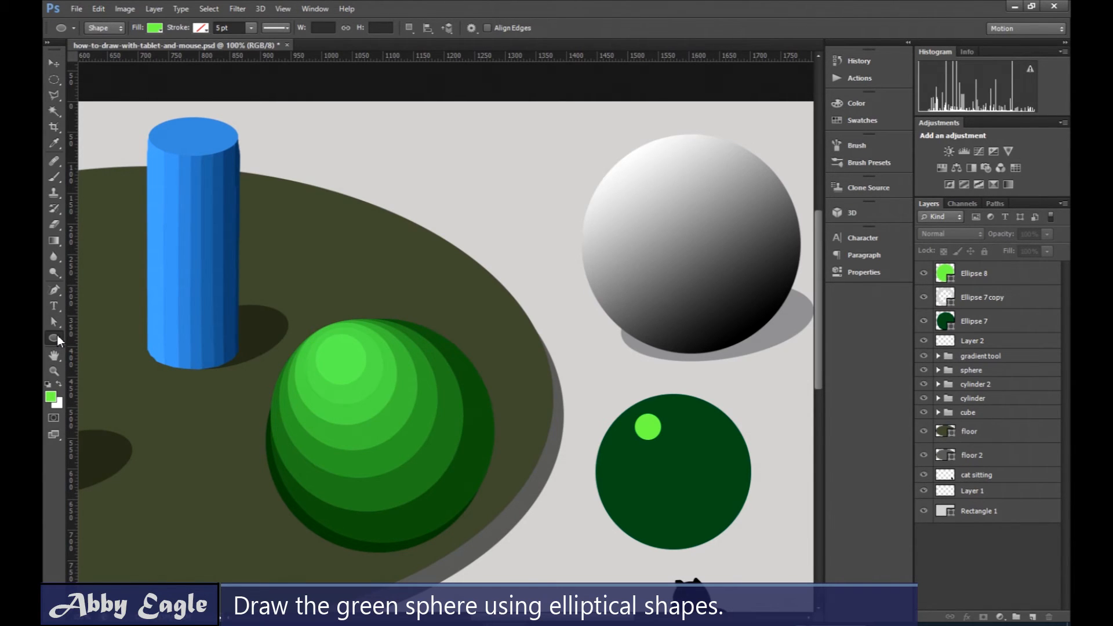
# Draw a circle about 74 px wide in green #6de648 around the highlight and place its layer directly below Ellipse 8
pyautogui.click(50, 398)
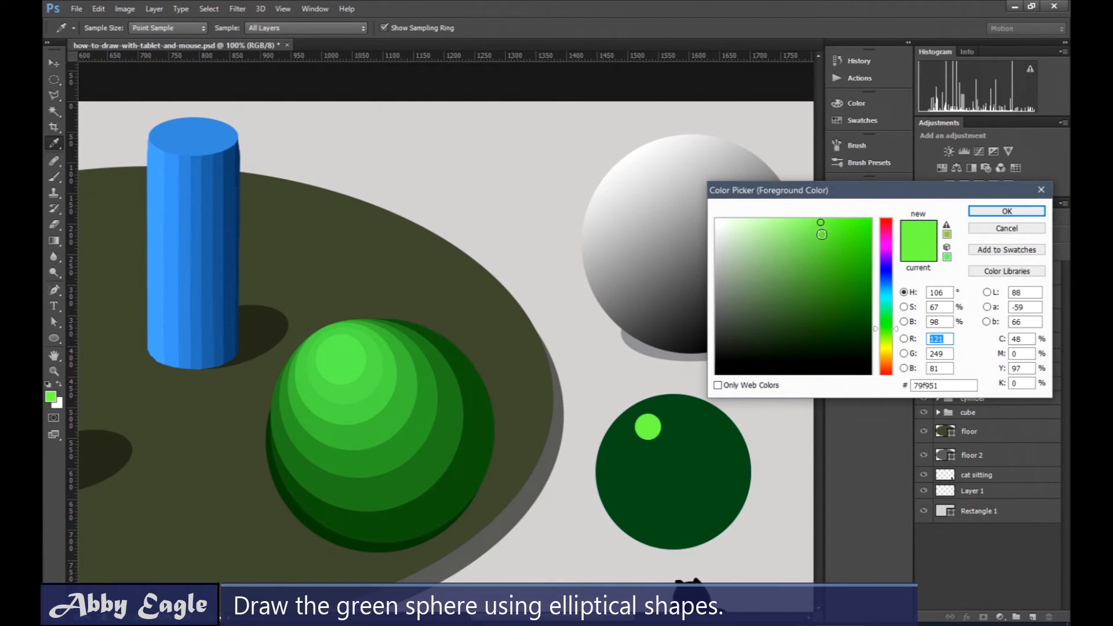
pyautogui.click(822, 233)
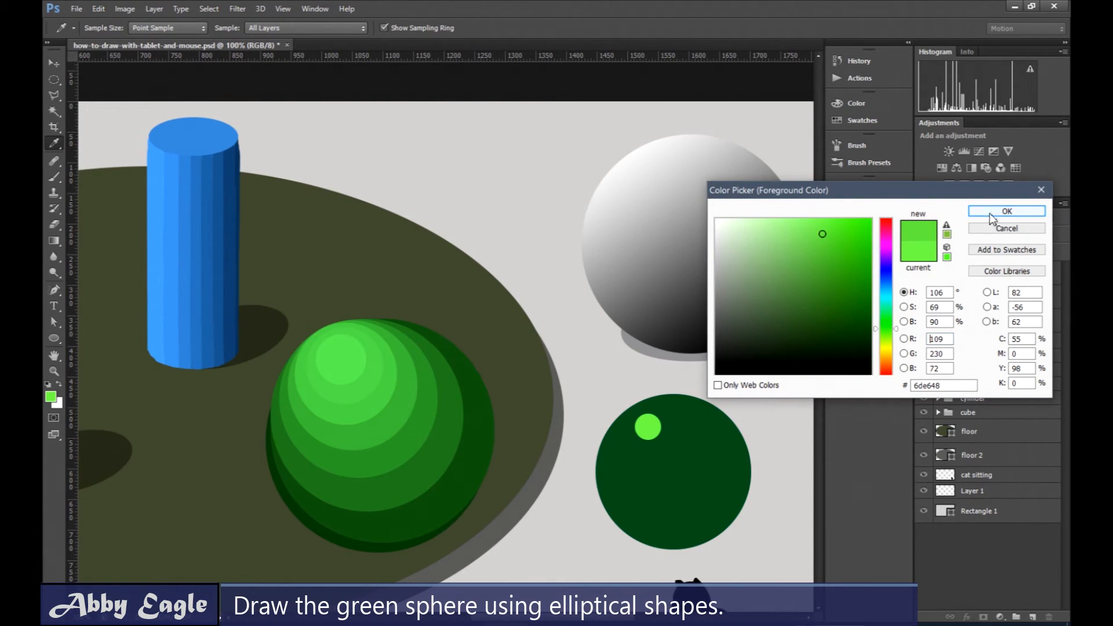
pyautogui.click(995, 210)
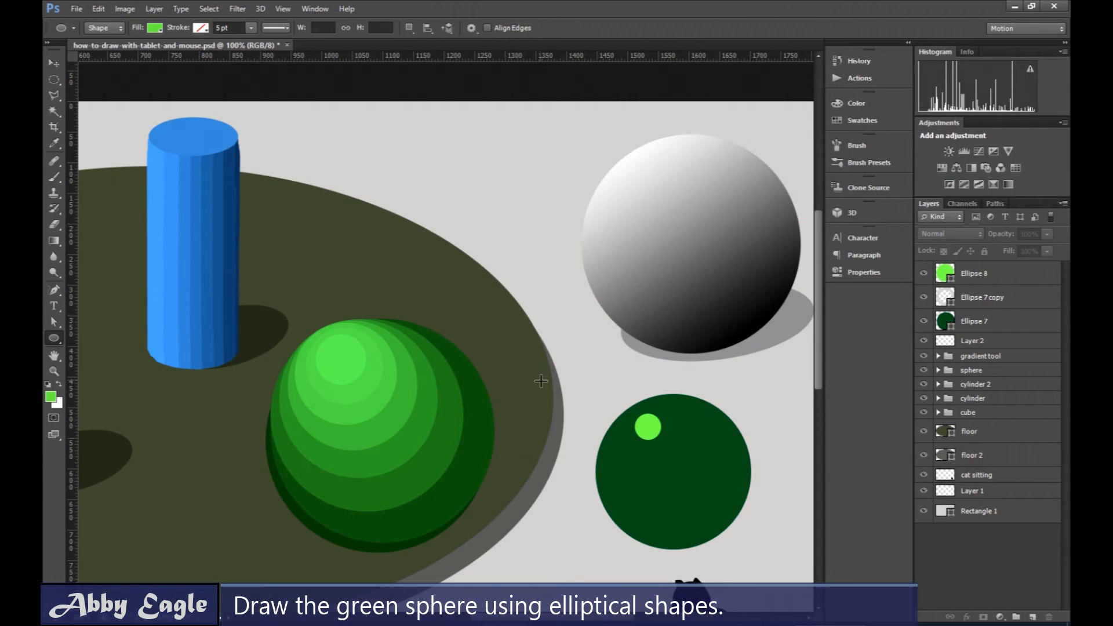
pyautogui.moveTo(633, 411); pyautogui.dragTo(673, 455)
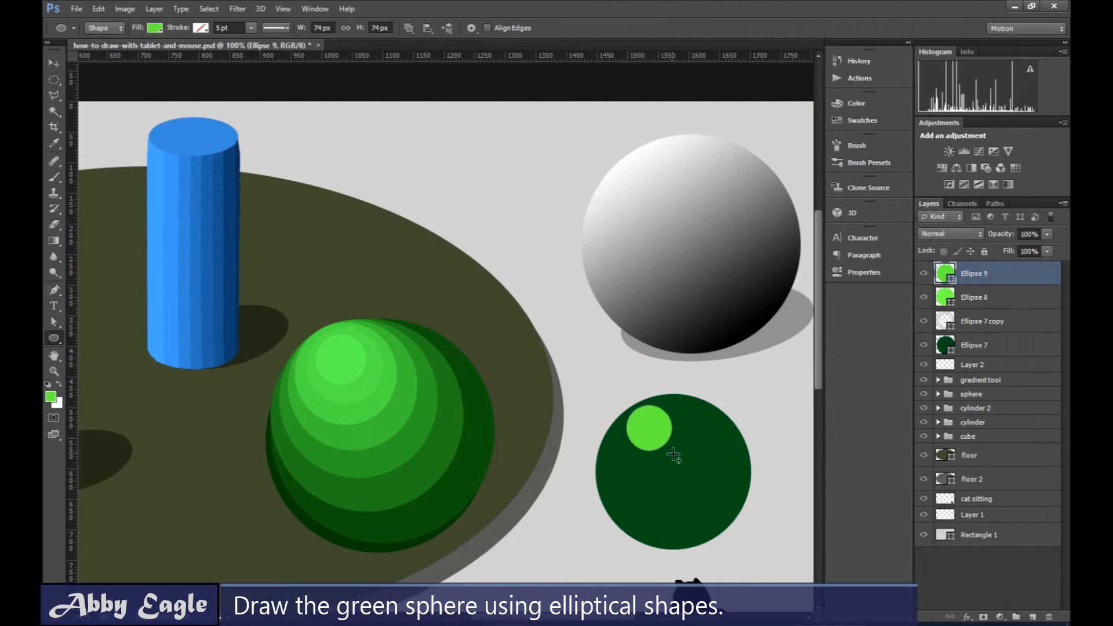
pyautogui.moveTo(980, 279); pyautogui.dragTo(979, 309)
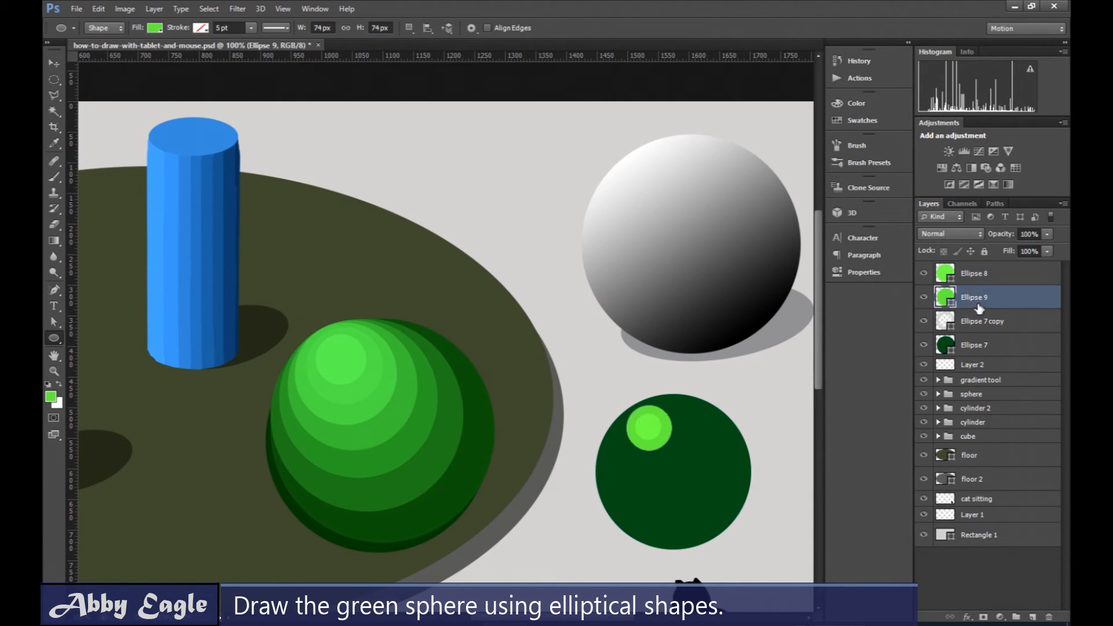
pyautogui.click(969, 569)
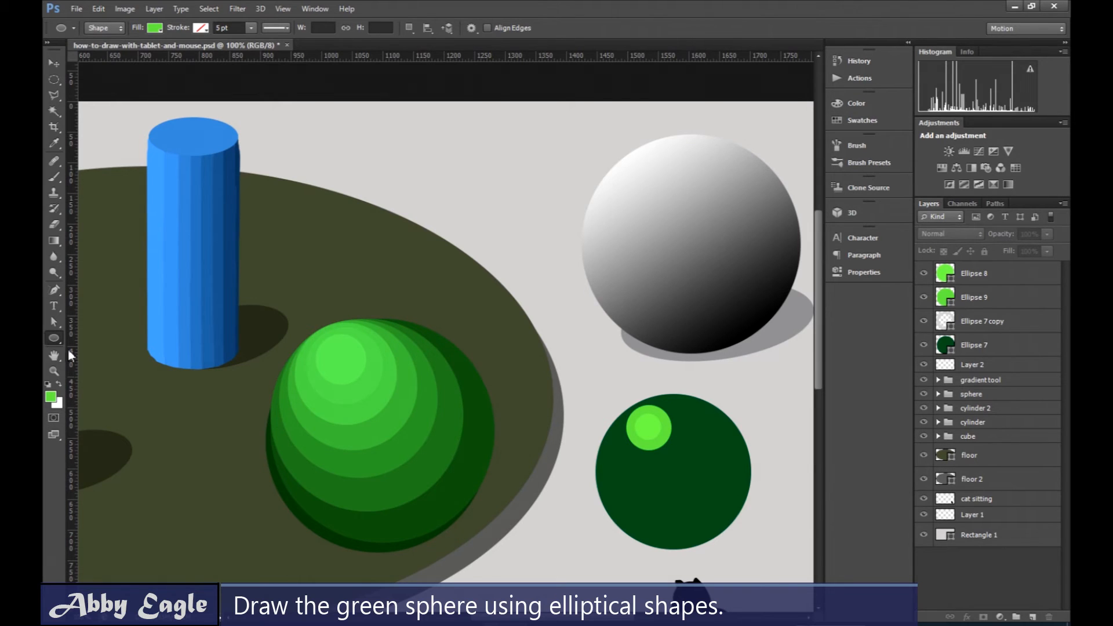
# Draw an ellipse about 113 by 110 px in darker green #61d23e around the highlight circles and place its layer directly below Ellipse 9
pyautogui.click(51, 397)
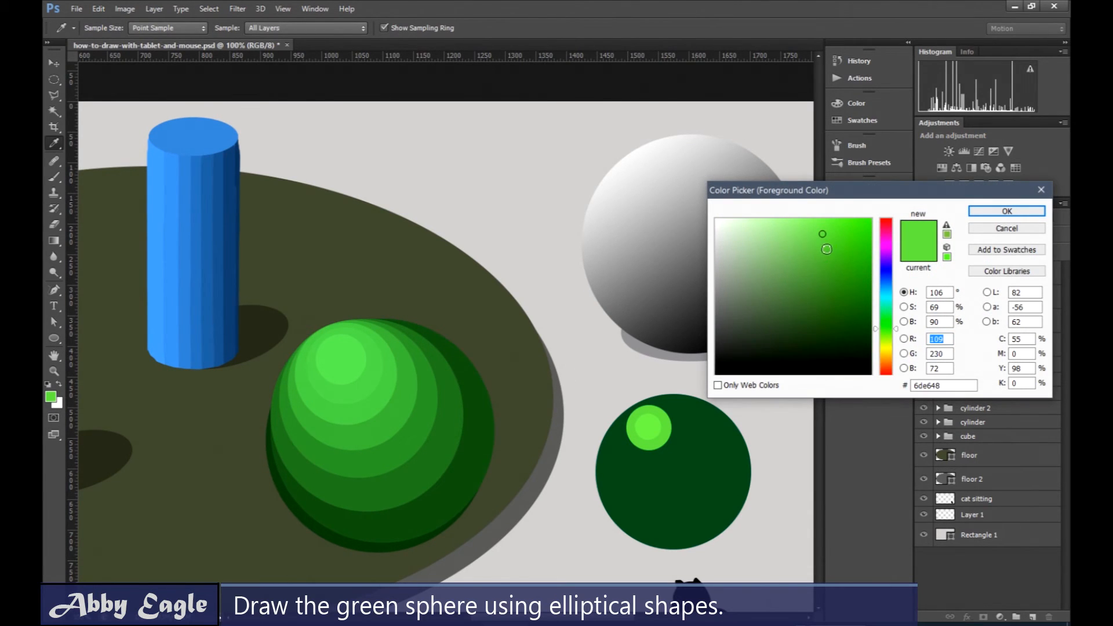
pyautogui.click(1007, 212)
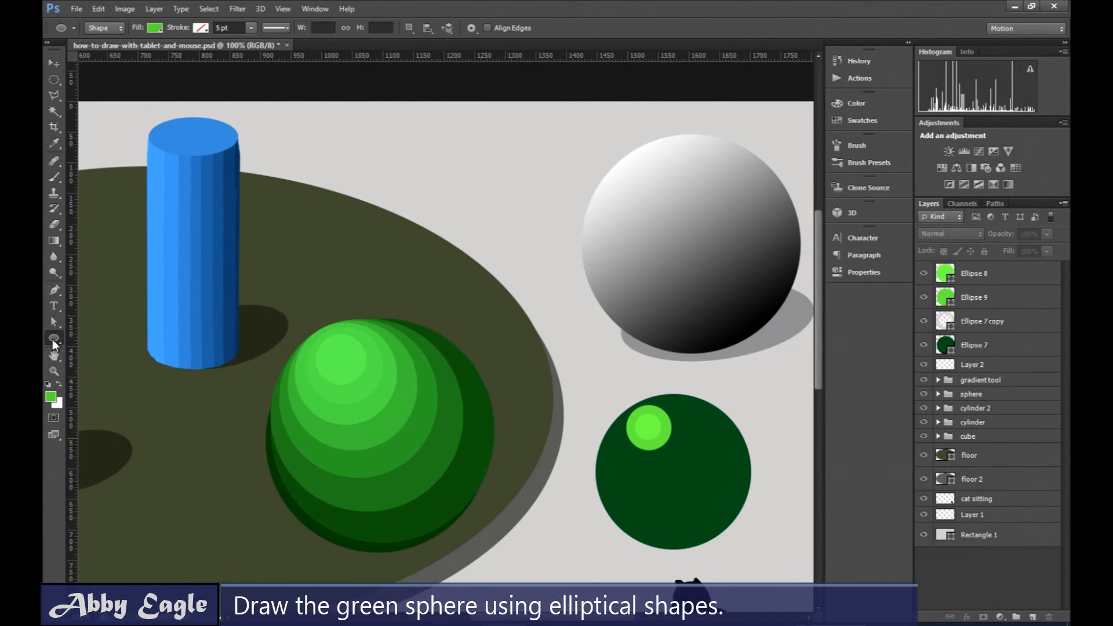
pyautogui.rightClick(53, 339)
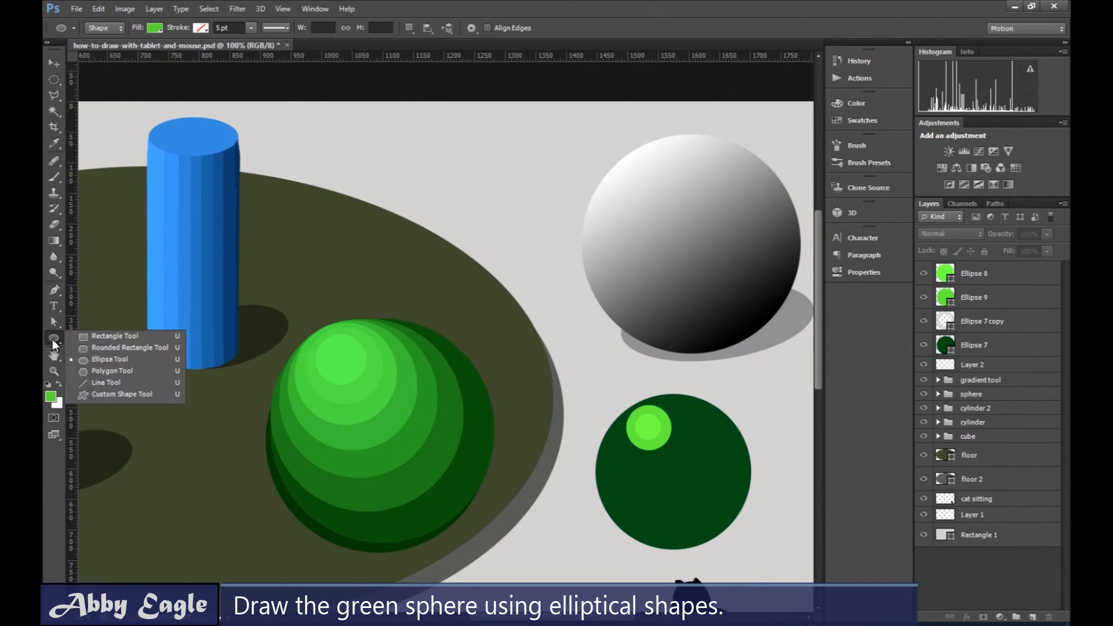
pyautogui.click(93, 360)
pyautogui.moveTo(618, 398); pyautogui.dragTo(686, 464)
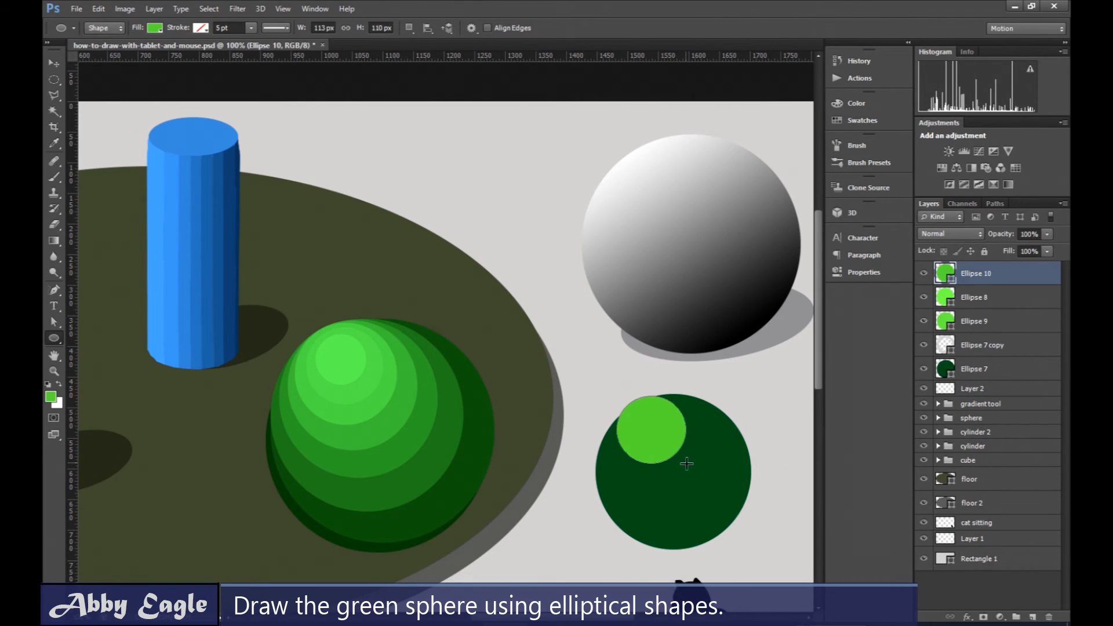
pyautogui.moveTo(978, 277); pyautogui.dragTo(979, 327)
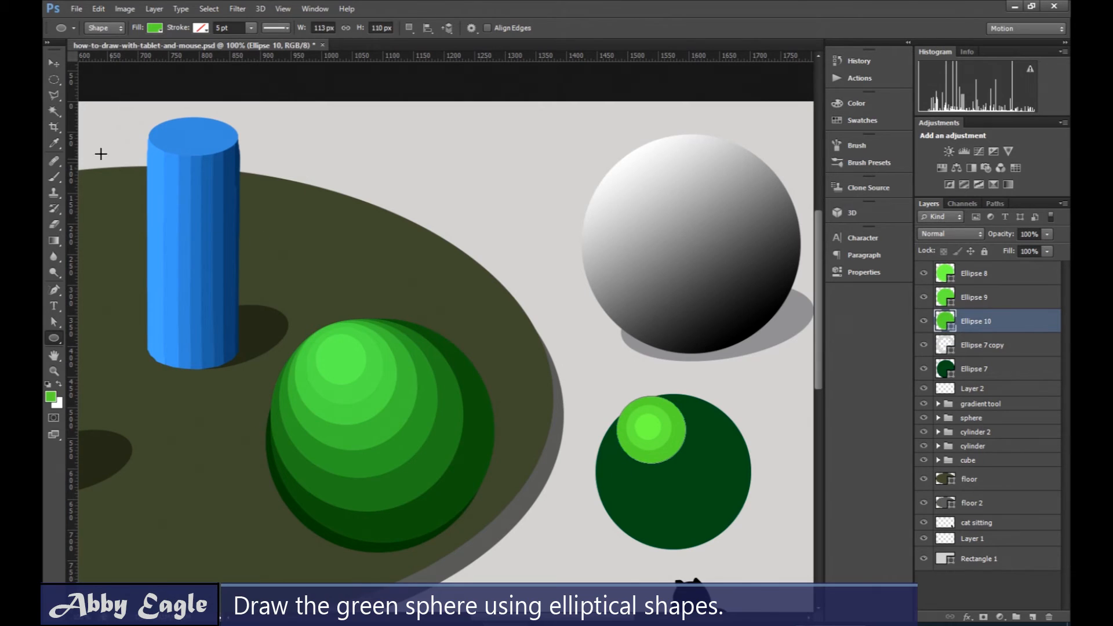
# Move the Ellipse 7 copy ring layer to the top of the layer stack, check its masking effect, and clear the layer selection
pyautogui.click(54, 62)
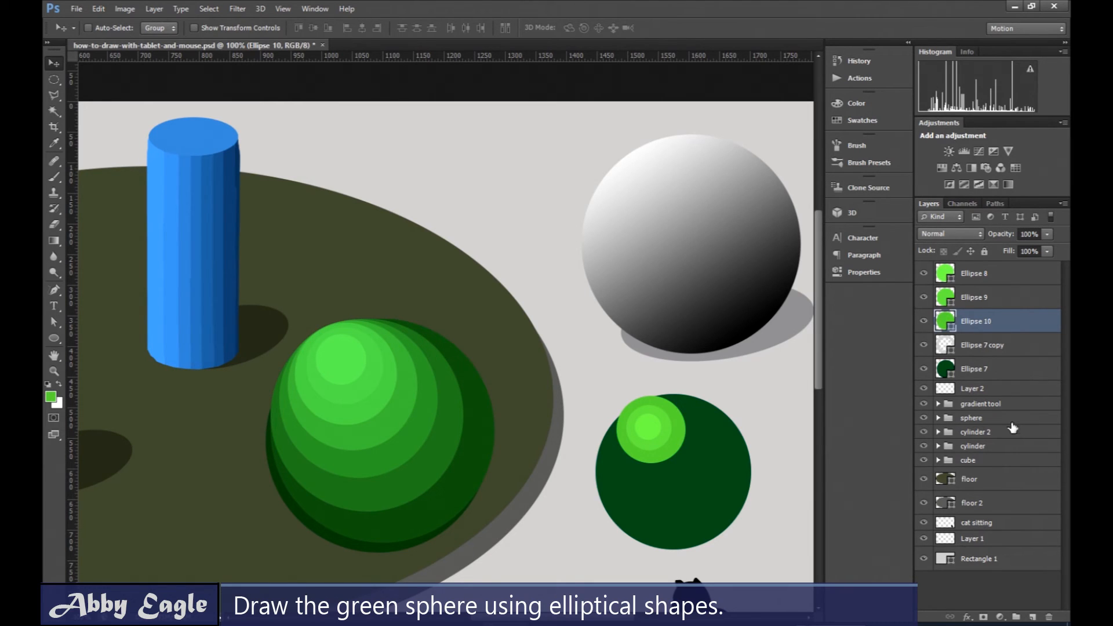
pyautogui.moveTo(983, 348); pyautogui.dragTo(989, 271)
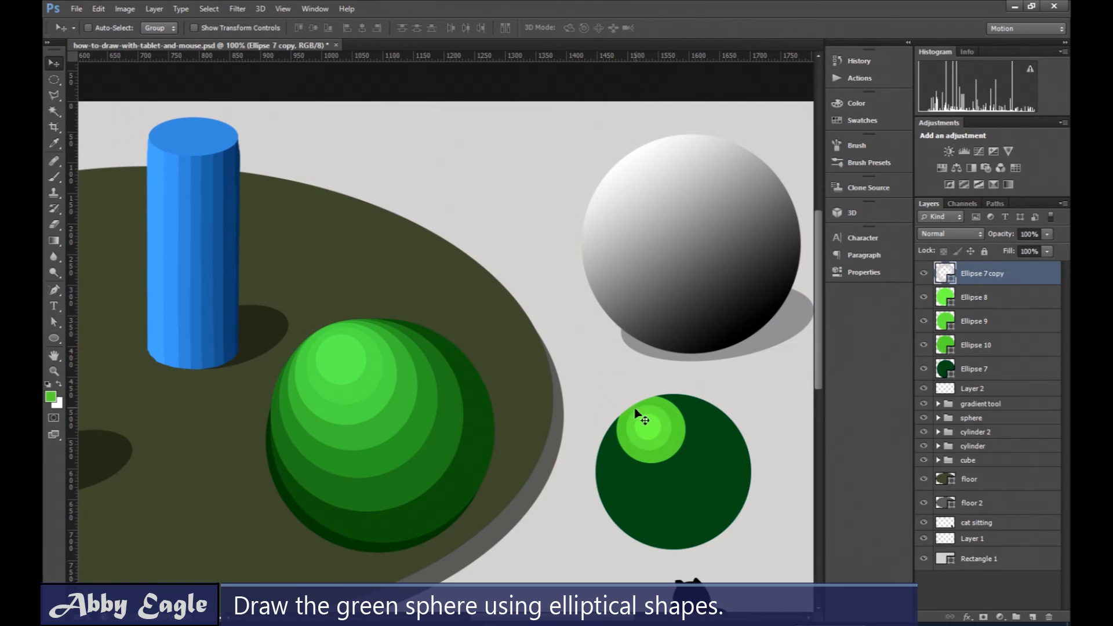
pyautogui.click(925, 275)
pyautogui.click(924, 275)
pyautogui.click(987, 587)
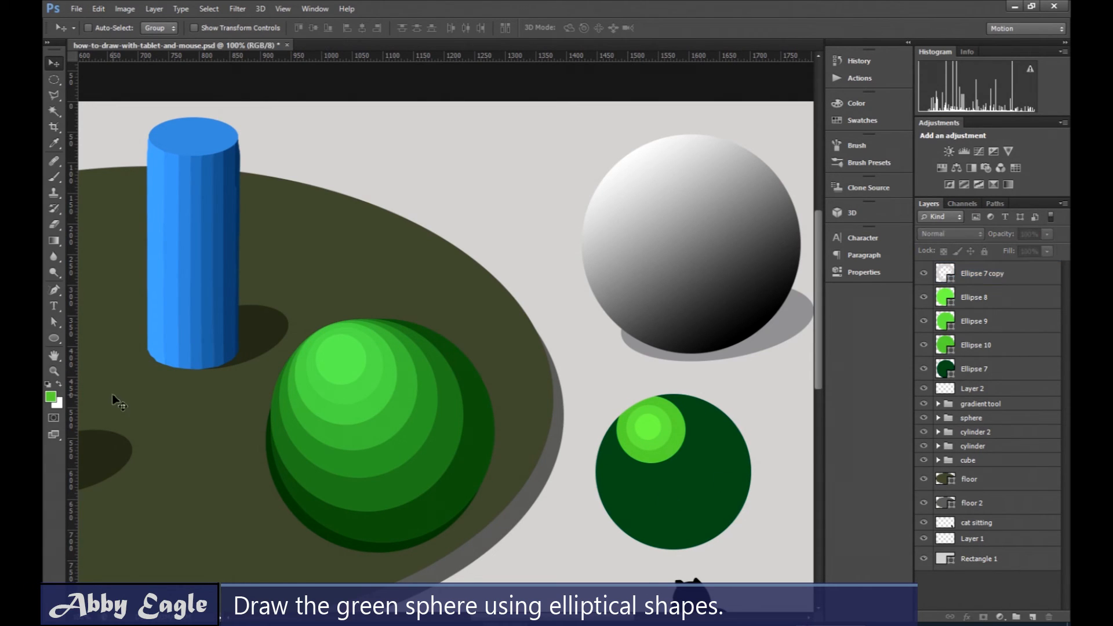
# Draw an ellipse about 168 by 155 px in green #52ba32 around the highlight ellipses and place its layer directly below Ellipse 10
pyautogui.click(52, 336)
pyautogui.click(52, 397)
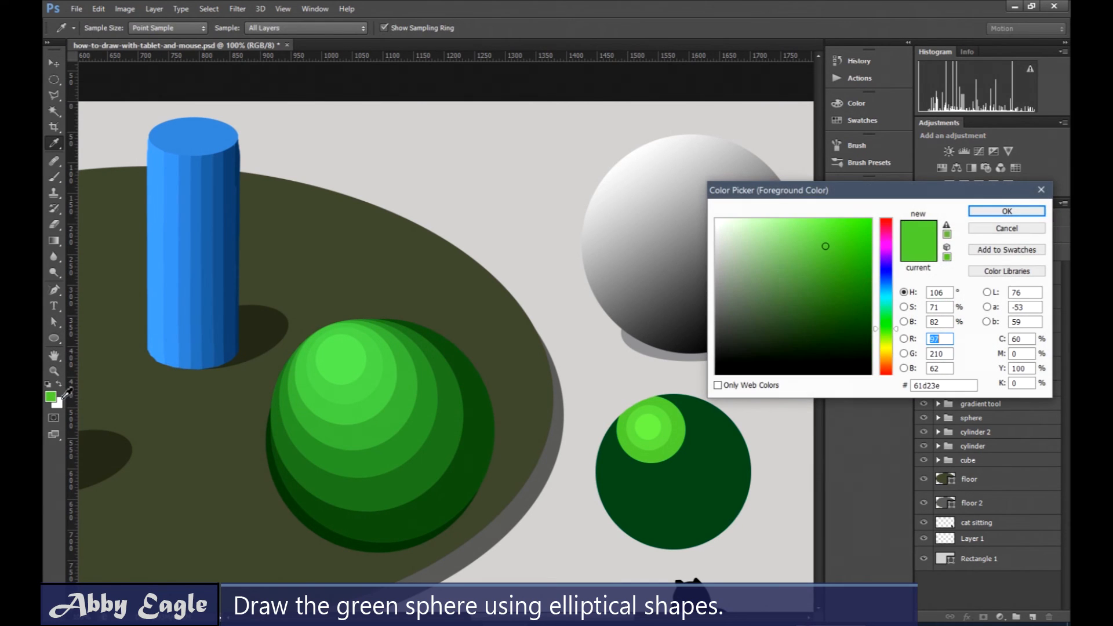
pyautogui.click(829, 261)
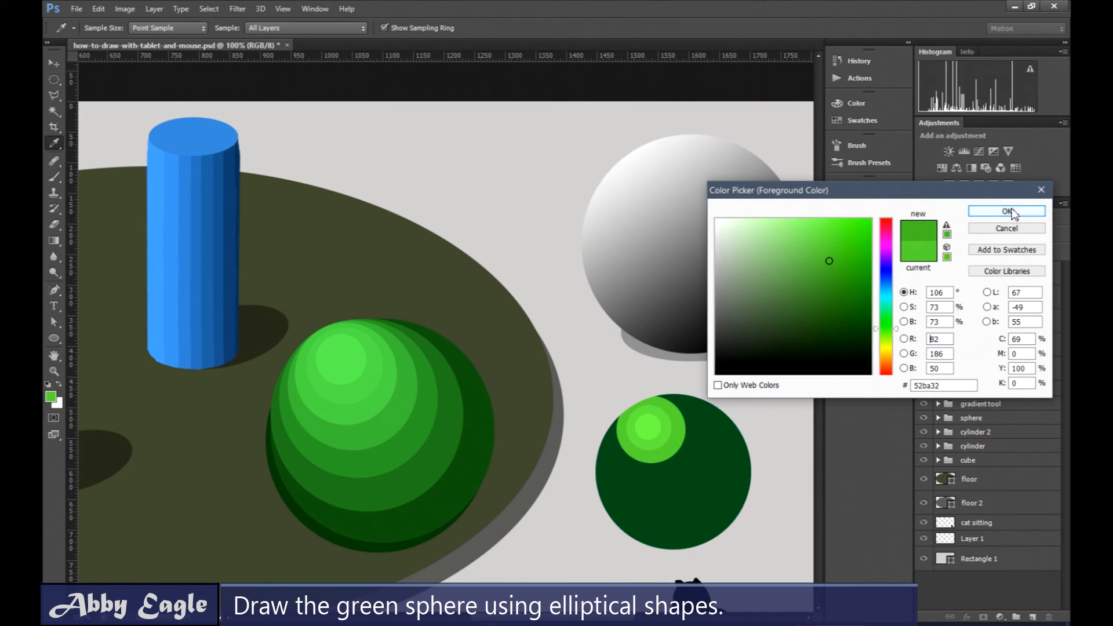
pyautogui.click(1011, 211)
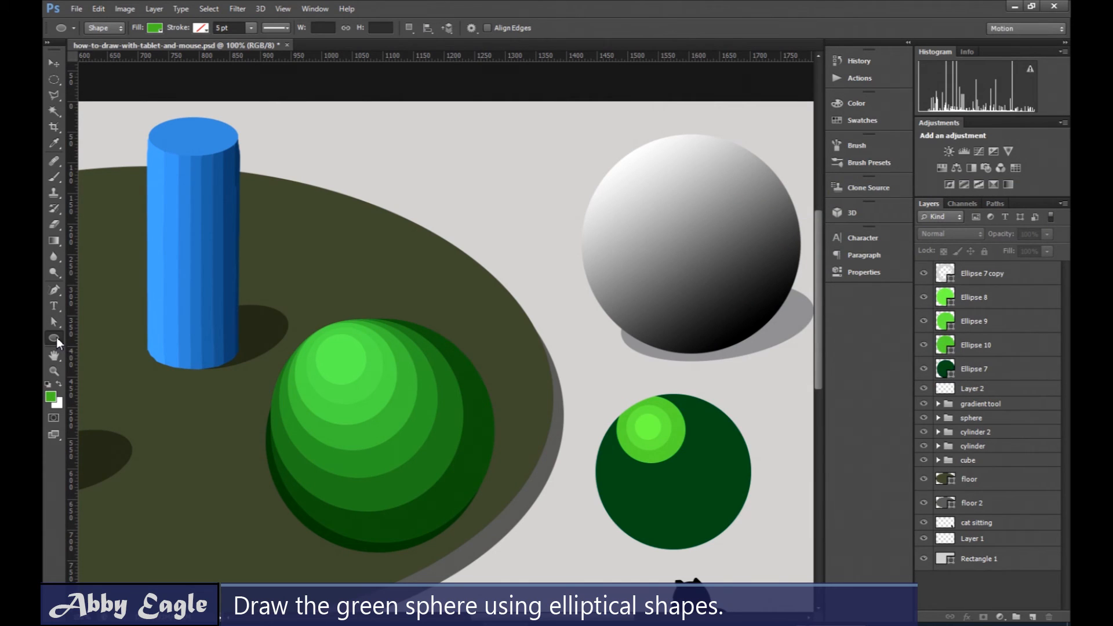
pyautogui.rightClick(57, 338)
pyautogui.click(101, 357)
pyautogui.moveTo(601, 382); pyautogui.dragTo(705, 479)
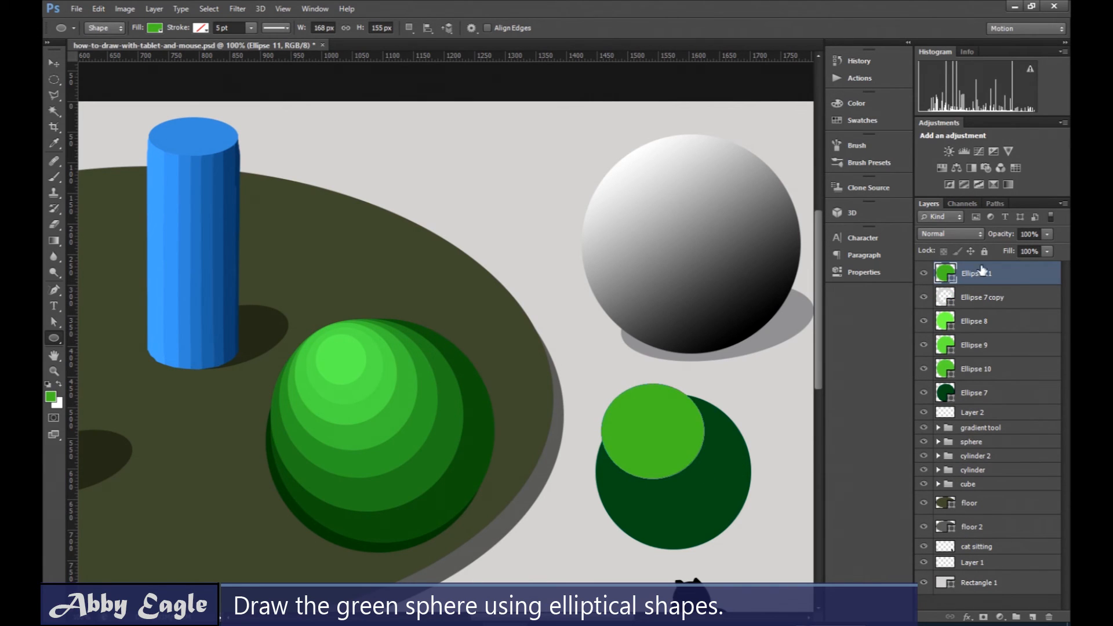
pyautogui.moveTo(978, 275); pyautogui.dragTo(977, 381)
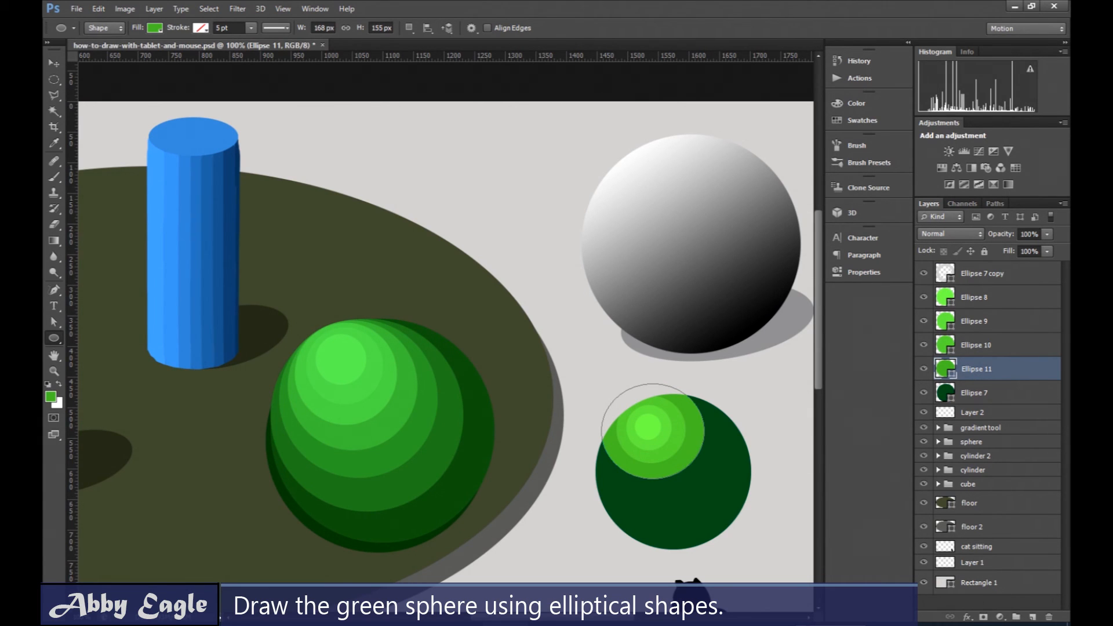
pyautogui.click(990, 606)
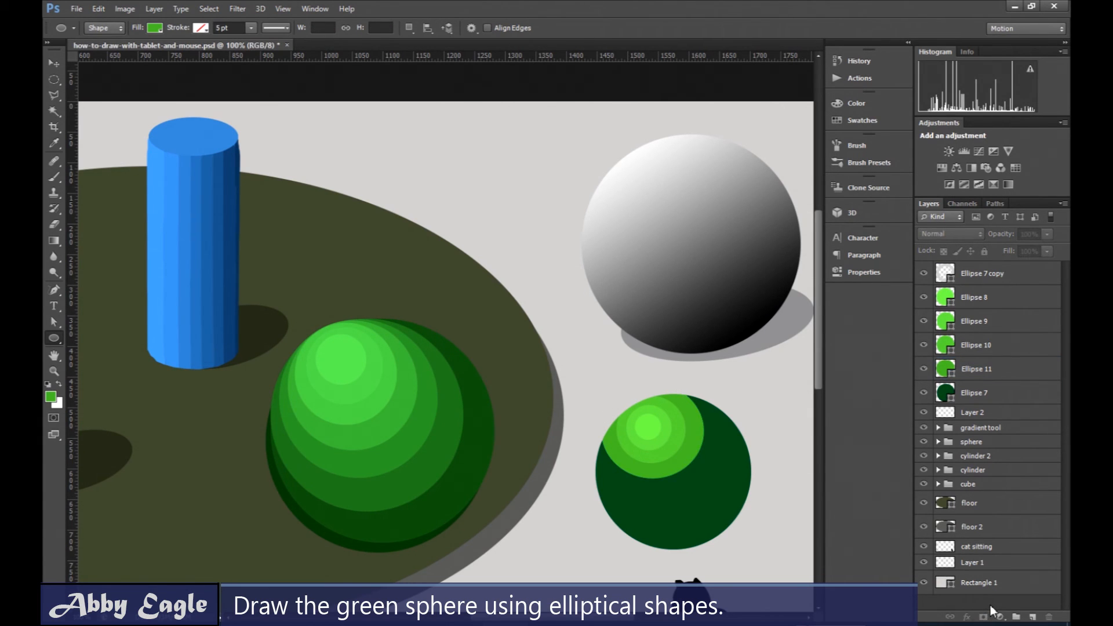